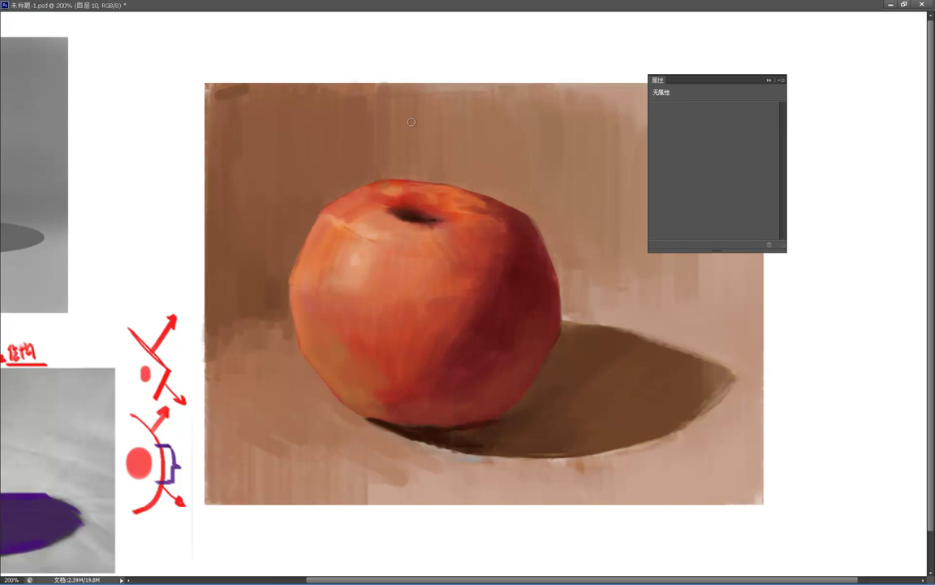
Hide the floating properties panel and show the whole canvas at 100%
key(ctrl+minus)
key(ctrl+minus)
click(769, 80)
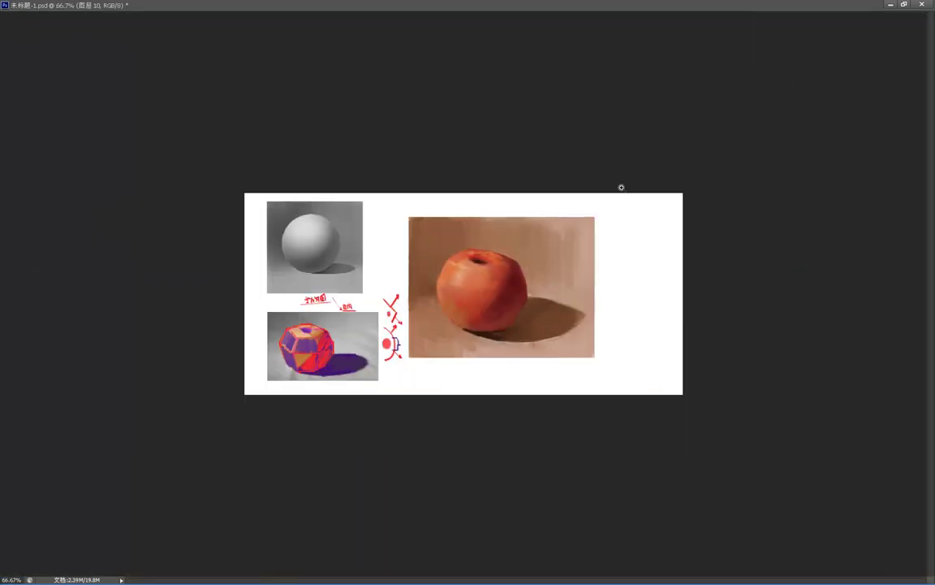
key(ctrl+1)
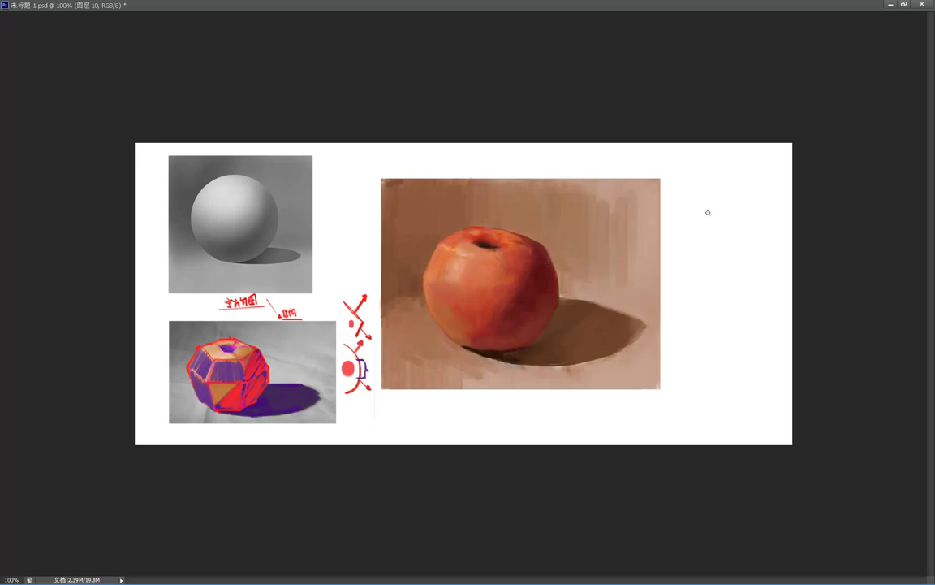
Paint a narrow column of dark red, red, orange and pale peach swatches sampled from the apple in the blank area beside the painting
mouse_move(718, 188)
mouse_down()
mouse_move(737, 190)
mouse_move(719, 197)
mouse_move(738, 200)
mouse_move(721, 223)
mouse_move(728, 233)
mouse_up()
alt+click(521, 260)
alt+click(510, 287)
mouse_move(722, 238)
mouse_down()
mouse_move(725, 249)
mouse_move(713, 246)
mouse_move(733, 266)
mouse_move(729, 274)
mouse_up()
alt+click(463, 266)
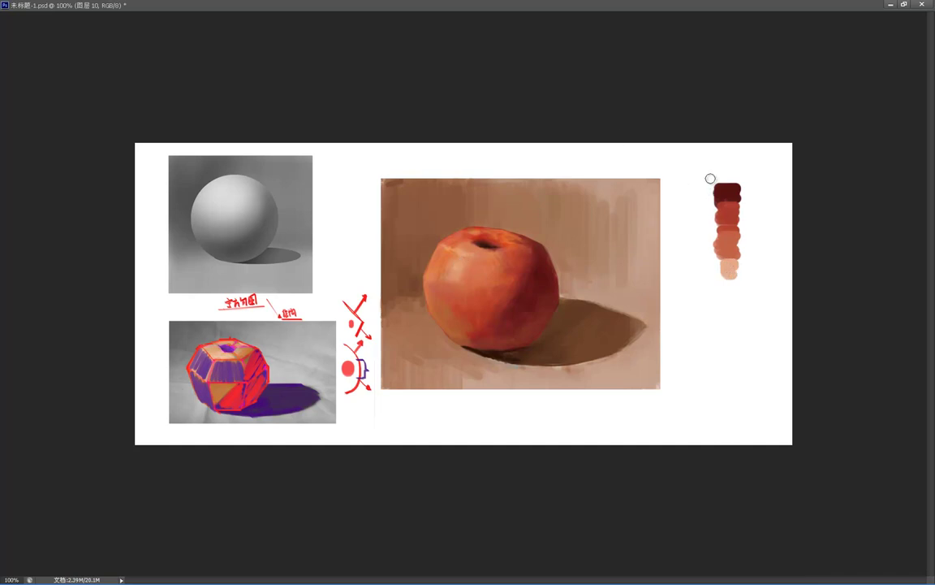
drag(716, 188, 715, 257)
mouse_move(732, 195)
mouse_down()
mouse_move(727, 203)
mouse_move(727, 193)
mouse_up()
drag(718, 199, 724, 192)
mouse_move(722, 197)
mouse_down()
mouse_move(736, 197)
mouse_move(723, 186)
mouse_move(739, 180)
mouse_move(719, 182)
mouse_move(751, 195)
mouse_up()
Undo the last stroke and erase the narrow swatch column
key(ctrl+z)
key(e)
drag(723, 183, 739, 270)
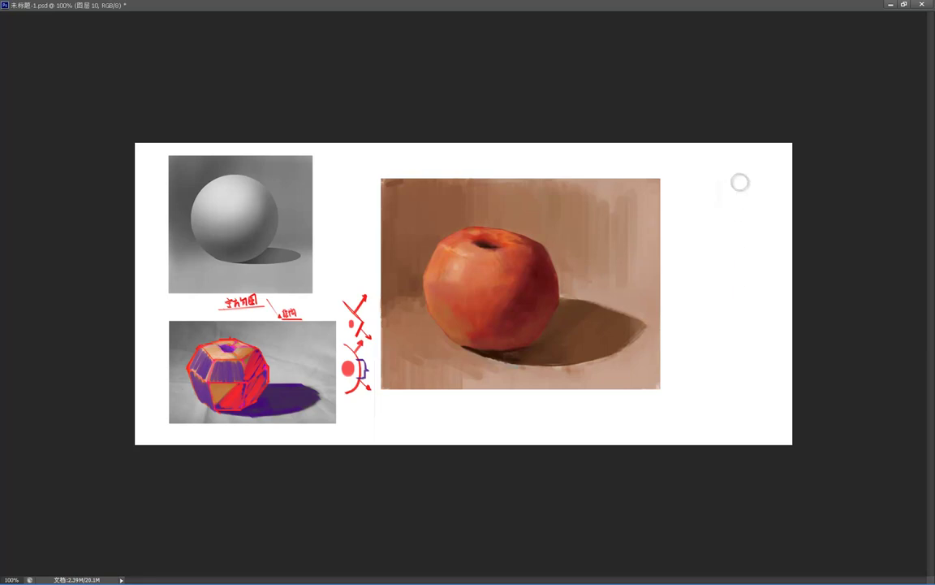
Paint a large orange-red swatch above a dark red swatch in the blank area beside the apple painting
key(b)
mouse_move(704, 213)
mouse_down()
mouse_move(706, 250)
mouse_move(717, 205)
mouse_move(743, 263)
mouse_move(720, 214)
mouse_move(708, 257)
mouse_move(726, 206)
mouse_move(704, 336)
mouse_move(717, 319)
mouse_move(725, 328)
mouse_move(740, 278)
mouse_move(751, 321)
mouse_move(704, 302)
mouse_move(711, 336)
mouse_move(723, 272)
mouse_move(741, 322)
mouse_move(731, 278)
mouse_up()
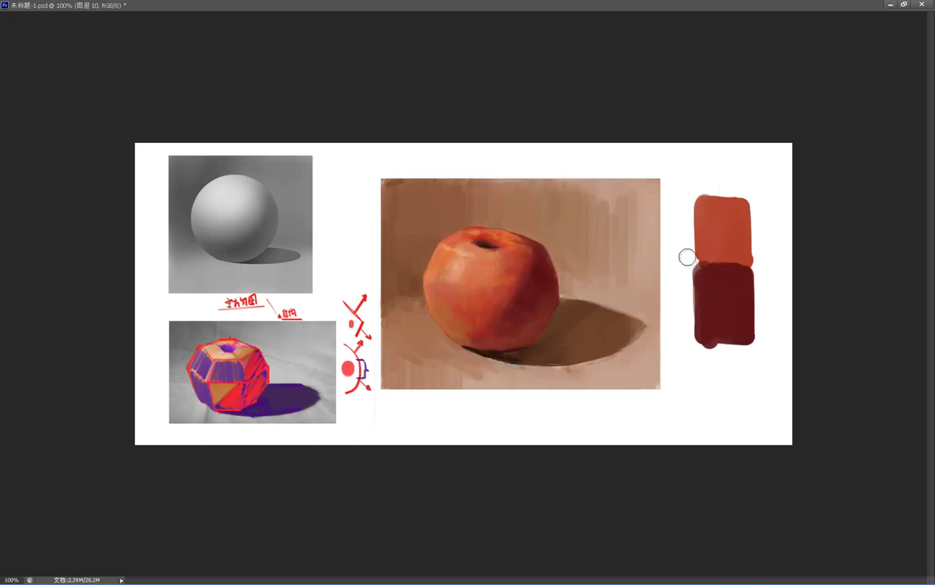
Try to trim the sides of the two red swatches with white, undoing the strokes
drag(687, 179, 691, 348)
drag(760, 175, 768, 270)
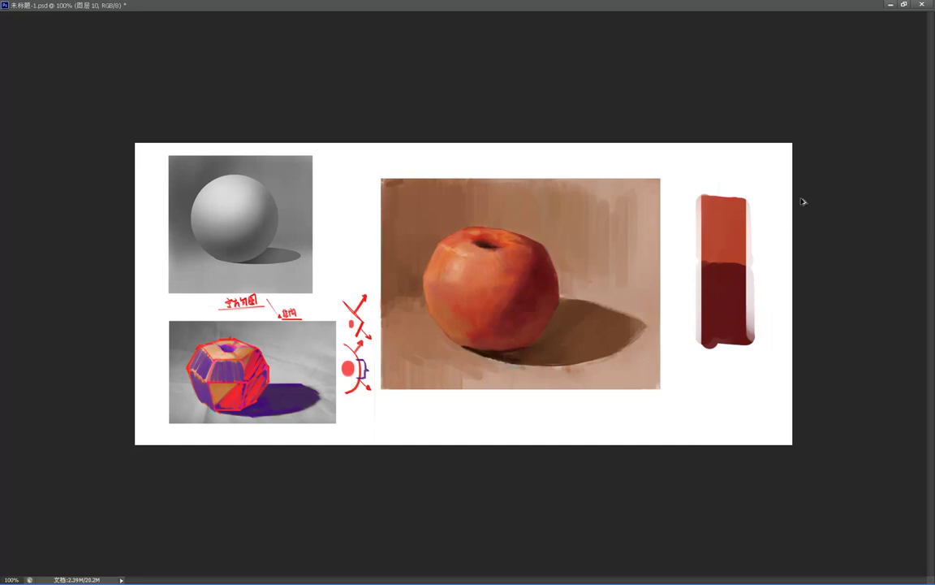
key(ctrl+alt+z)
key(ctrl+alt+z)
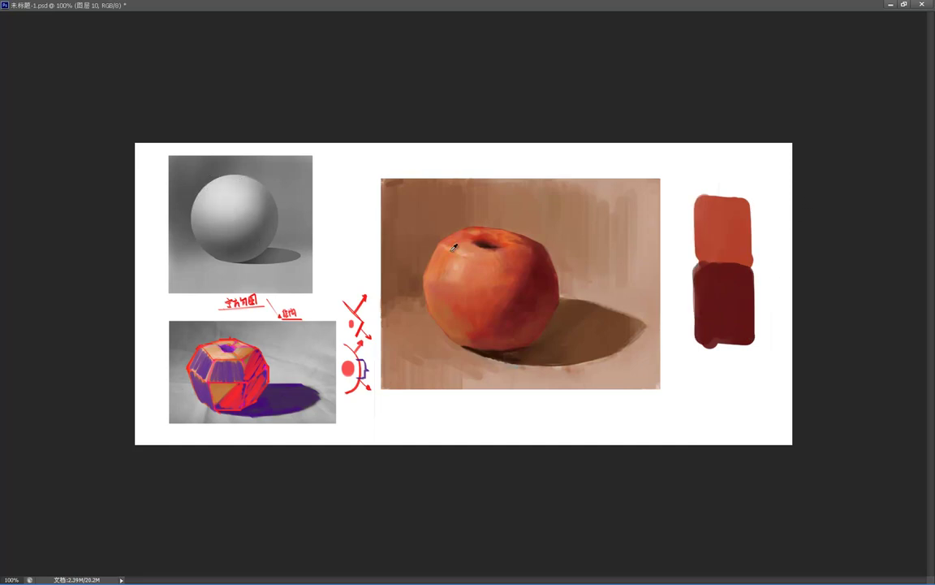
mouse_move(281, 210)
mouse_down()
mouse_move(199, 195)
mouse_move(215, 205)
mouse_move(236, 193)
mouse_move(211, 218)
mouse_move(263, 206)
mouse_move(270, 223)
mouse_up()
key(ctrl+alt+z)
key(ctrl+alt+z)
key(ctrl+alt+z)
Sample the orange-red swatch and enlarge it outward and down over the dark red one
alt+click(722, 205)
drag(703, 233, 700, 261)
mouse_move(704, 200)
mouse_down()
mouse_move(740, 200)
mouse_move(744, 267)
mouse_move(709, 213)
mouse_move(701, 264)
mouse_up()
drag(702, 264, 737, 256)
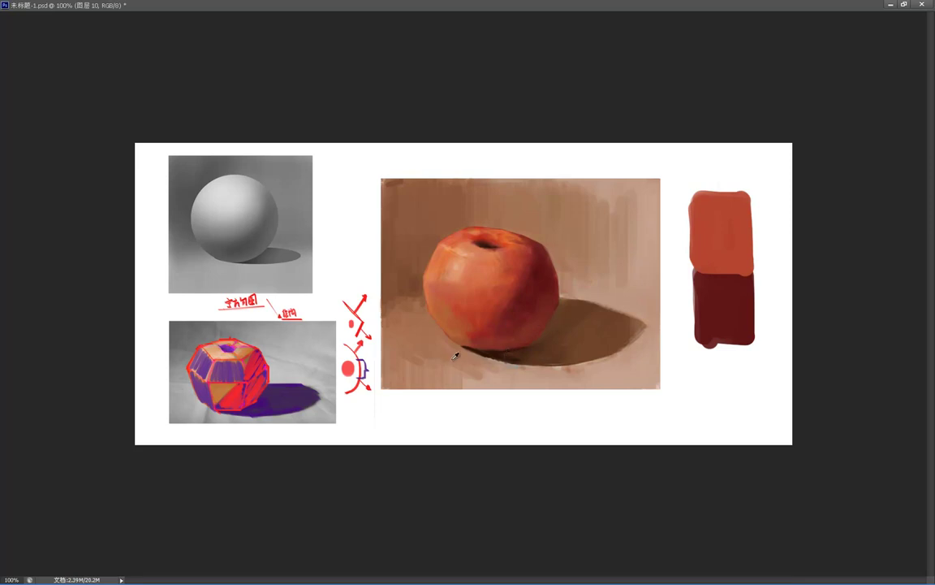
Repaint the painting's background behind and beyond the apple's shaded side with smoother brown strokes up to the shadow
drag(562, 190, 651, 190)
mouse_move(621, 238)
mouse_down()
mouse_move(646, 184)
mouse_move(657, 293)
mouse_up()
mouse_move(599, 278)
mouse_down()
mouse_move(604, 291)
mouse_move(615, 259)
mouse_move(640, 260)
mouse_move(656, 323)
mouse_up()
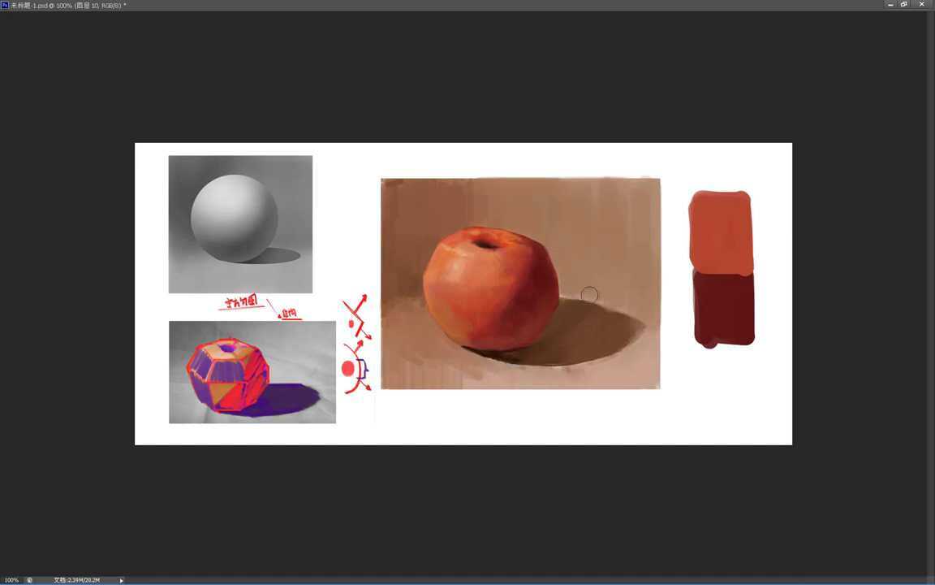
Add a dark brown and a light brown swatch below the dark red one and trim the column's sides with white
mouse_move(702, 351)
mouse_down()
mouse_move(709, 400)
mouse_move(702, 355)
mouse_move(743, 396)
mouse_move(705, 379)
mouse_move(717, 363)
mouse_move(754, 369)
mouse_move(706, 390)
mouse_up()
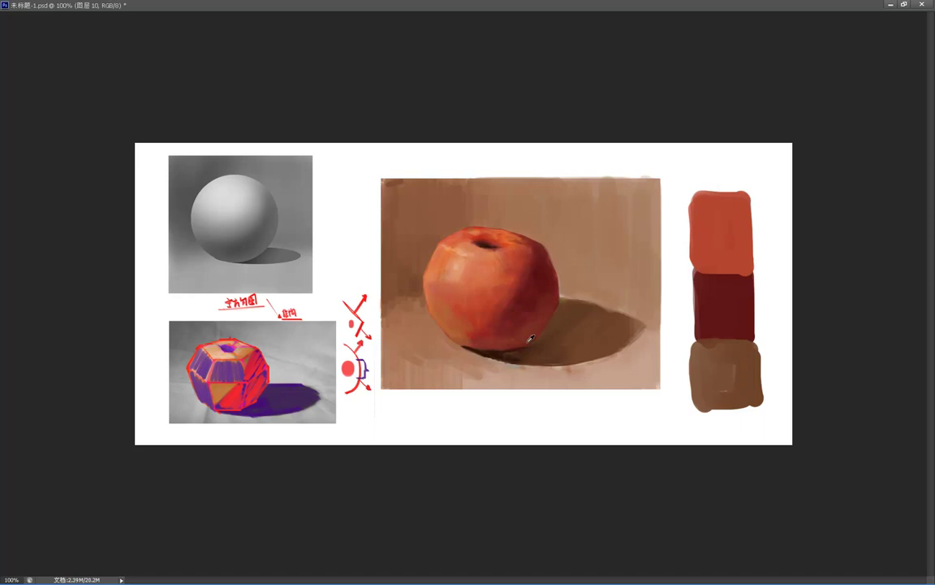
mouse_move(708, 403)
mouse_down()
mouse_move(698, 434)
mouse_move(701, 407)
mouse_move(751, 428)
mouse_move(722, 427)
mouse_up()
drag(687, 195, 687, 309)
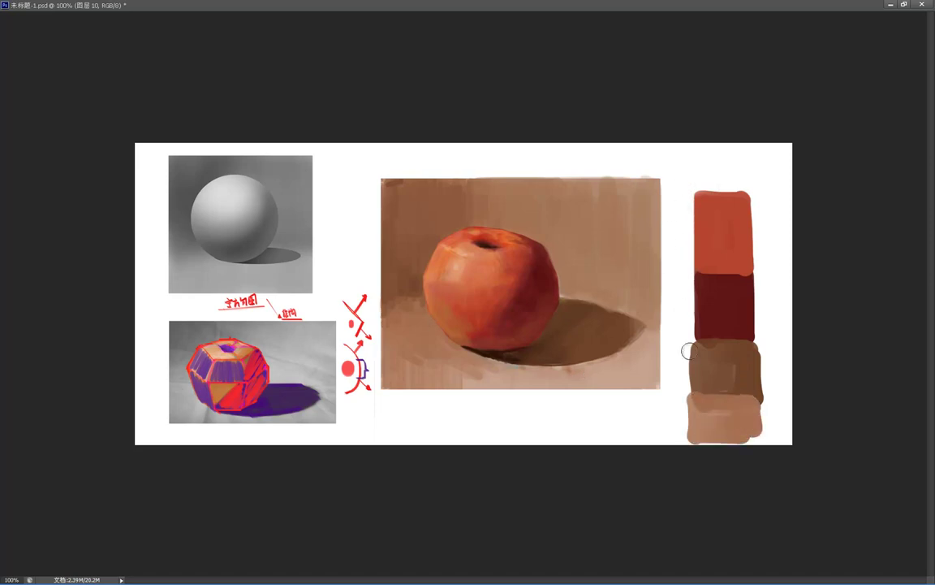
mouse_move(757, 246)
mouse_down()
mouse_move(757, 183)
mouse_move(774, 415)
mouse_up()
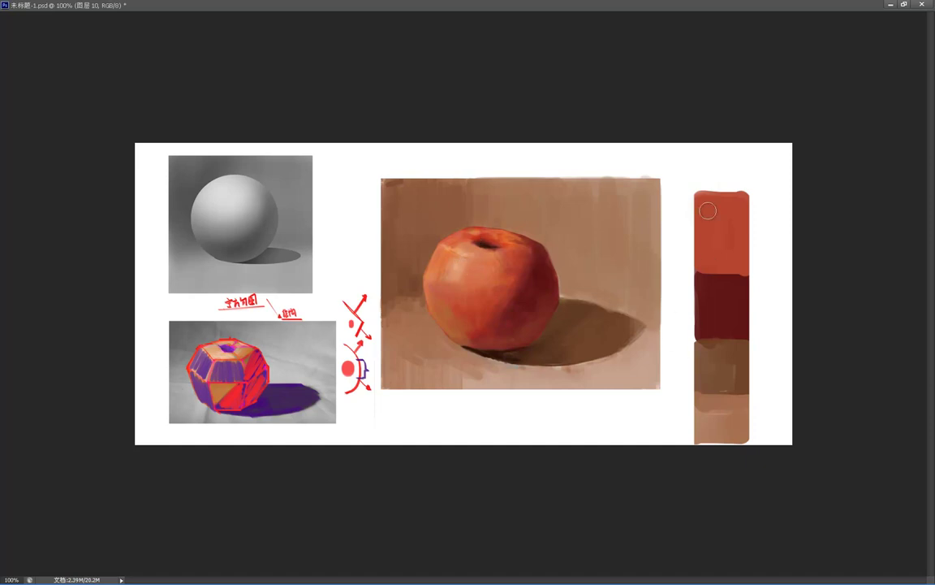
Paint a pale peach swatch at the head of the column with a brighter orange-red below it, and trim their sides
mouse_move(700, 171)
mouse_down()
mouse_move(702, 162)
mouse_move(726, 180)
mouse_move(721, 160)
mouse_move(719, 198)
mouse_move(731, 200)
mouse_up()
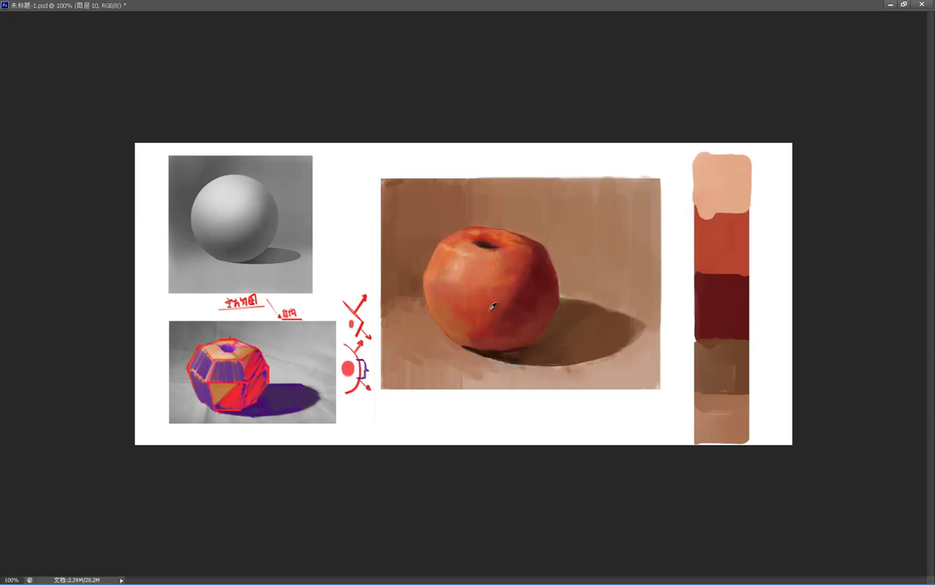
mouse_move(699, 194)
mouse_down()
mouse_move(740, 198)
mouse_move(700, 200)
mouse_move(706, 224)
mouse_move(746, 216)
mouse_up()
alt+click(682, 190)
drag(687, 185, 686, 176)
alt+click(767, 192)
mouse_move(761, 172)
mouse_down()
mouse_move(760, 228)
mouse_move(761, 161)
mouse_up()
Sample the muted red swatch and extend it down over the upper part of the dark red swatch
alt+click(731, 207)
alt+click(715, 247)
mouse_move(703, 249)
mouse_down()
mouse_move(700, 277)
mouse_move(738, 249)
mouse_move(732, 272)
mouse_move(693, 285)
mouse_up()
alt+click(686, 227)
key(ctrl+z)
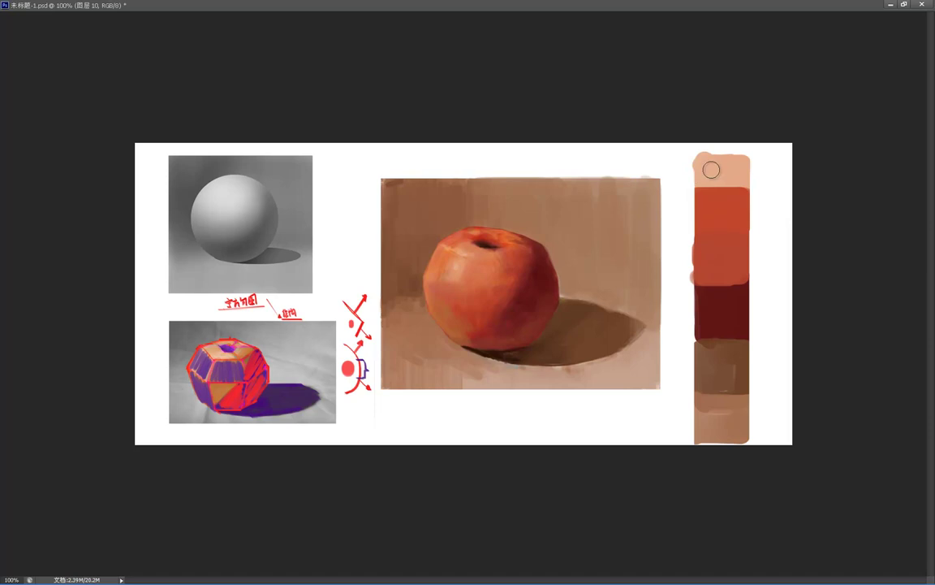
Select the swatch column and stretch it sideways with Free Transform into a wide, straight-edged colour palette
drag(694, 165, 709, 175)
drag(745, 420, 748, 442)
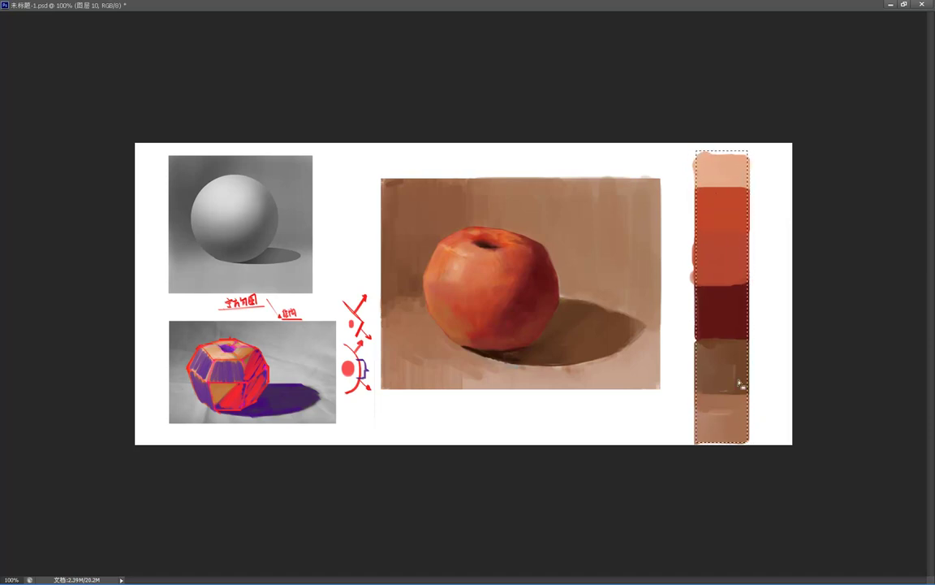
key(ctrl+j)
key(ctrl+z)
key(ctrl+d)
key(ctrl+t)
drag(725, 296, 789, 296)
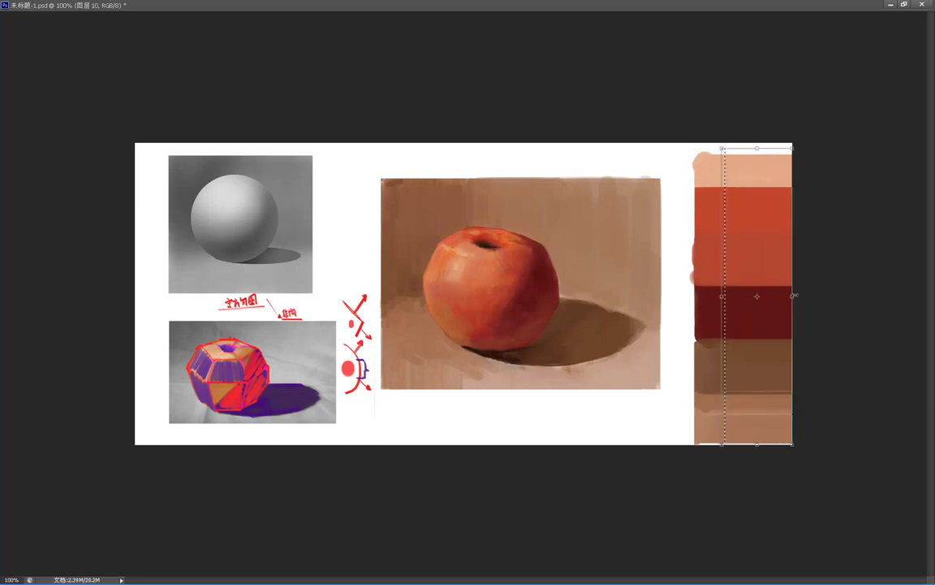
drag(722, 296, 680, 312)
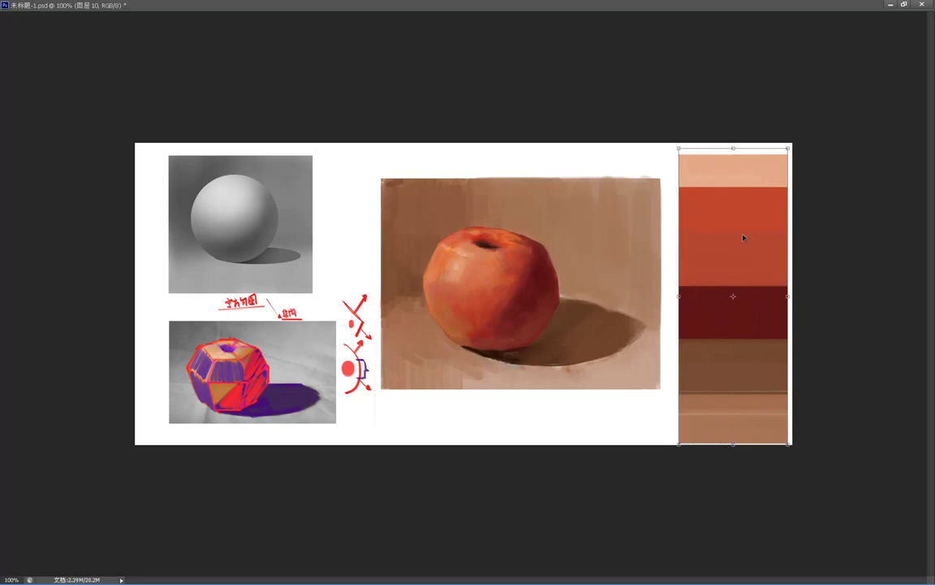
key(Return)
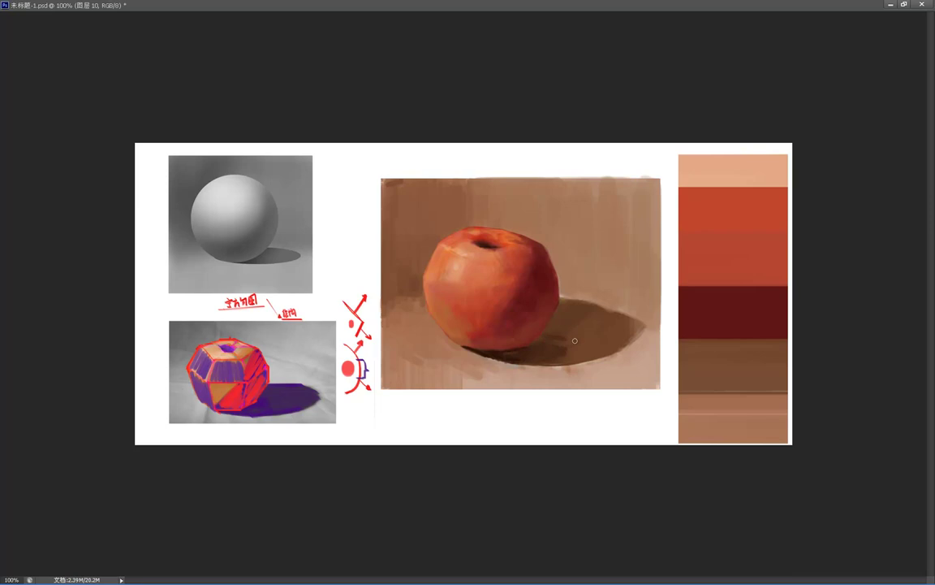
Examine the apple's form and upper surface at different magnifications, comparing close-up detail with the whole composition
key(ctrl+alt+z)
key(ctrl+alt+z)
key(])
key(ctrl+d)
click(497, 222)
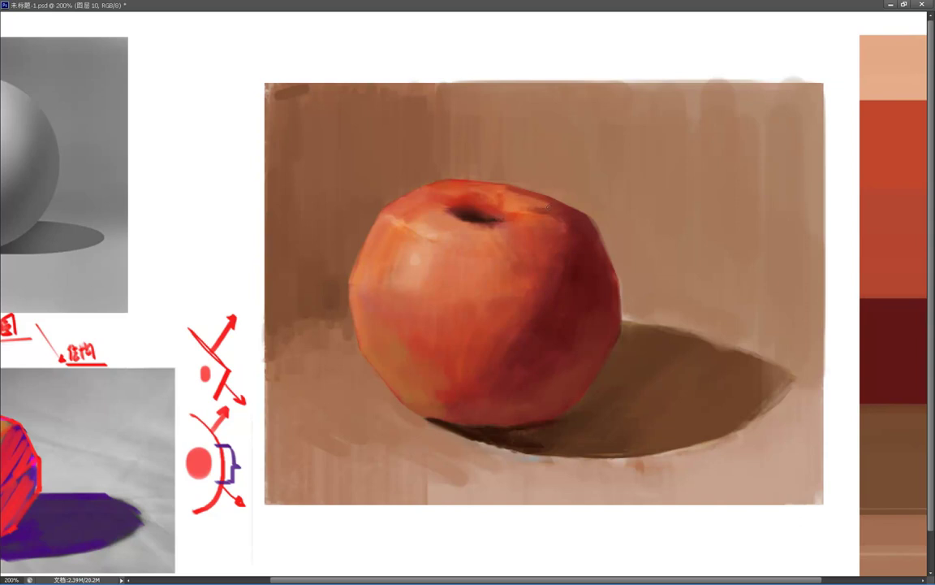
alt+click(526, 182)
alt+click(523, 183)
alt+click(518, 186)
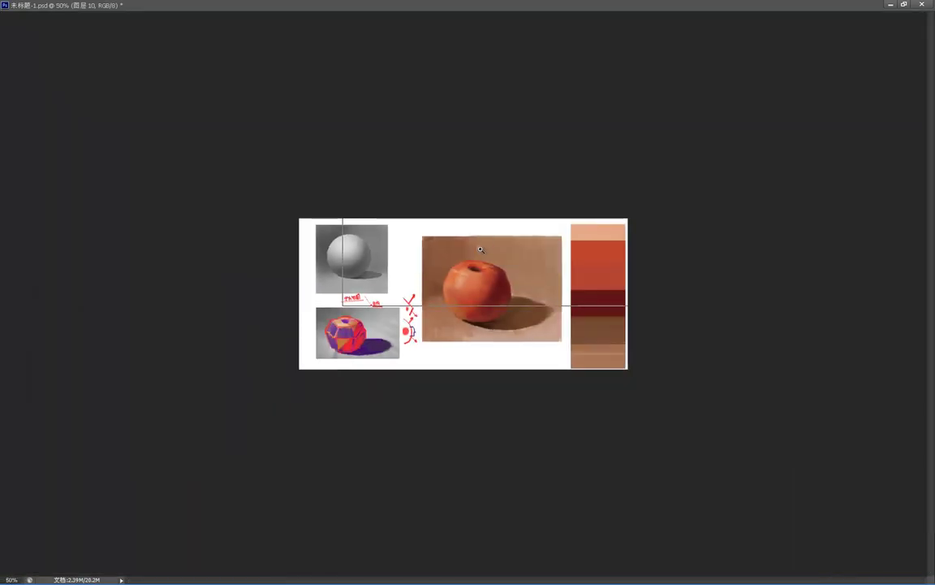
ctrl+click(480, 251)
ctrl+click(480, 251)
ctrl+click(481, 250)
click(514, 219)
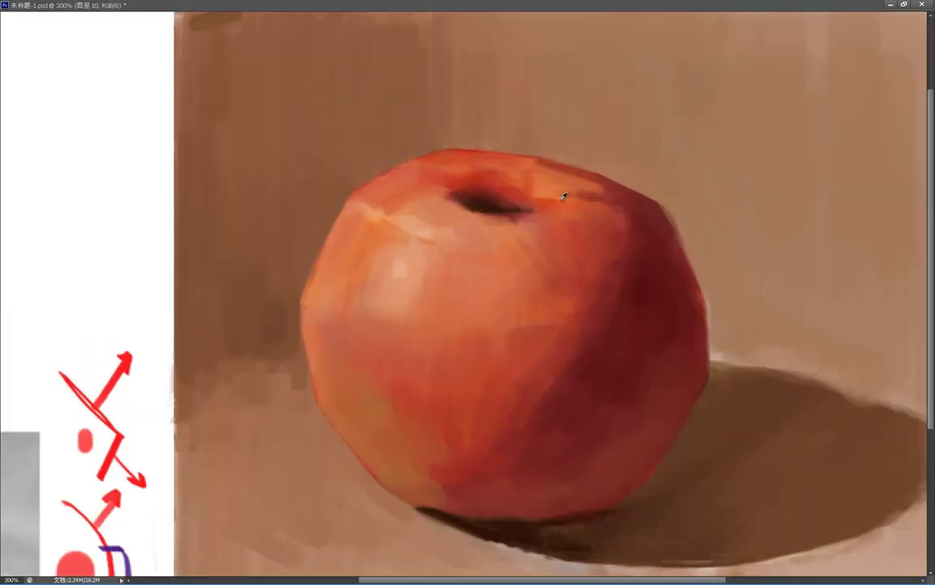
Paint small orange and red strokes on the apple's upper surface between the dimple and the shaded shoulder
drag(587, 173, 548, 204)
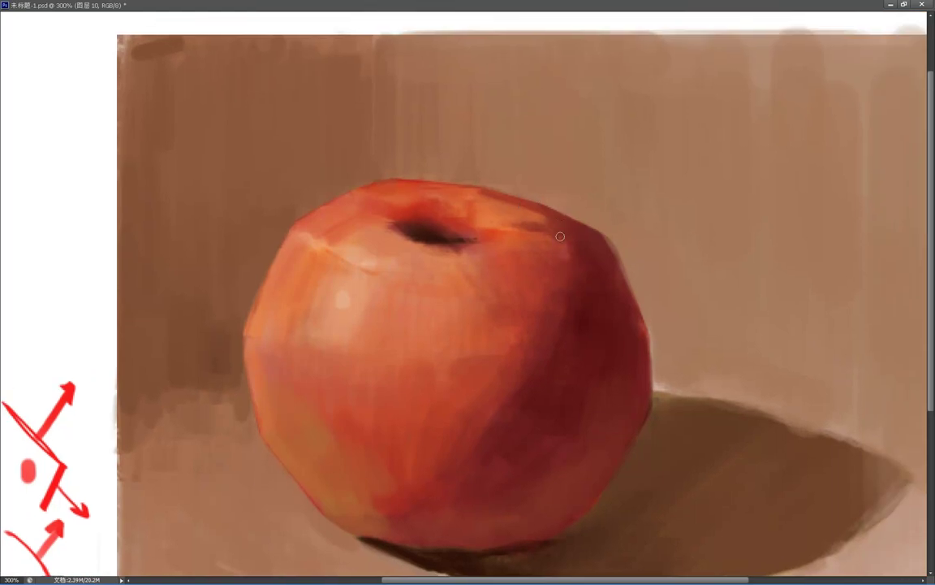
alt+click(544, 189)
alt+click(516, 169)
alt+click(505, 157)
ctrl+click(520, 253)
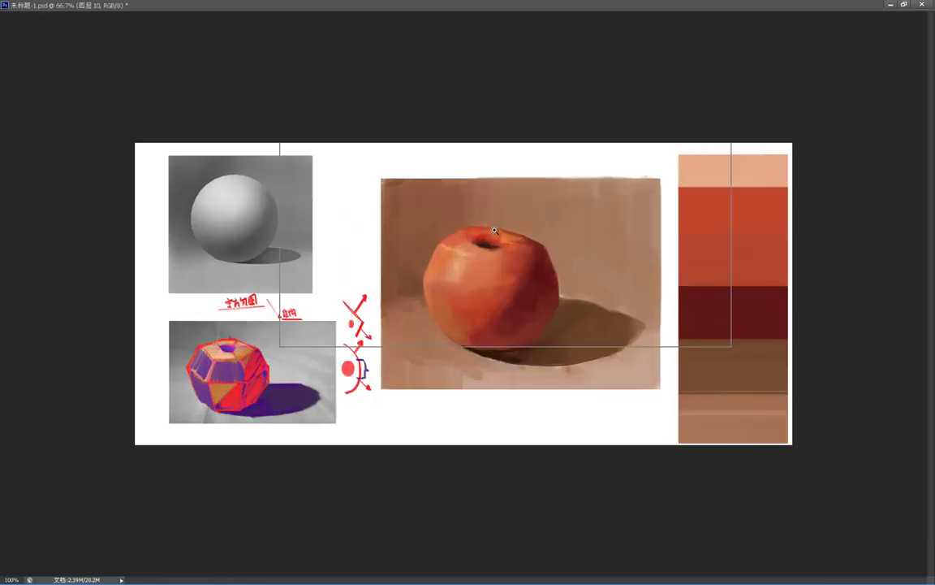
ctrl+click(507, 242)
ctrl+click(527, 206)
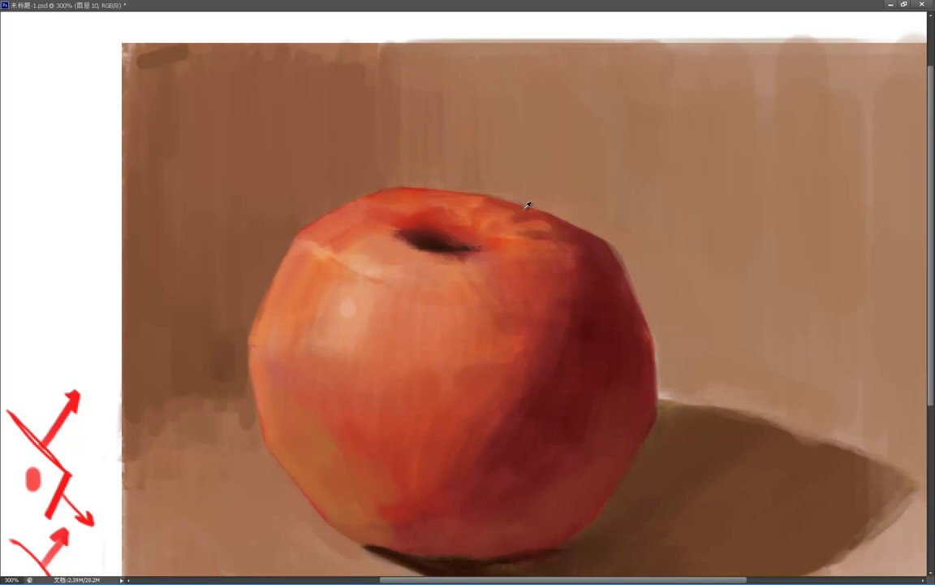
Check the reworked dimple area of the apple against the whole painting
alt+click(528, 199)
alt+click(528, 146)
alt+click(498, 241)
ctrl+click(499, 234)
key(ctrl+plus)
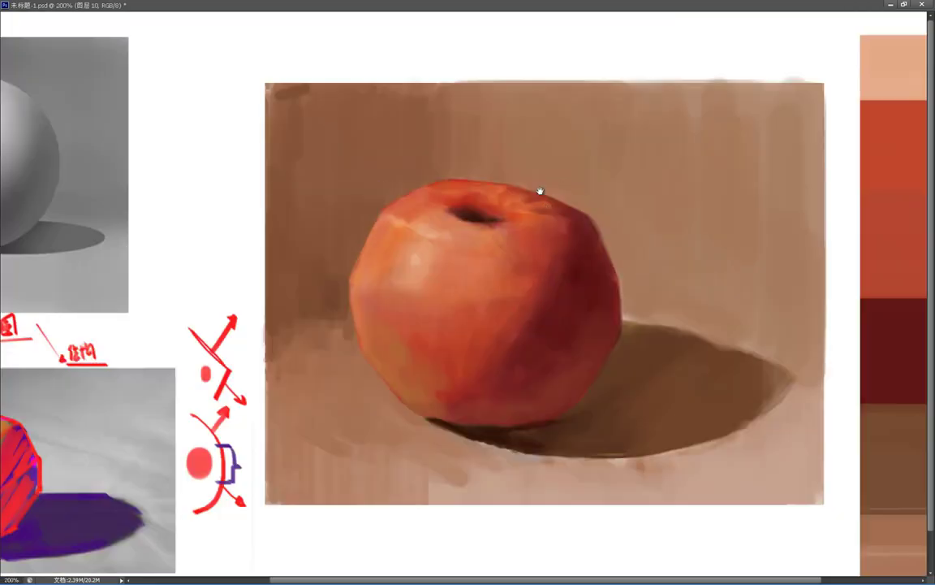
scroll(536, 195, left, 2)
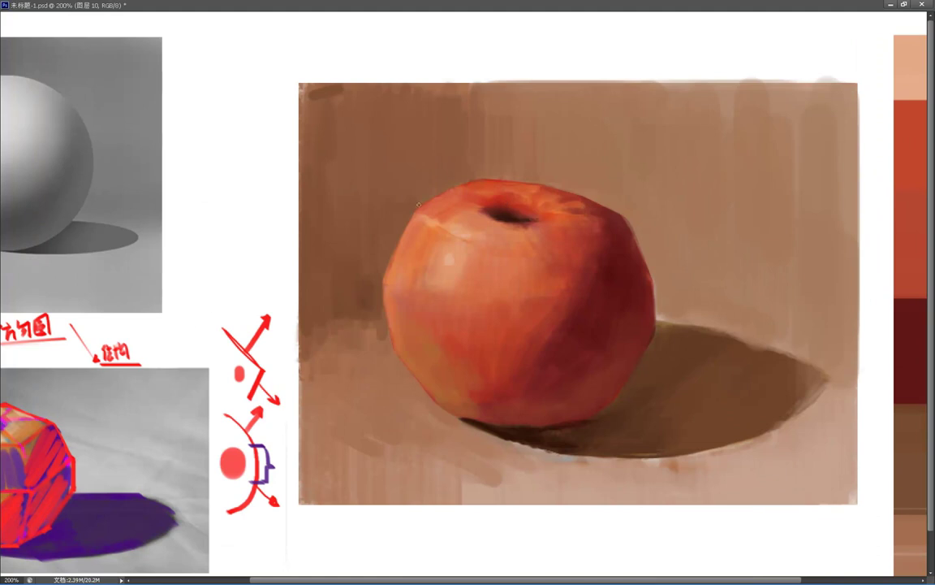
drag(388, 240, 418, 221)
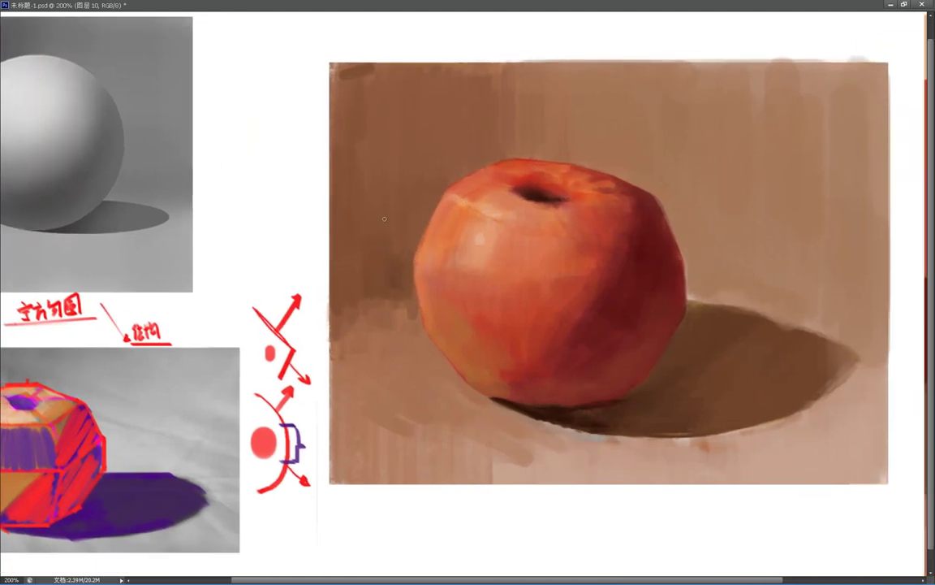
Bring back the tools and set the foreground colour to a yellower orange, R 235, G 176, B 83
key(f)
key(f)
key(f)
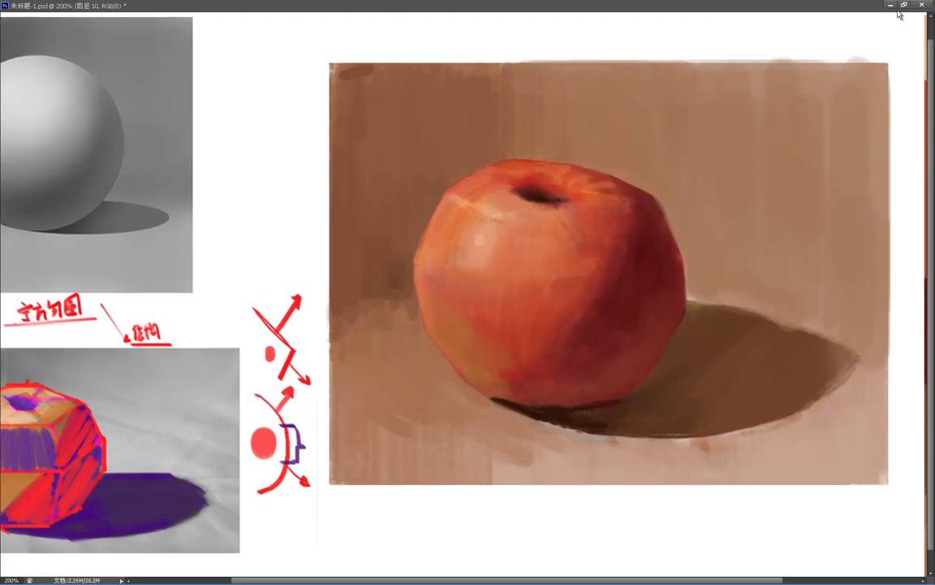
double_click(812, 8)
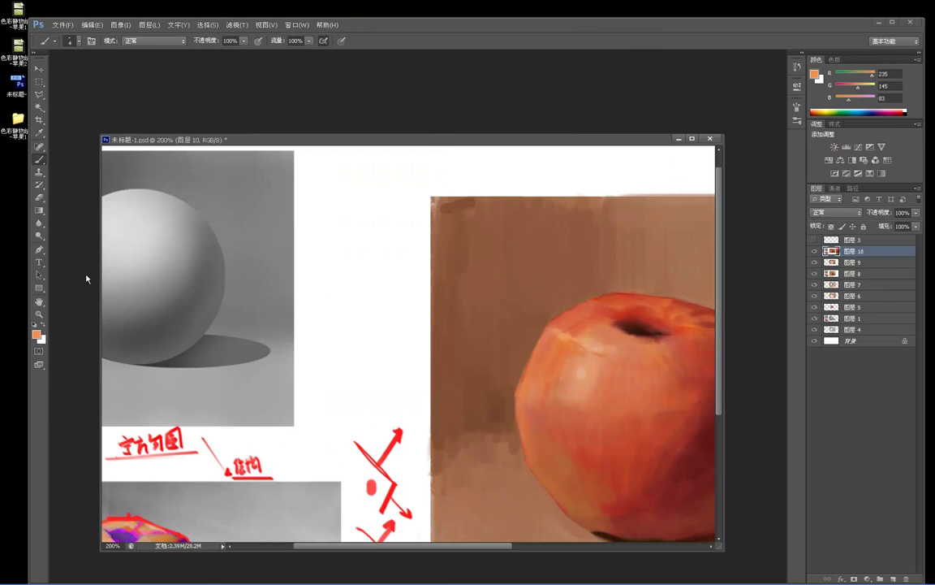
click(36, 334)
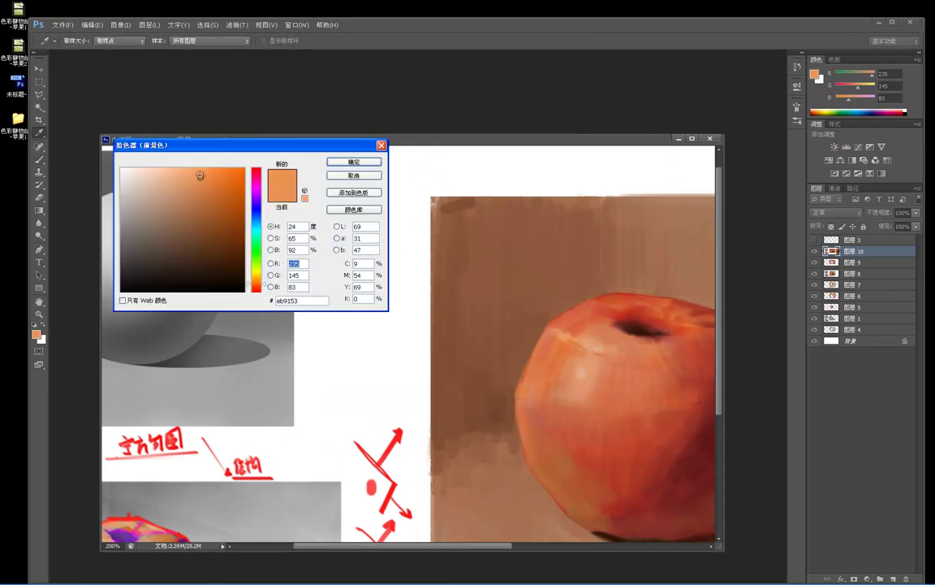
drag(265, 285, 265, 279)
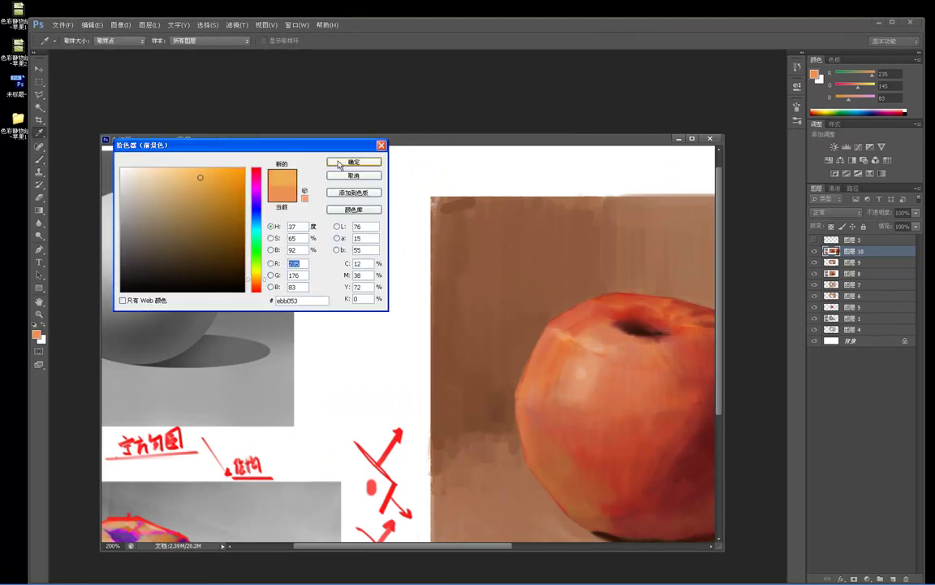
click(342, 161)
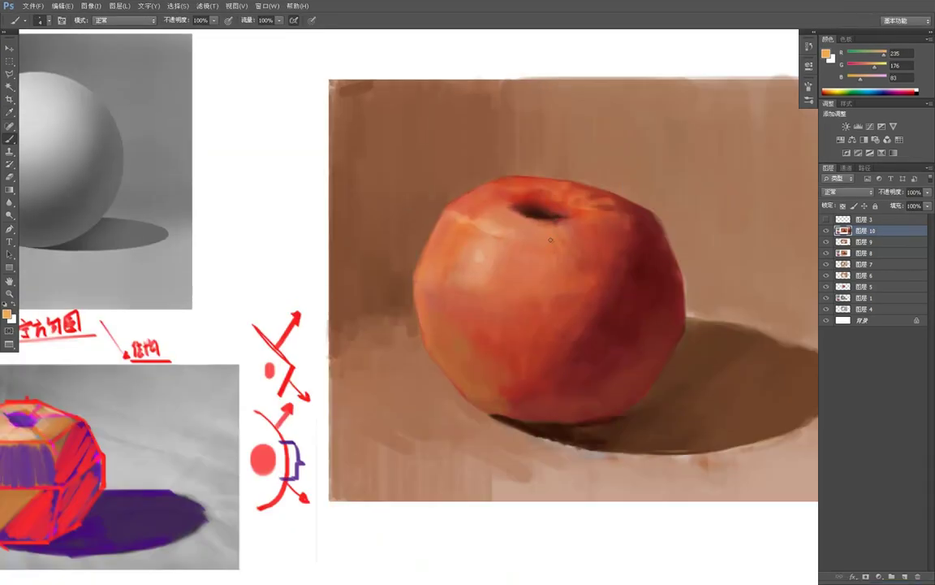
Paint light yellow-orange streaks around the dimple's rim toward the shaded shoulder and check them against the whole canvas
drag(532, 225, 472, 289)
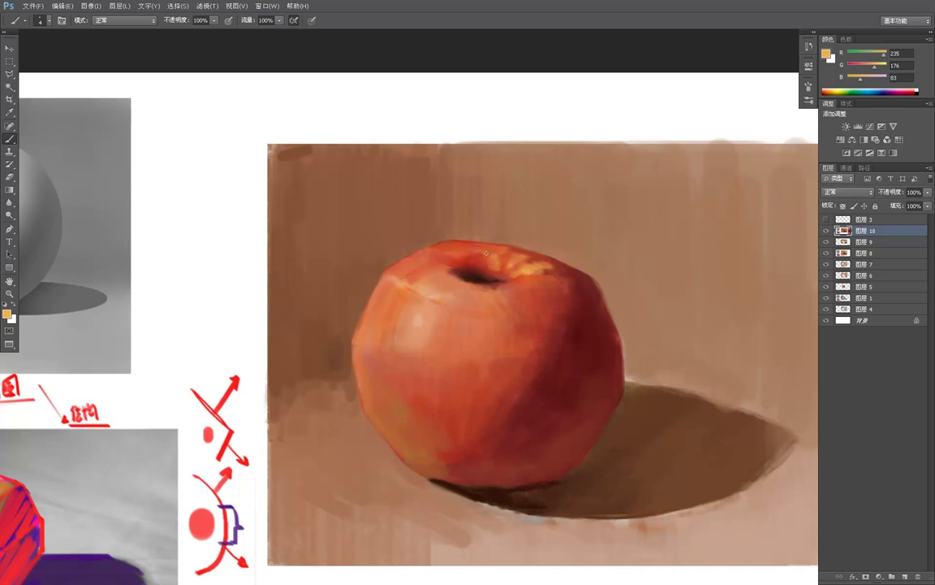
key(z)
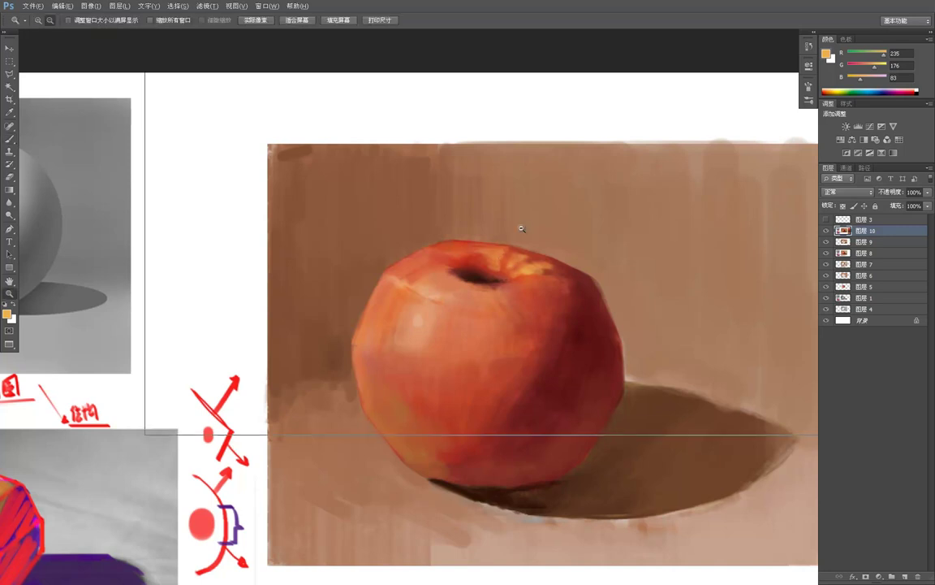
alt+click(520, 226)
alt+click(519, 227)
alt+click(519, 227)
alt+click(521, 229)
click(532, 234)
click(529, 232)
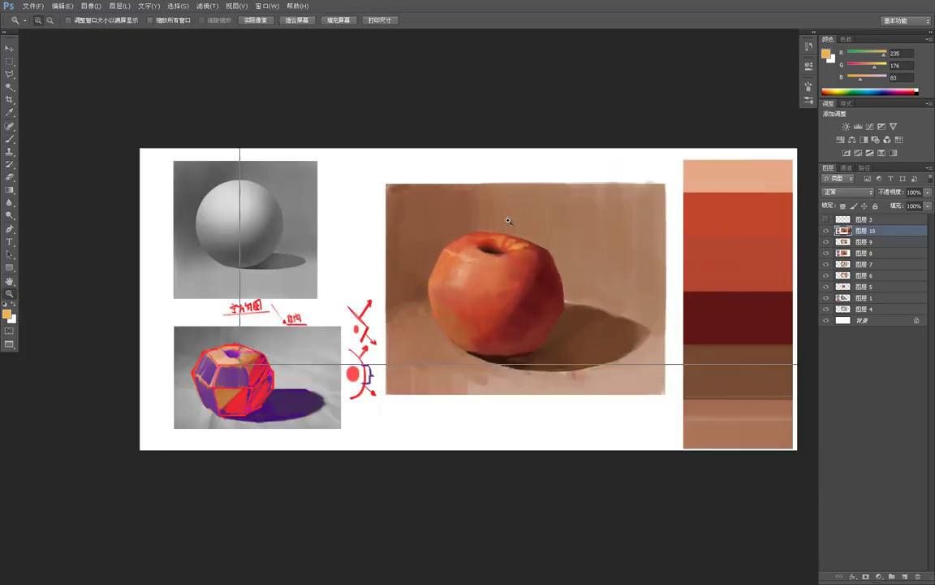
Work orange tones sampled from the apple into the dimple's inner rim and the yellow streaks beside it
click(526, 231)
click(525, 229)
click(524, 229)
key(b)
drag(481, 234, 514, 252)
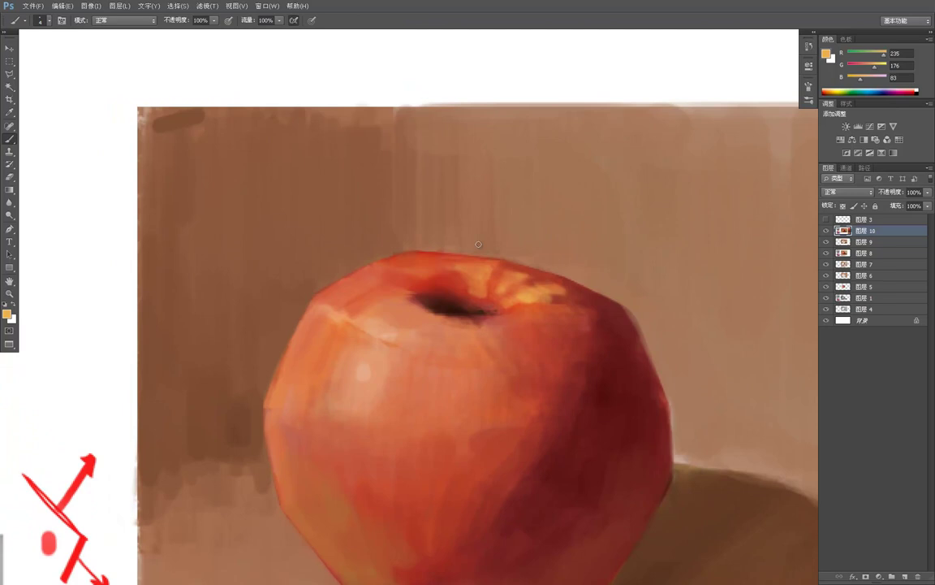
alt+click(484, 299)
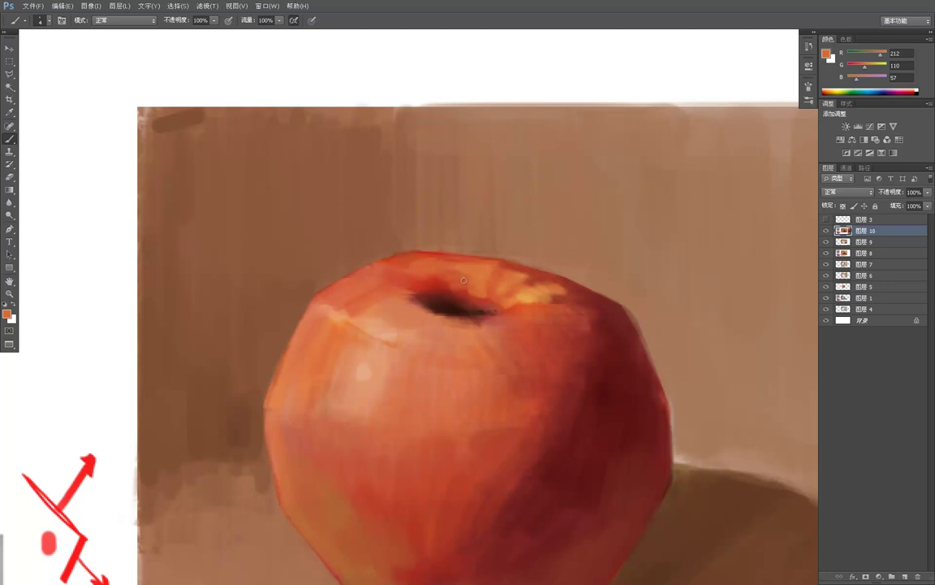
alt+click(538, 296)
alt+click(497, 300)
Check the repainted dimple rim against the whole painting and the colour palette
key(z)
alt+click(545, 254)
alt+click(544, 253)
alt+click(540, 244)
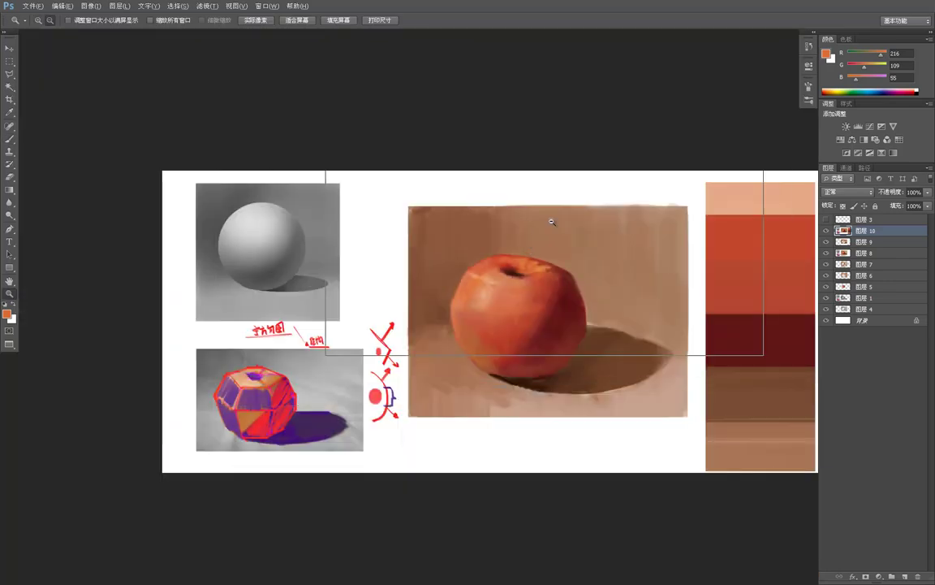
alt+click(538, 233)
alt+click(540, 231)
drag(549, 246, 541, 235)
key(b)
key(z)
click(505, 286)
key(b)
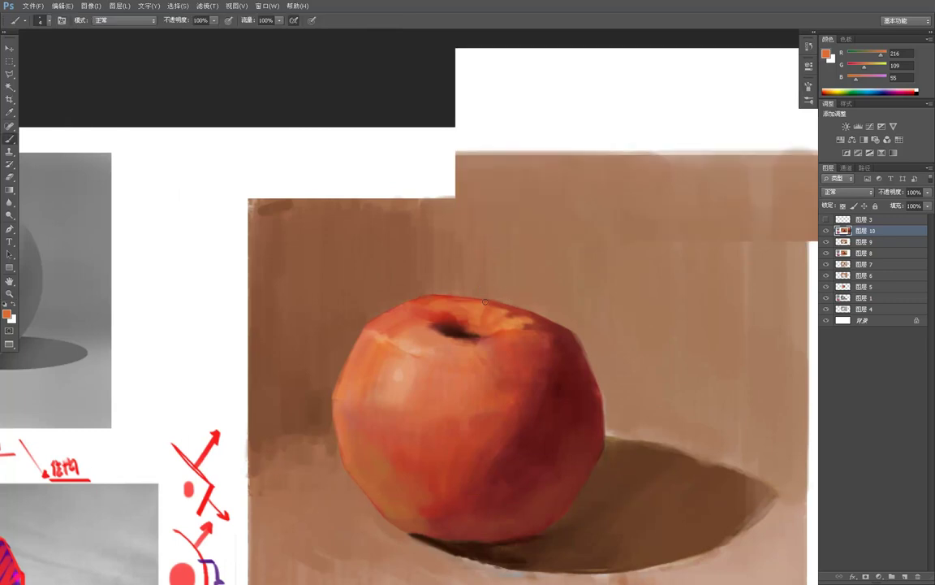
Refine the apple's upper contour behind the dimple with sampled dark red-orange and background brown, R 165, G 114, B 82
alt+click(506, 310)
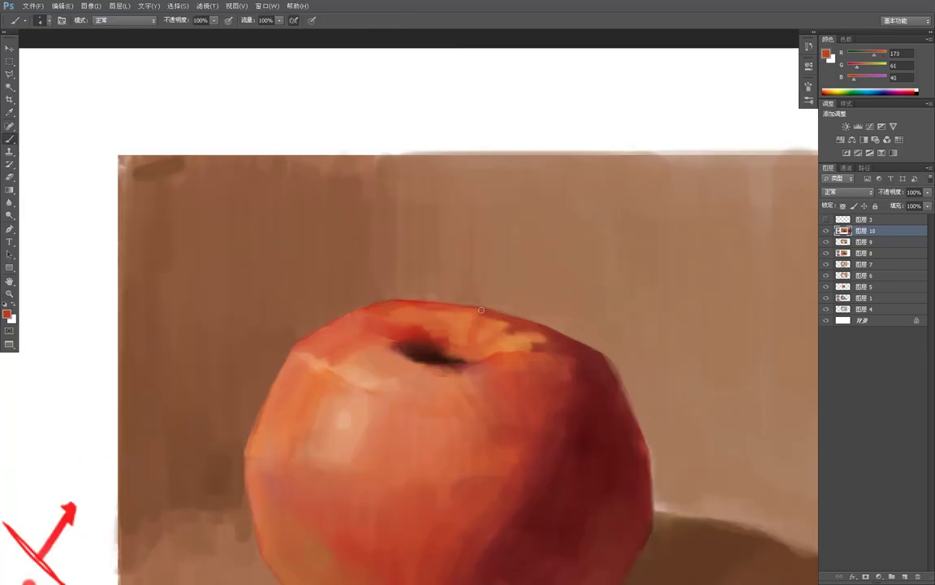
alt+click(467, 302)
alt+click(471, 308)
alt+click(501, 286)
Examine the apple's refined upper contour within the whole composition
key(z)
alt+click(513, 282)
alt+click(512, 273)
alt+click(516, 272)
alt+click(520, 272)
click(524, 272)
drag(528, 282, 538, 284)
key(b)
key(z)
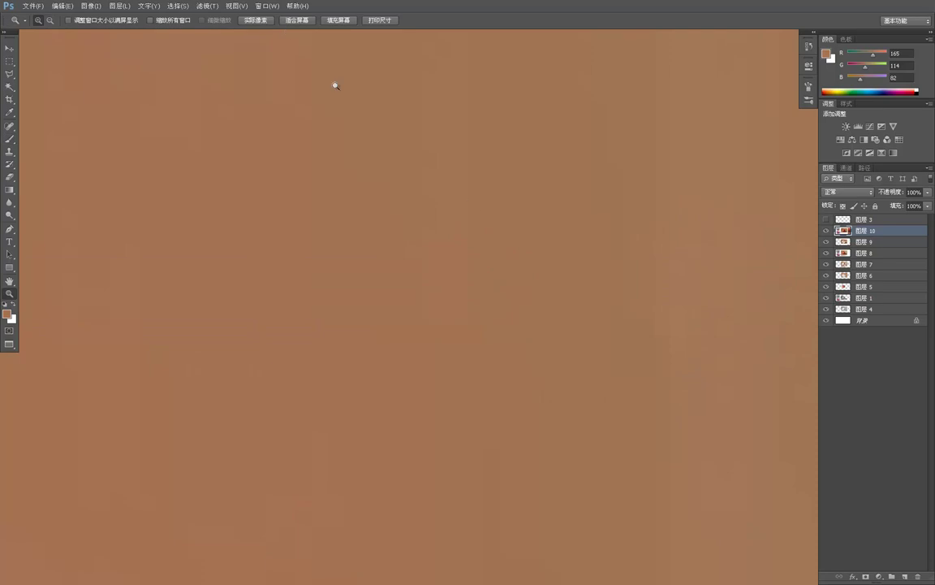
click(266, 22)
drag(339, 153, 635, 290)
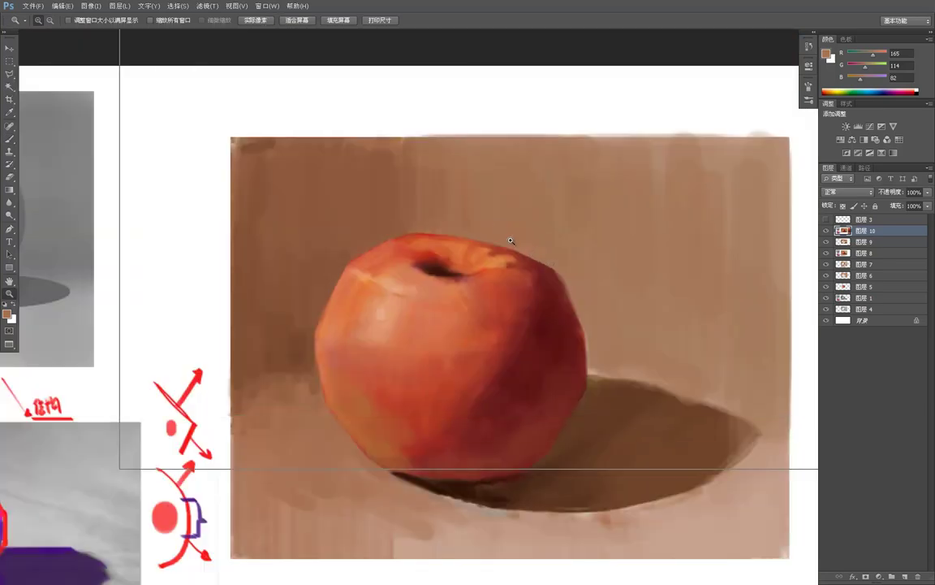
Rework the end of the yellow-orange streaks beside the shaded shoulder with sampled dark red tones
key(b)
alt+click(512, 272)
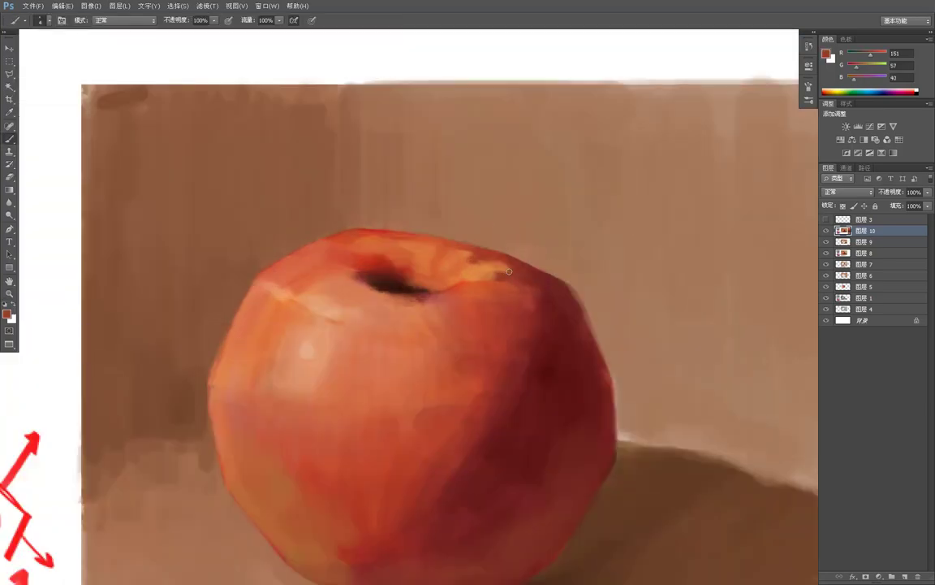
alt+click(517, 260)
drag(464, 244, 453, 238)
drag(551, 256, 570, 231)
Paint short orange streaks, R 223, G 134, B 66, below the dimple's rim toward the shaded side
alt+click(503, 244)
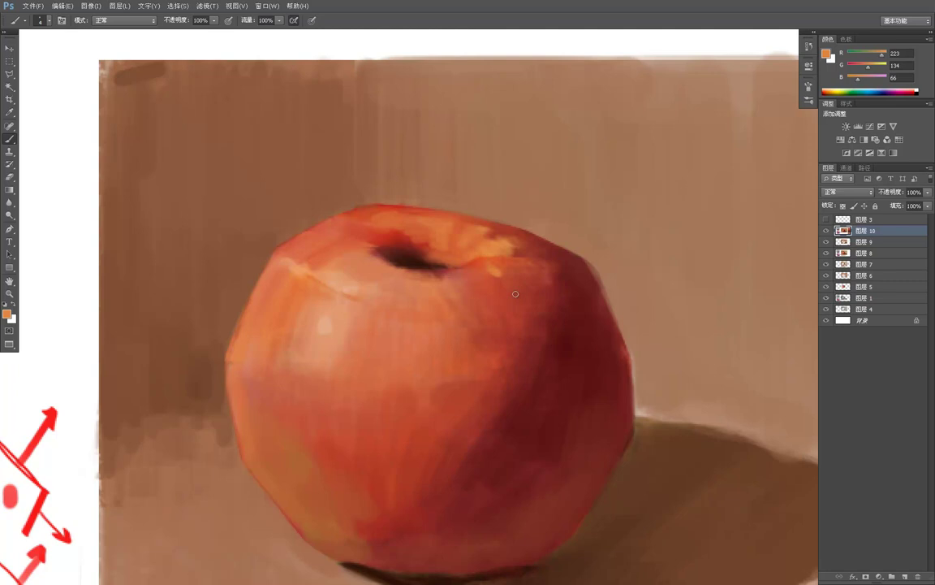
drag(511, 289, 527, 309)
drag(545, 281, 550, 300)
alt+click(522, 301)
Examine the new streaks below the dimple close up and within the whole painting
key(z)
click(519, 259)
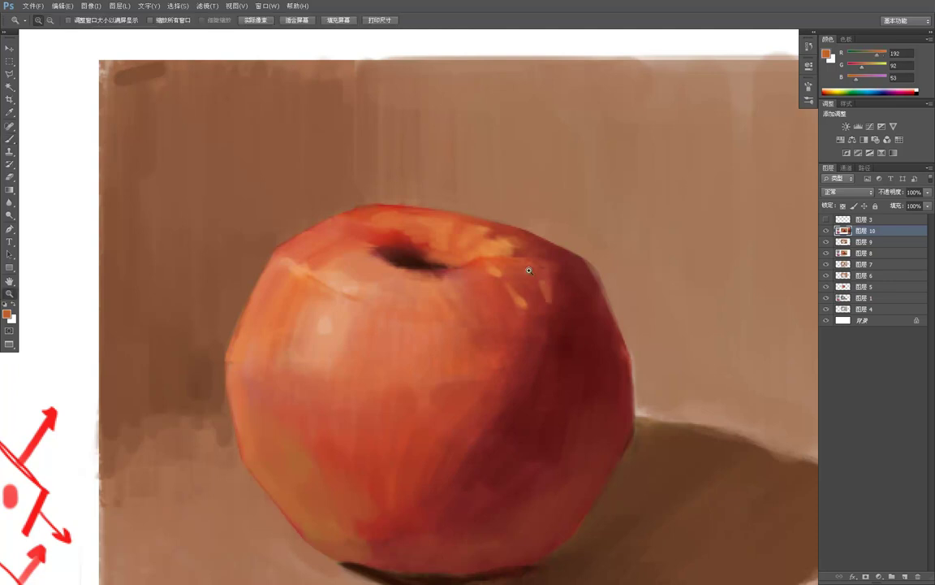
alt+click(517, 259)
click(513, 263)
alt+click(510, 264)
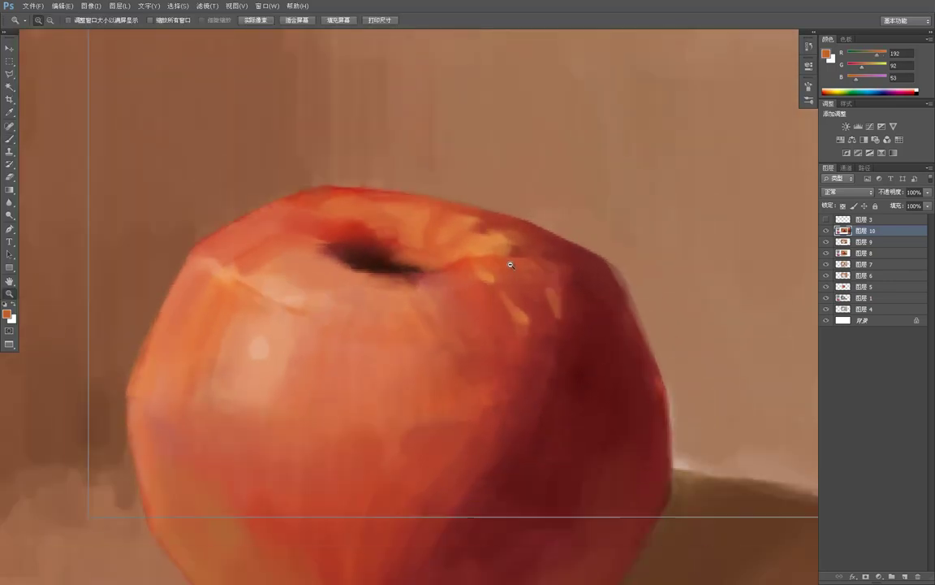
alt+click(508, 263)
alt+click(508, 263)
alt+click(507, 260)
alt+click(504, 254)
alt+click(505, 250)
click(506, 252)
click(505, 256)
click(503, 258)
click(503, 257)
key(b)
Add more orange flecks below the dimple's rim and soften the bright highlight with light peach, R 229, G 169, B 135
scroll(496, 262, up, 1)
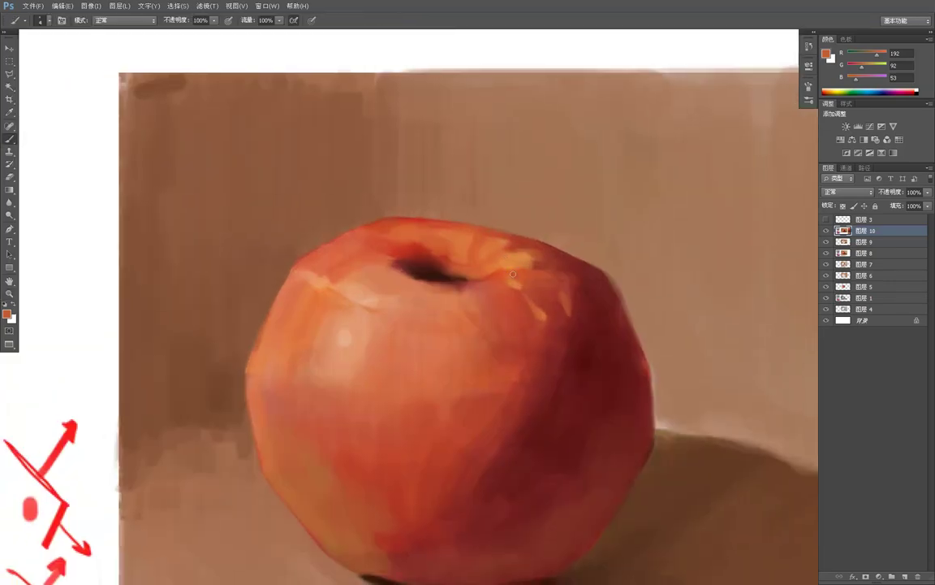
alt+click(516, 274)
drag(524, 278, 559, 282)
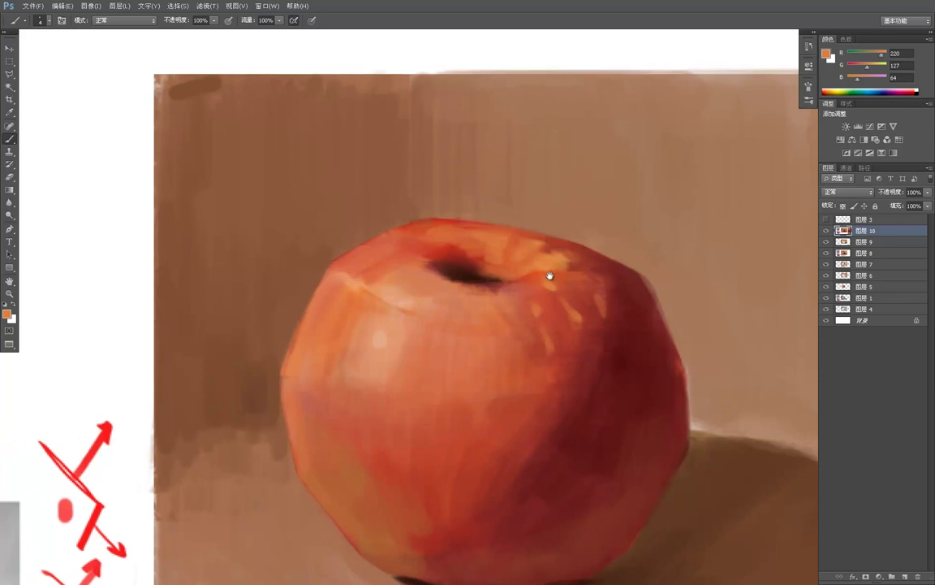
alt+click(388, 336)
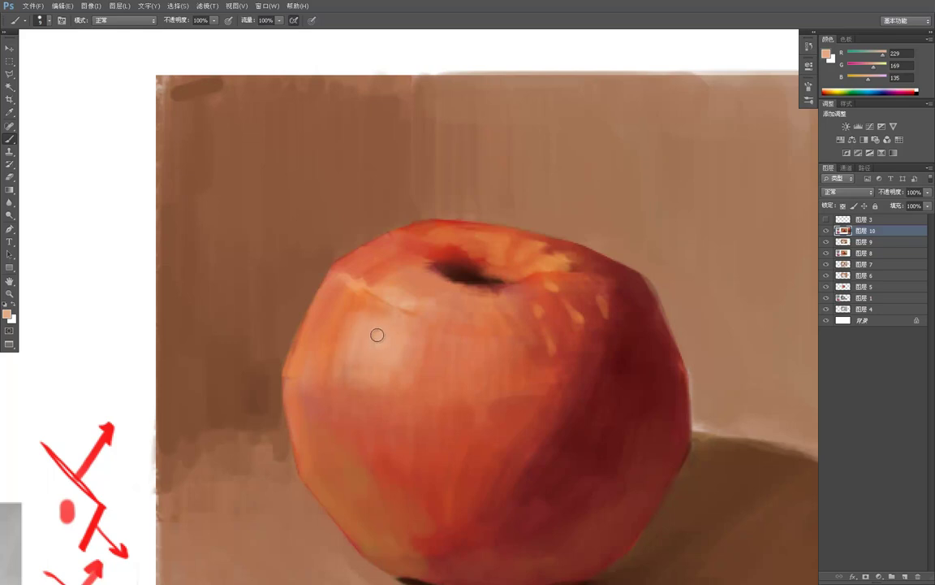
Check the softened highlight and the orange flecks against the whole canvas
key(z)
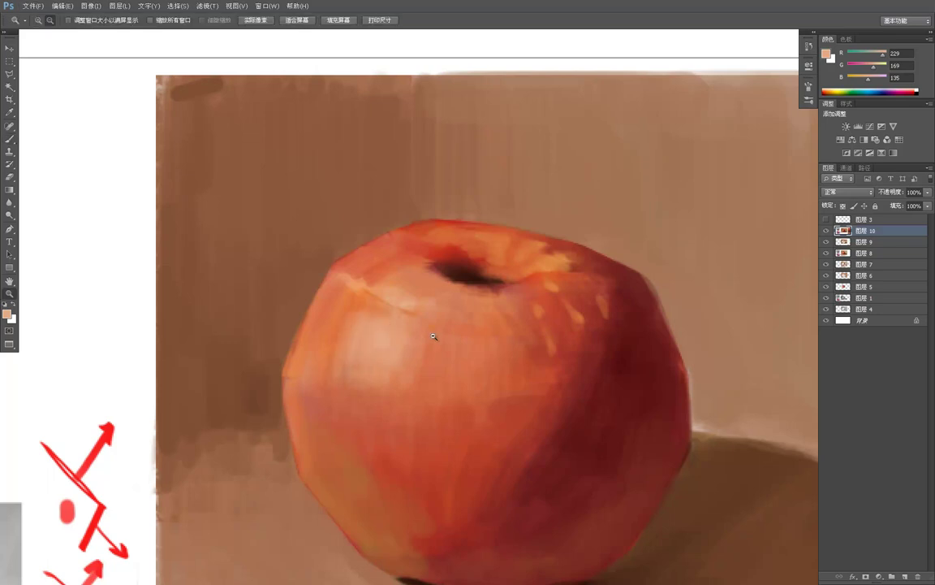
click(432, 335)
click(455, 367)
click(463, 380)
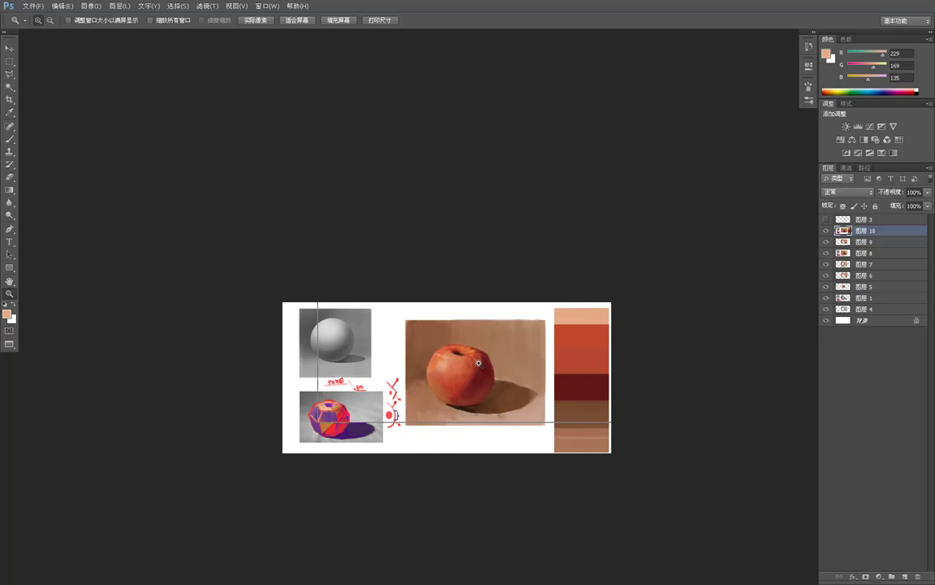
click(477, 358)
click(477, 358)
click(476, 358)
click(477, 358)
Reduce the brush to size 3, tone down the flecks near the shaded side with sampled reds, and check them against the whole canvas
key(bracketleft)
key(bracketleft)
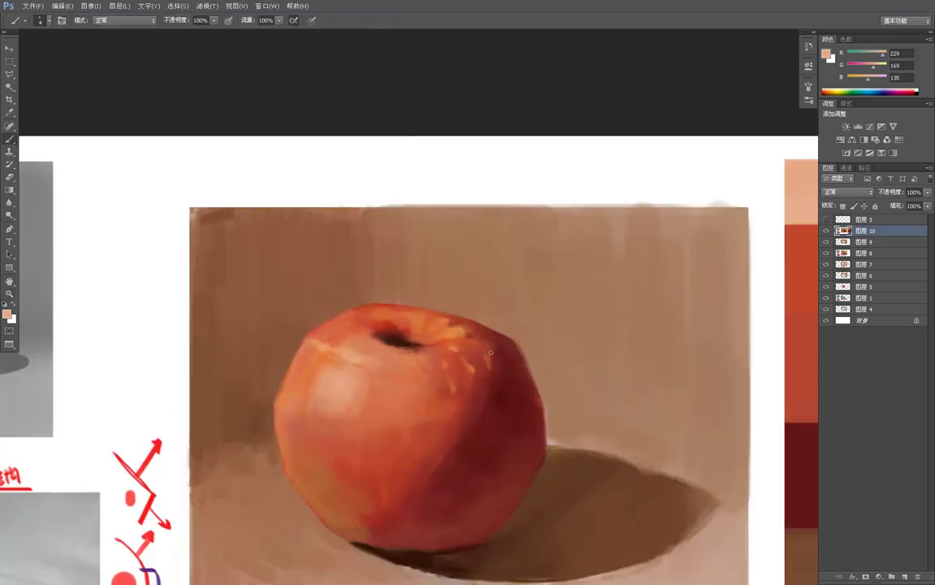
alt+click(500, 352)
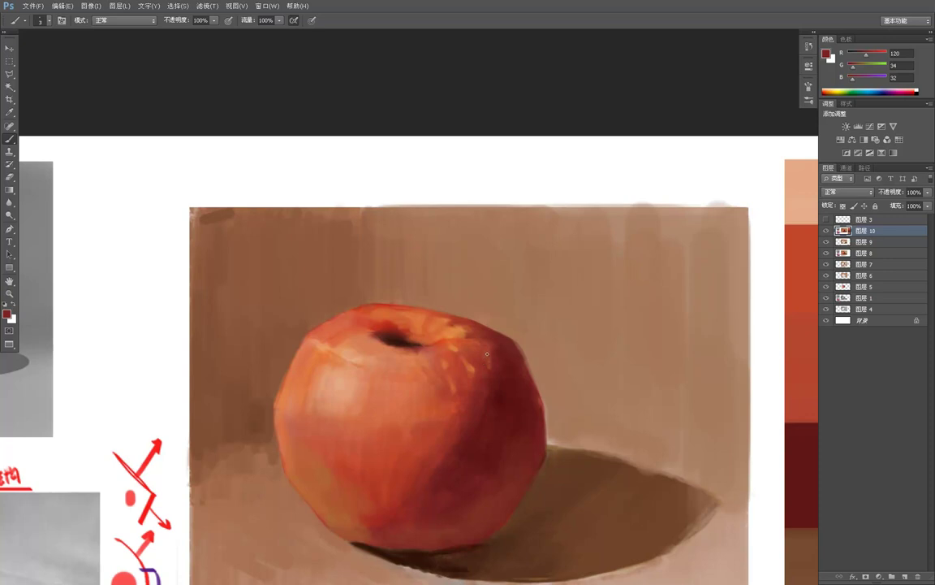
alt+click(475, 343)
alt+click(477, 362)
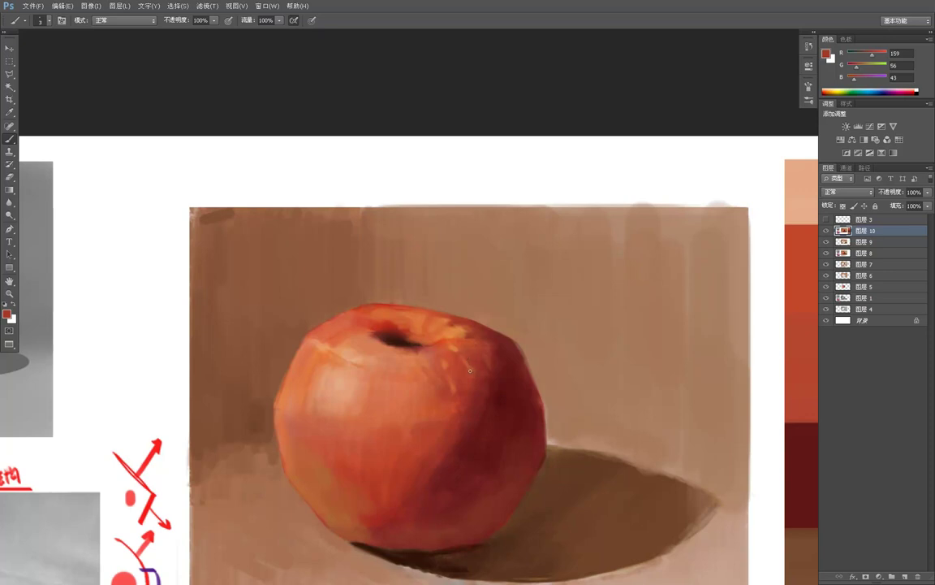
alt+click(451, 367)
key(z)
alt+click(467, 338)
alt+click(467, 338)
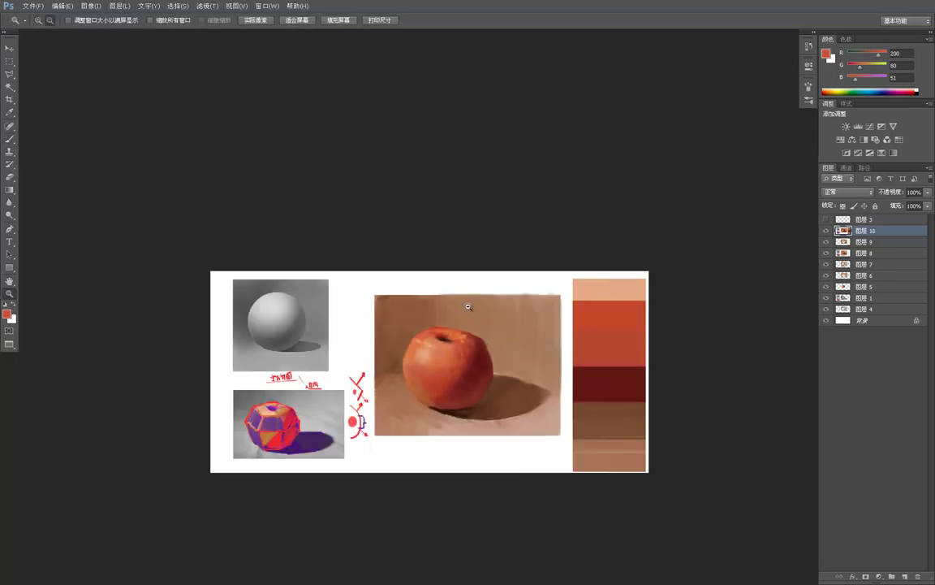
click(450, 334)
click(449, 335)
click(448, 337)
drag(436, 376, 494, 362)
Paint fine strokes around the dimple and the upper highlight area using reds, oranges and light peach sampled from the apple
key(b)
alt+click(429, 507)
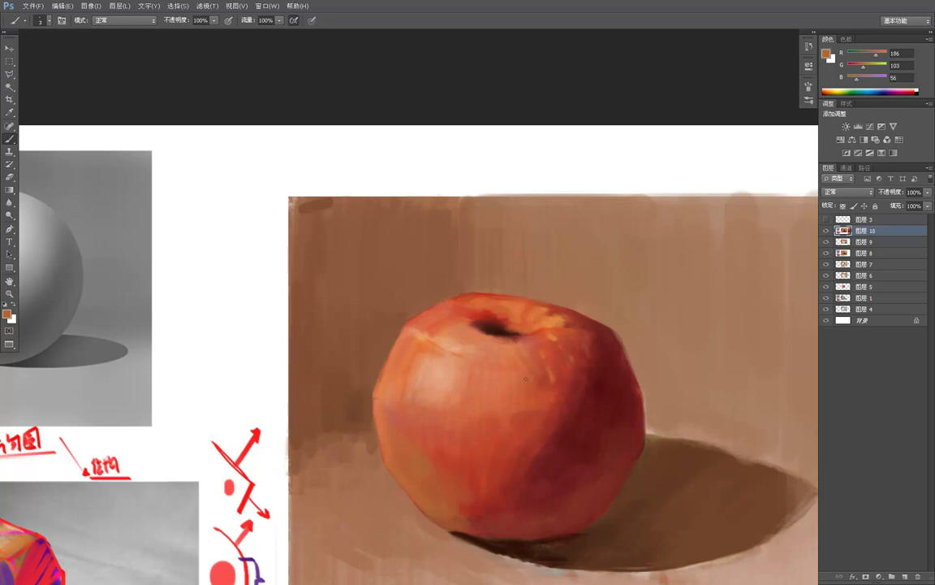
alt+click(588, 347)
alt+click(580, 347)
alt+click(552, 324)
alt+click(457, 342)
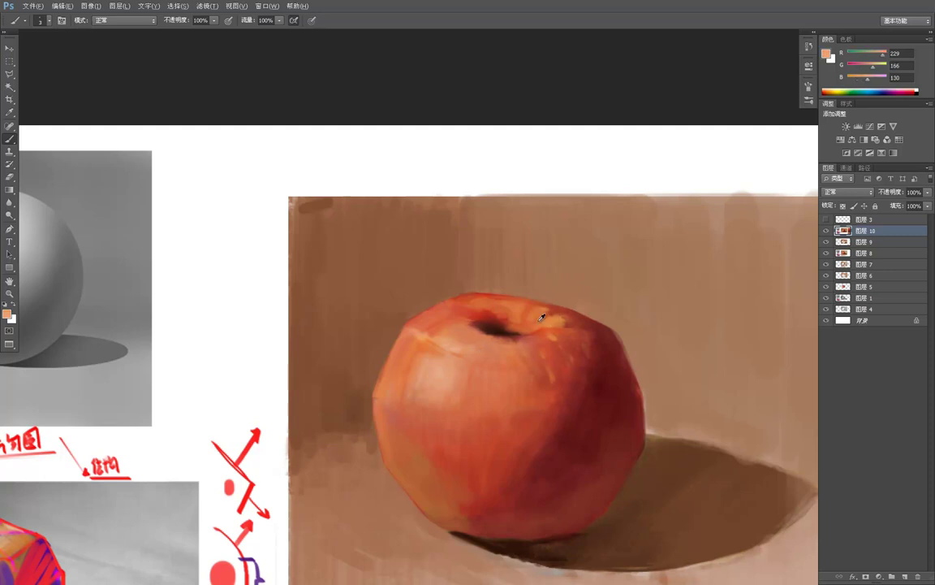
alt+click(495, 338)
alt+click(459, 347)
Examine the fine strokes around the dimple and highlight within the whole painting
key(z)
alt+click(506, 306)
alt+click(504, 306)
alt+click(500, 306)
click(497, 307)
click(497, 308)
click(507, 314)
click(509, 315)
key(b)
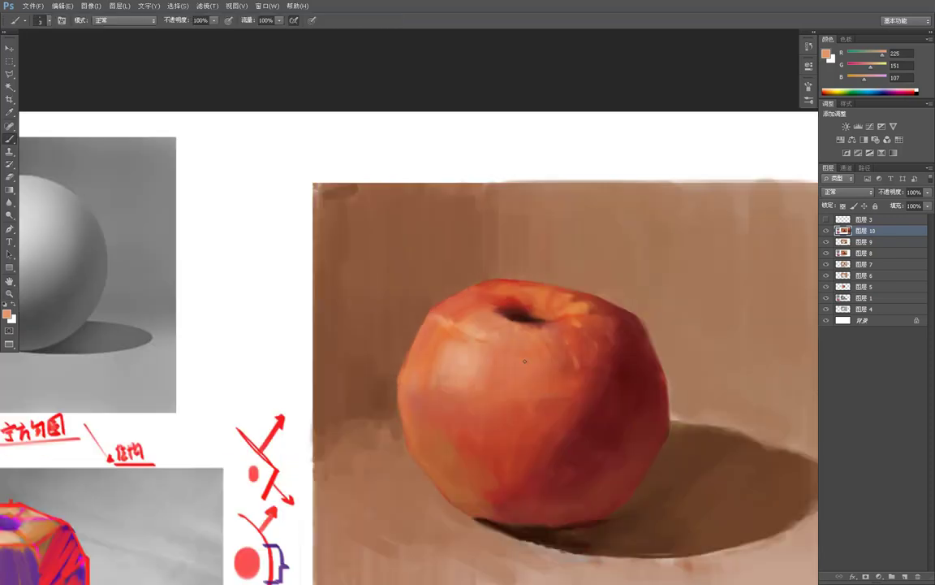
Dot small light-orange flecks across the apple's front and lower light side using colours sampled from its surface
alt+click(544, 355)
alt+click(431, 403)
key(alt+space)
alt+click(463, 366)
alt+click(460, 371)
alt+click(457, 370)
alt+click(495, 440)
click(491, 345)
click(483, 385)
click(455, 435)
drag(455, 436, 502, 387)
alt+click(487, 415)
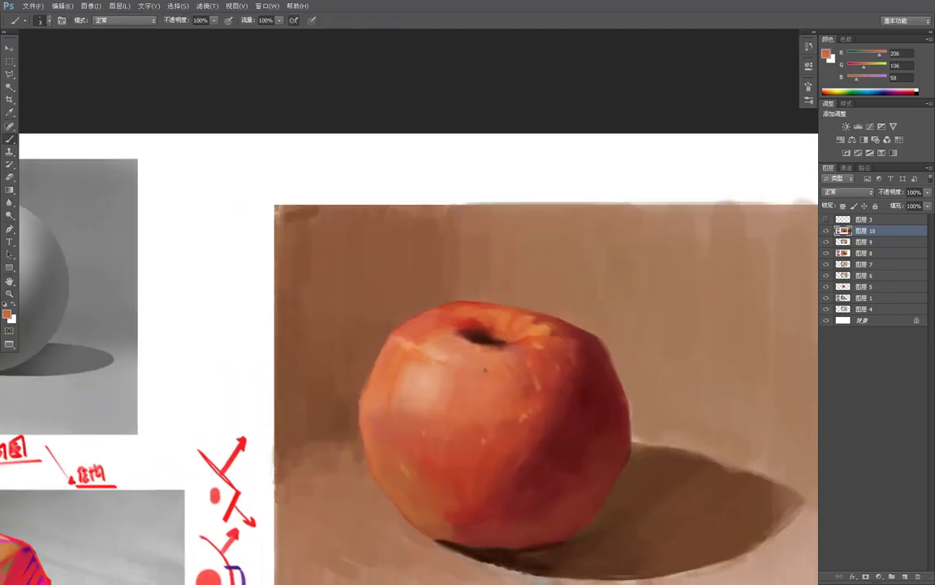
Touch up the apple's upper light-side shoulder with light peach, R 226, G 158, B 119, and check it against the whole canvas
alt+click(439, 311)
alt+click(402, 320)
key(z)
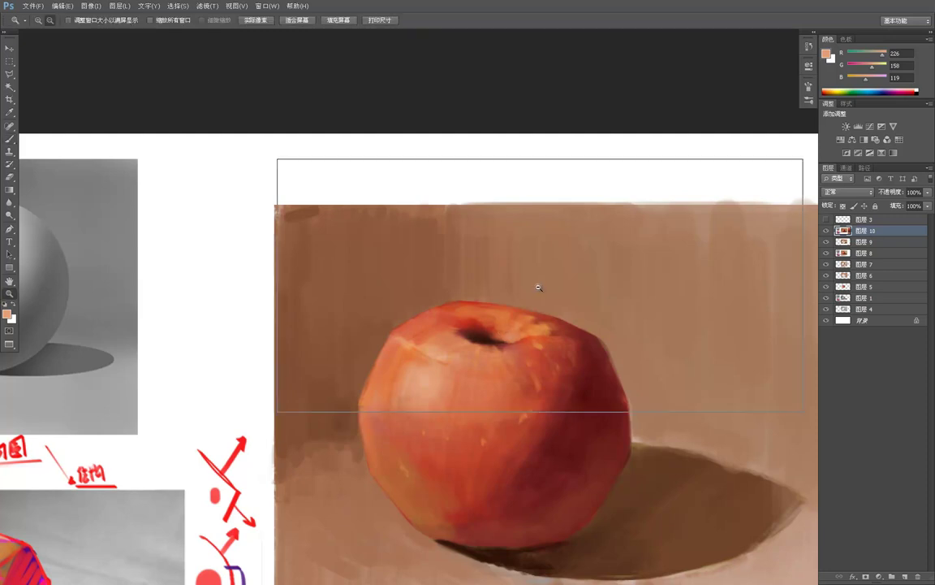
alt+click(539, 289)
alt+click(539, 289)
alt+click(539, 289)
alt+click(545, 290)
click(540, 302)
click(539, 302)
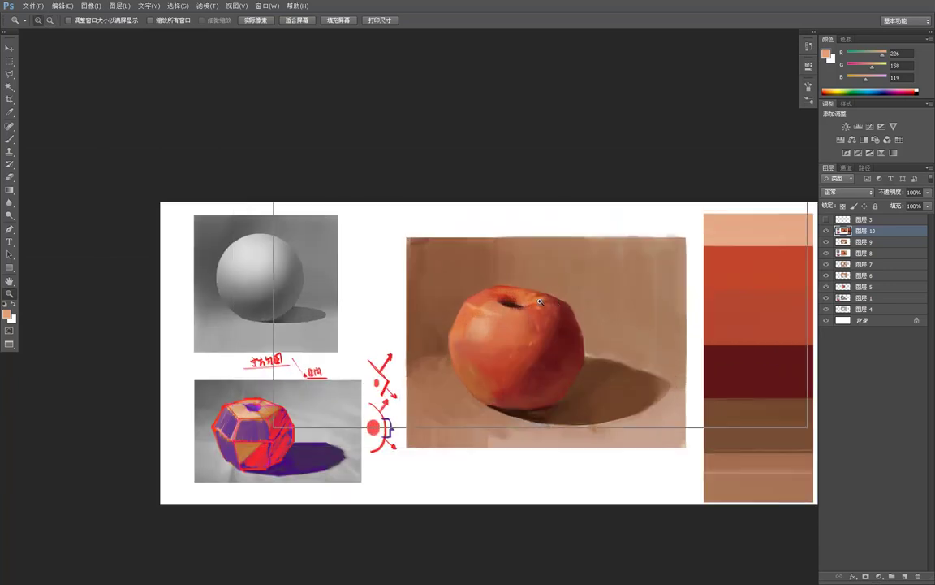
click(540, 302)
Clean up the apple's shaded-side contour with sampled background browns and check the silhouette in the whole painting
key(b)
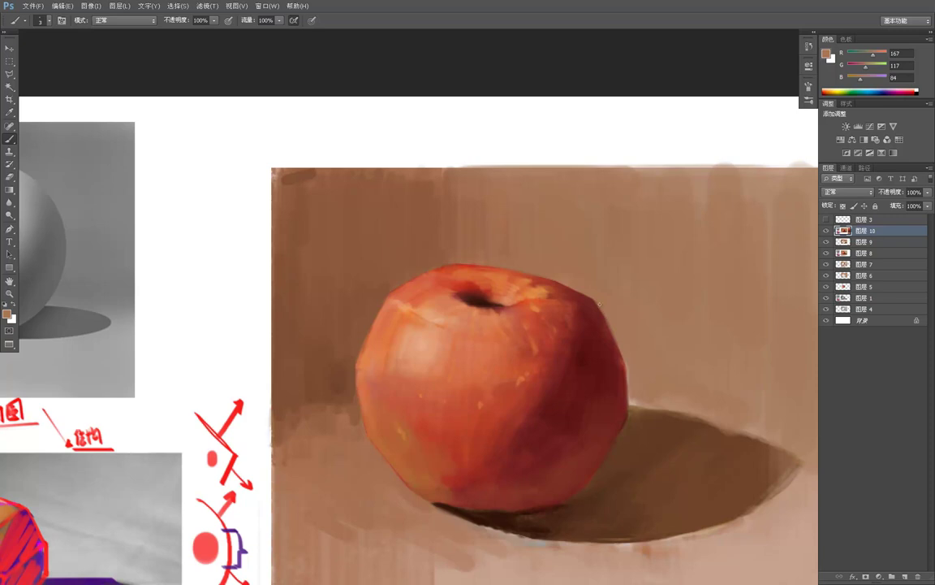
key(z)
alt+click(626, 340)
click(630, 371)
click(631, 363)
key(b)
alt+click(626, 348)
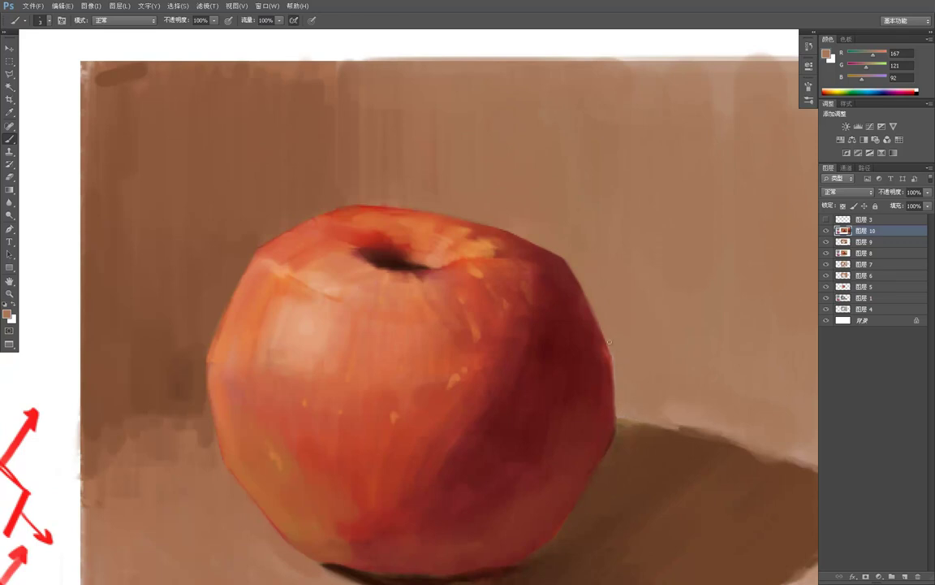
key(z)
alt+click(652, 338)
alt+click(653, 338)
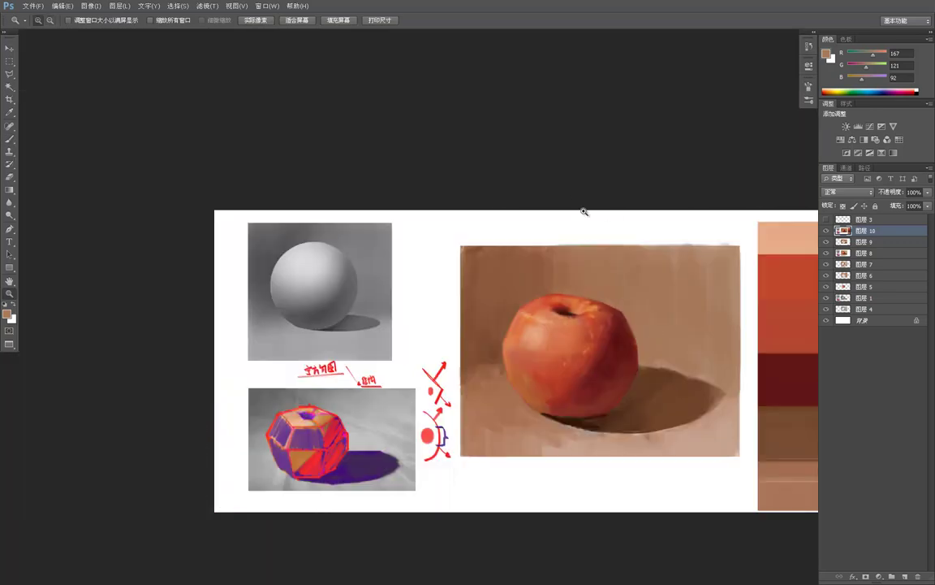
click(542, 351)
Add a small orange fleck on the apple's front and touch up its lower light-side edge with sampled colours
key(b)
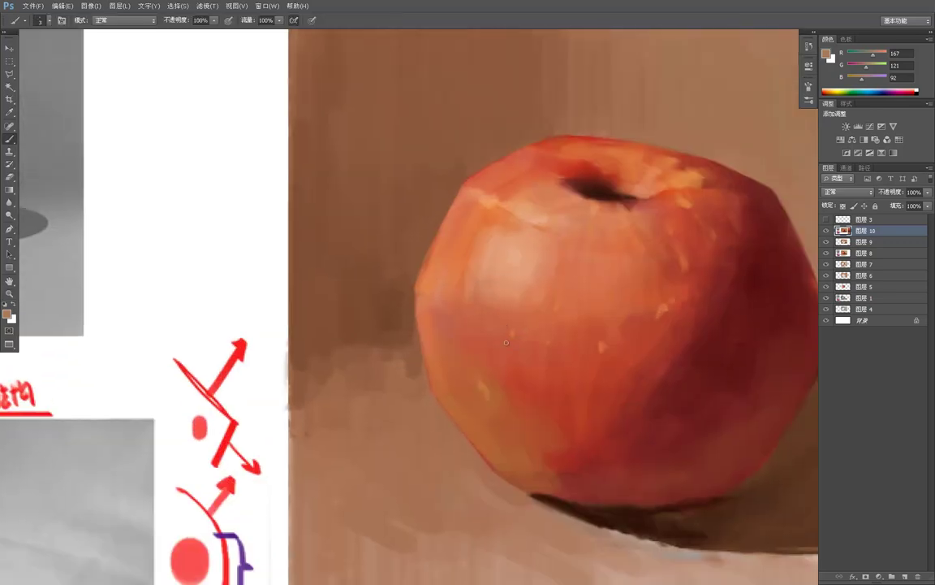
alt+click(506, 462)
alt+click(488, 387)
Extend and darken the contact shadow under the apple's light-side base with sampled dark browns, cleaning the edge above it
alt+click(558, 501)
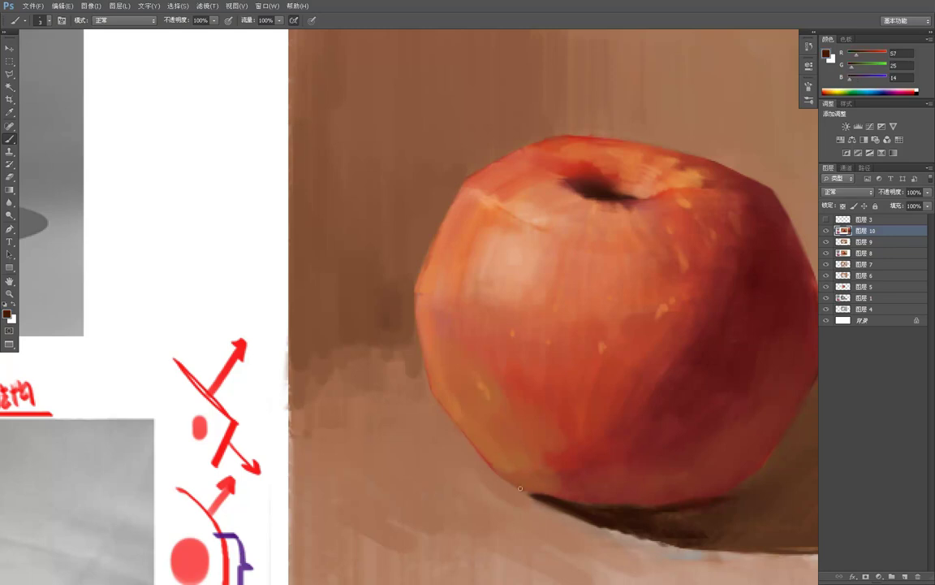
alt+click(542, 488)
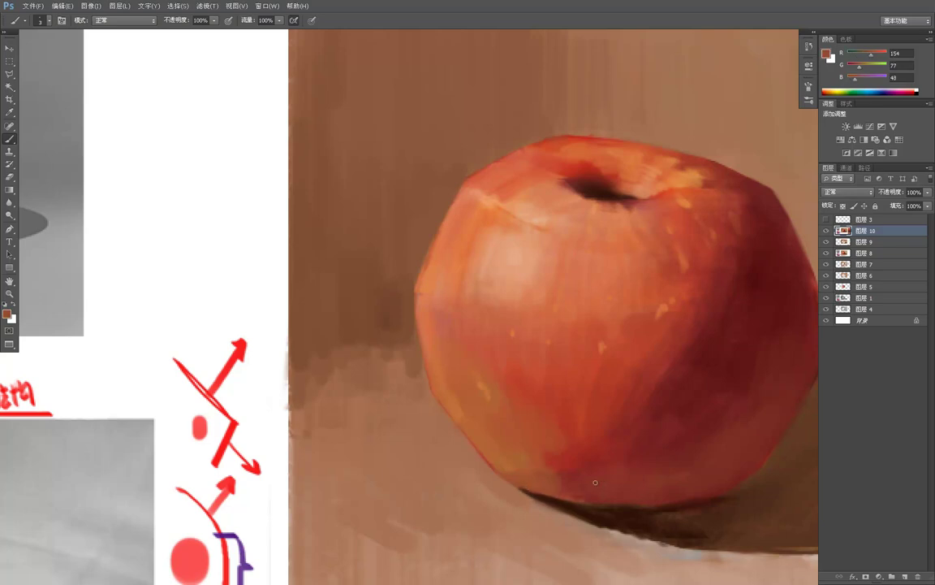
alt+click(568, 501)
alt+click(570, 501)
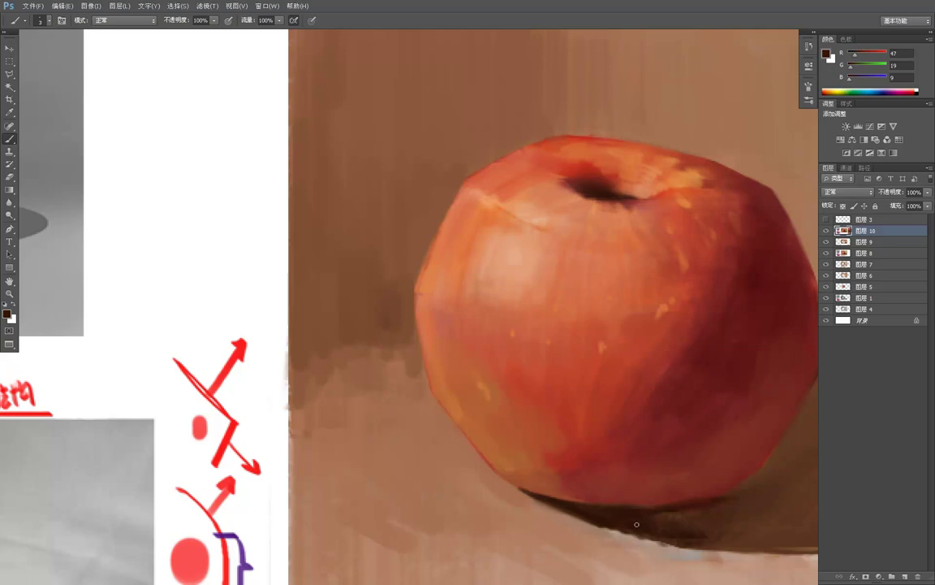
alt+click(549, 500)
Check the contact shadow and the apple's base against the whole composition
key(z)
alt+click(639, 478)
alt+click(666, 443)
alt+click(673, 442)
alt+click(672, 442)
click(670, 438)
click(660, 466)
click(662, 464)
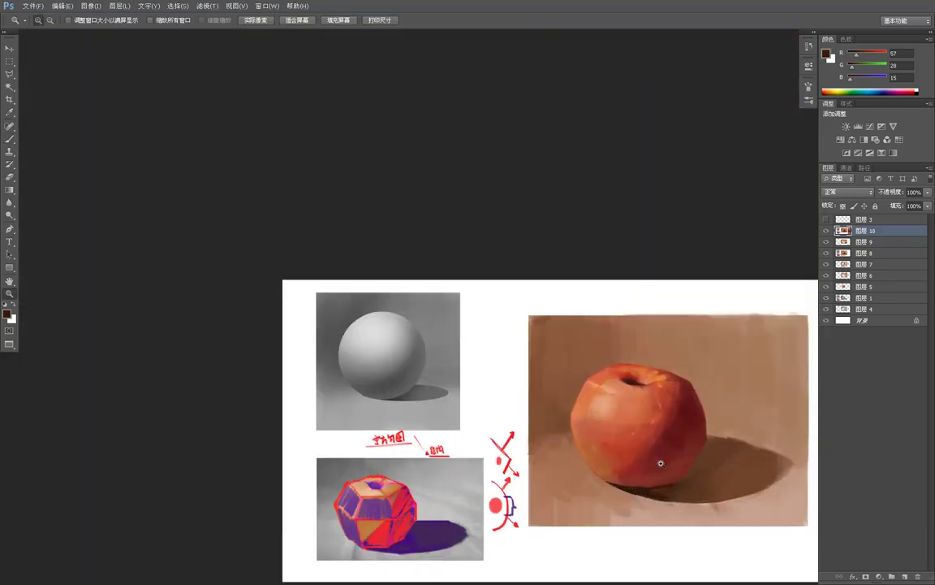
click(660, 465)
Darken the apple's lower light-side edge with an adjusted dark brown and blend sampled dark red into its lower front
key(b)
alt+click(634, 421)
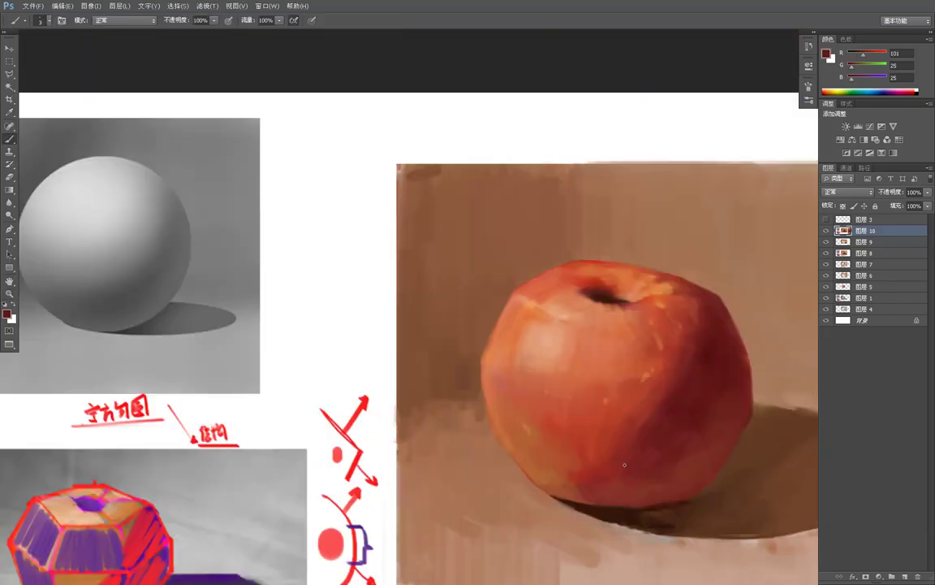
alt+click(537, 461)
click(7, 314)
click(216, 243)
key(Return)
key(b)
mouse_move(567, 479)
mouse_down()
mouse_move(575, 486)
mouse_move(560, 481)
mouse_up()
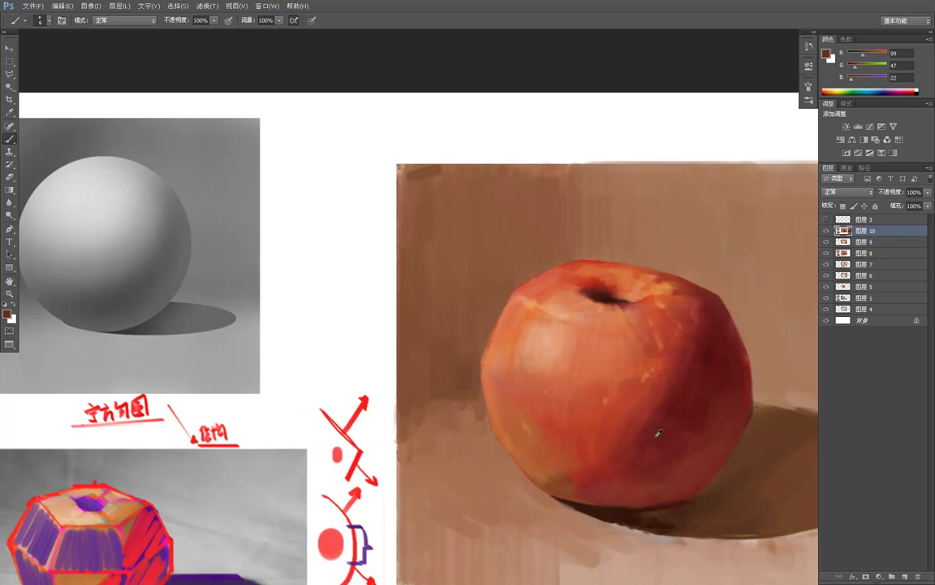
alt+click(669, 405)
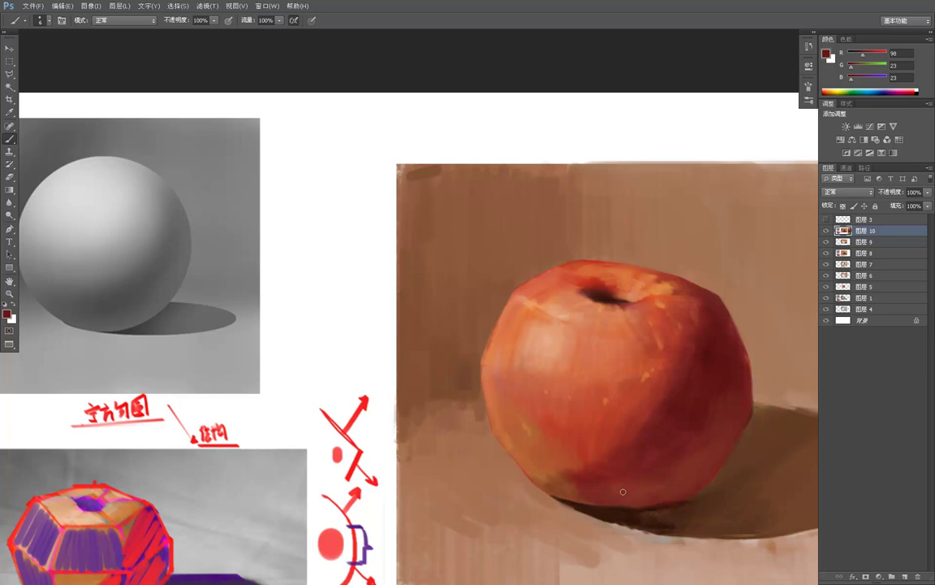
Check the apple's lower front and base against the whole composition
key(z)
alt+click(668, 406)
alt+click(665, 406)
alt+click(667, 405)
alt+click(667, 407)
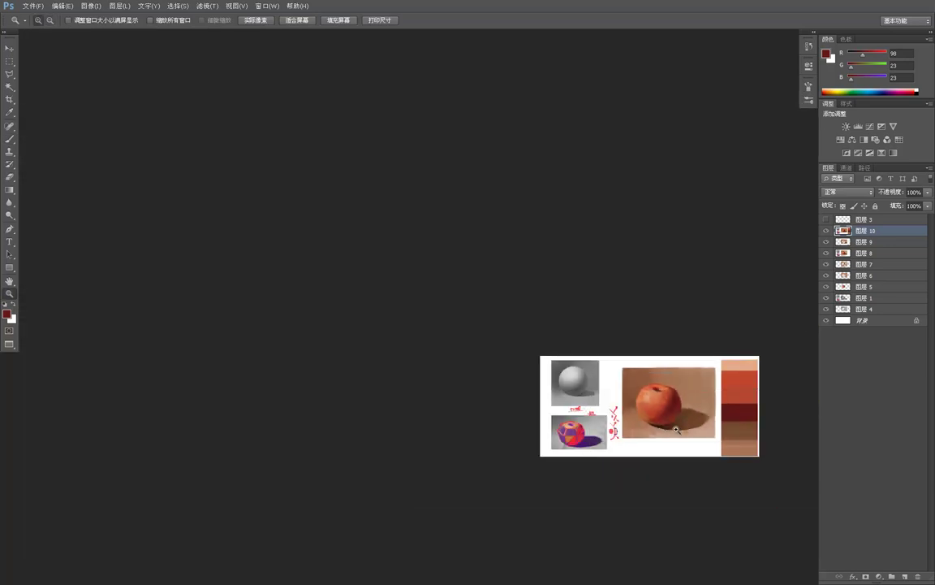
click(676, 430)
click(667, 427)
click(669, 428)
click(668, 428)
click(669, 428)
key(b)
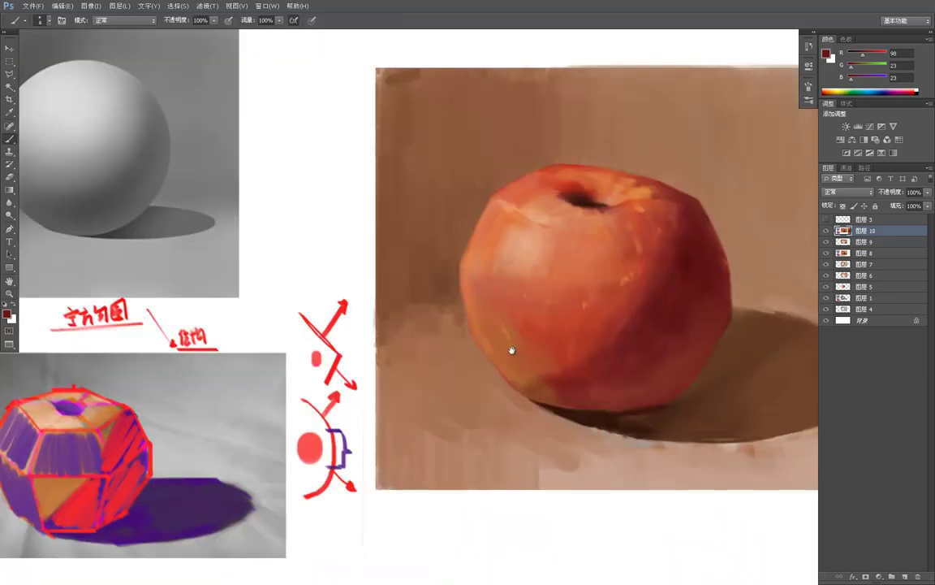
Blend sampled ochre-browns into the apple's lower light-side edge
drag(504, 354, 514, 360)
alt+click(542, 388)
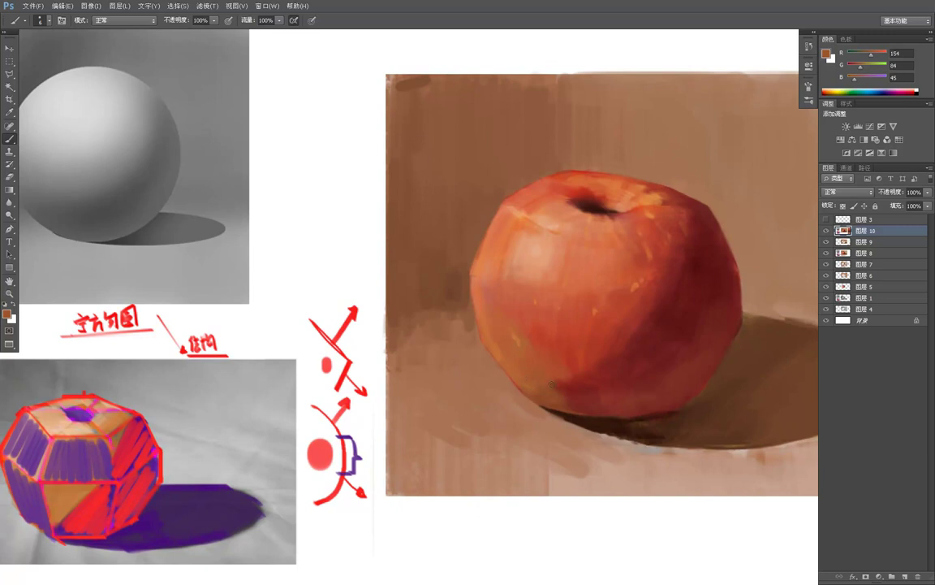
alt+click(548, 385)
alt+click(493, 349)
alt+click(512, 375)
Check how the apple's light-side edge reads in the whole painting
key(z)
alt+click(591, 318)
alt+click(593, 321)
alt+click(606, 339)
alt+click(616, 347)
alt+click(622, 355)
click(627, 358)
click(591, 337)
click(609, 345)
click(601, 336)
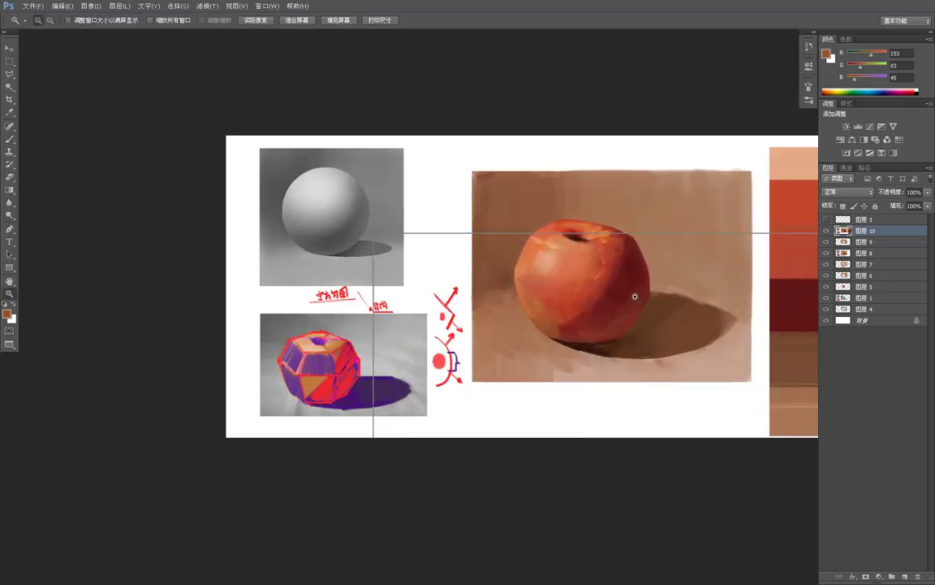
click(601, 337)
key(b)
Refine the apple's underside and the contact shadow beneath it with sampled dark browns and reds
drag(615, 335, 530, 413)
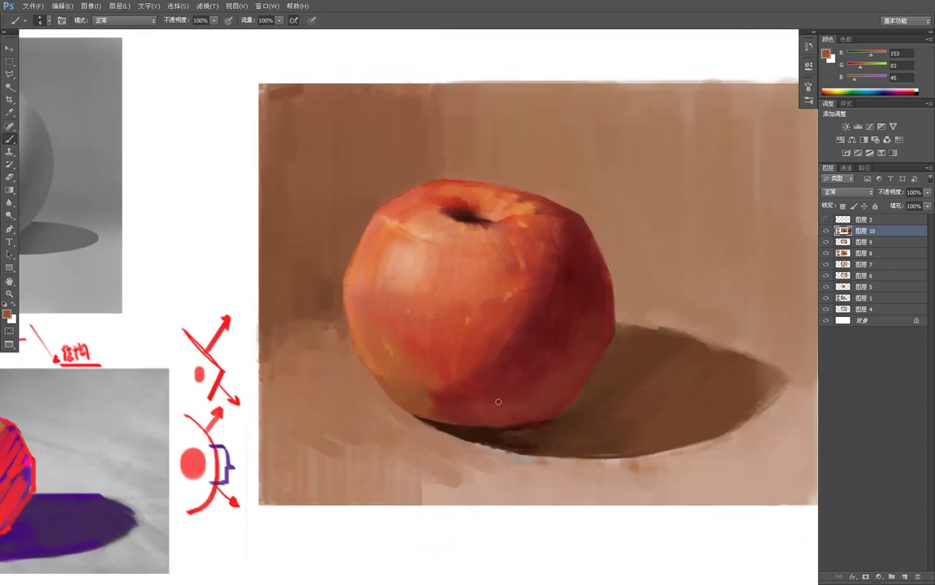
alt+click(545, 420)
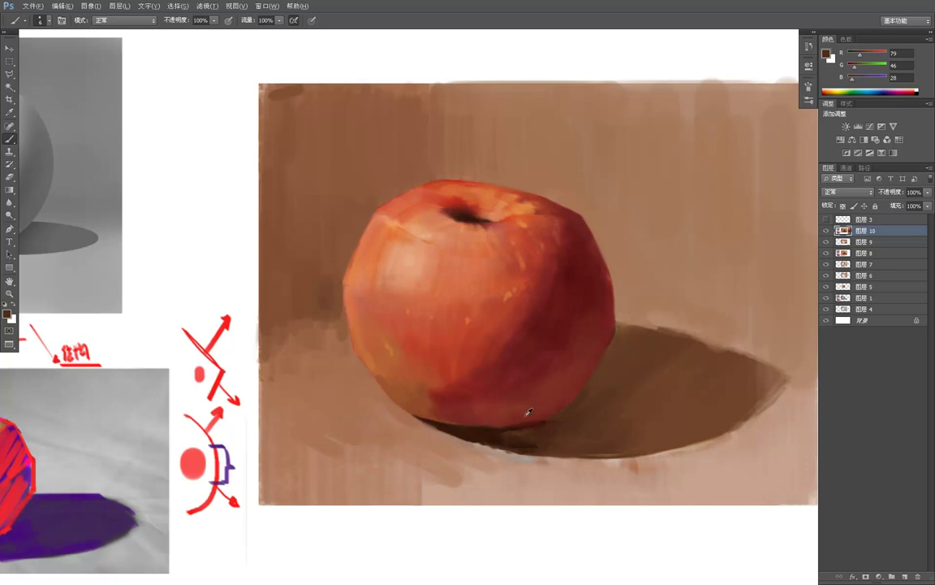
alt+click(529, 411)
alt+click(519, 416)
alt+click(511, 425)
alt+click(514, 428)
mouse_move(521, 430)
mouse_down()
mouse_move(533, 428)
mouse_move(538, 439)
mouse_move(520, 446)
mouse_up()
alt+click(540, 422)
drag(408, 339, 397, 311)
alt+click(515, 405)
alt+click(529, 401)
mouse_move(513, 406)
mouse_down()
mouse_move(538, 411)
mouse_move(502, 416)
mouse_up()
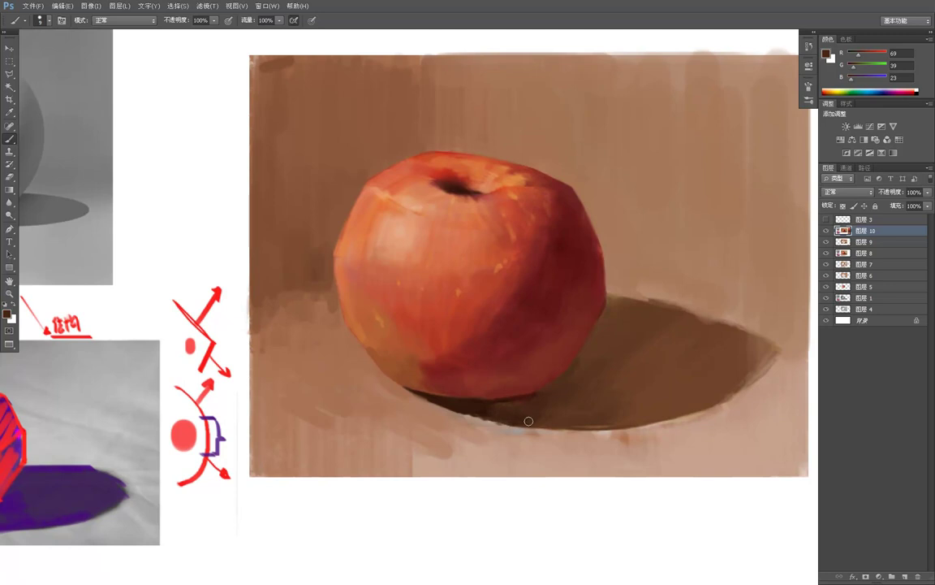
Try a few strokes of bright blue in the cast shadow beside the apple's shaded side
click(6, 313)
click(229, 174)
click(256, 215)
click(354, 163)
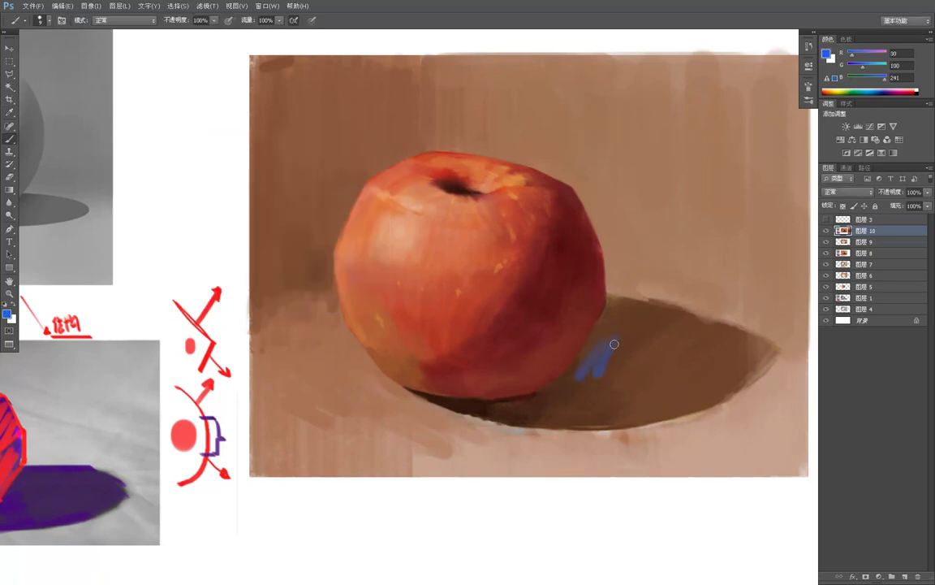
alt+click(594, 352)
alt+click(577, 368)
Shift the sampled shadow brown to olive brown (RGB 90, 65, 33) and glaze it over the cast shadow with a larger brush
alt+click(616, 354)
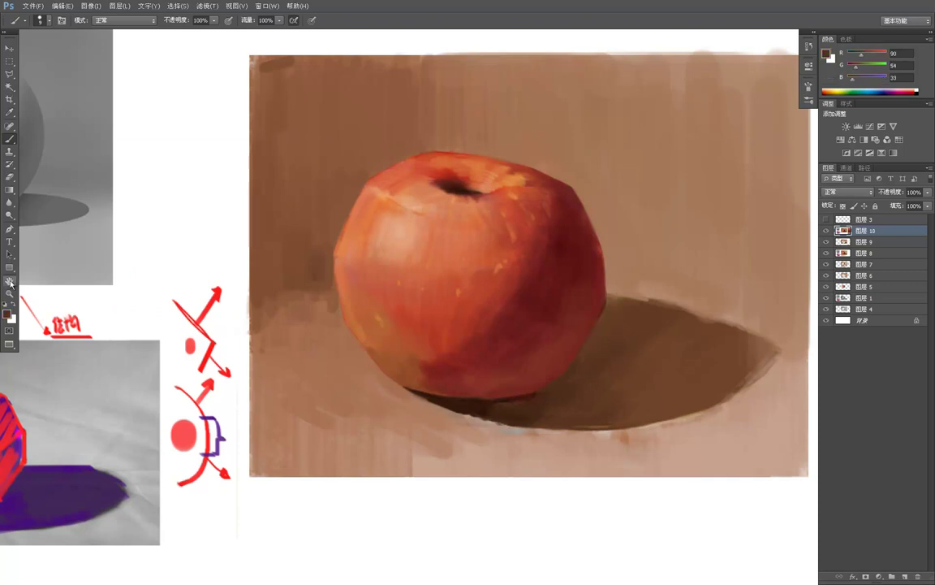
click(7, 313)
mouse_move(268, 286)
mouse_down()
mouse_move(268, 268)
mouse_move(268, 280)
mouse_up()
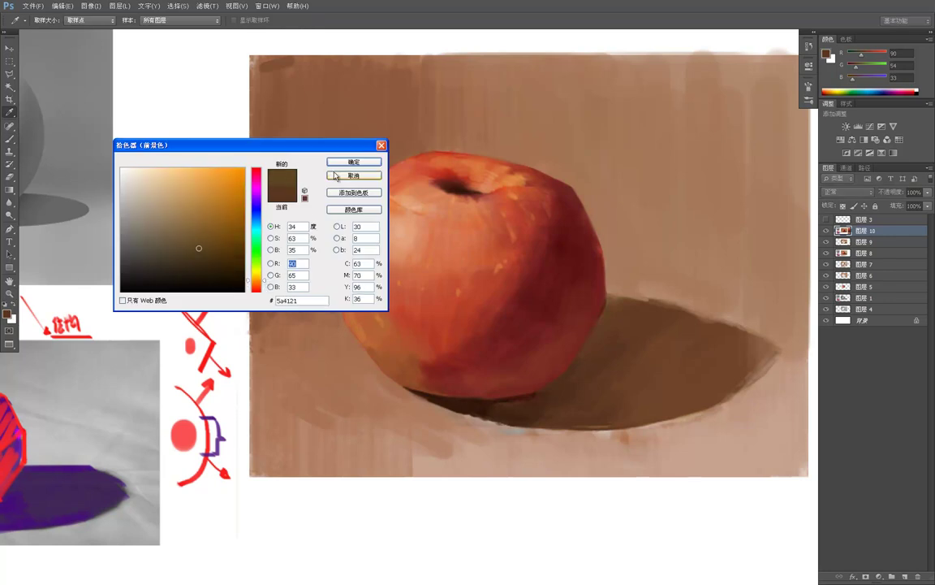
click(354, 162)
key(bracketright)
key(bracketright)
key(bracketright)
mouse_move(649, 347)
mouse_down()
mouse_move(628, 366)
mouse_move(640, 387)
mouse_move(724, 343)
mouse_move(720, 380)
mouse_up()
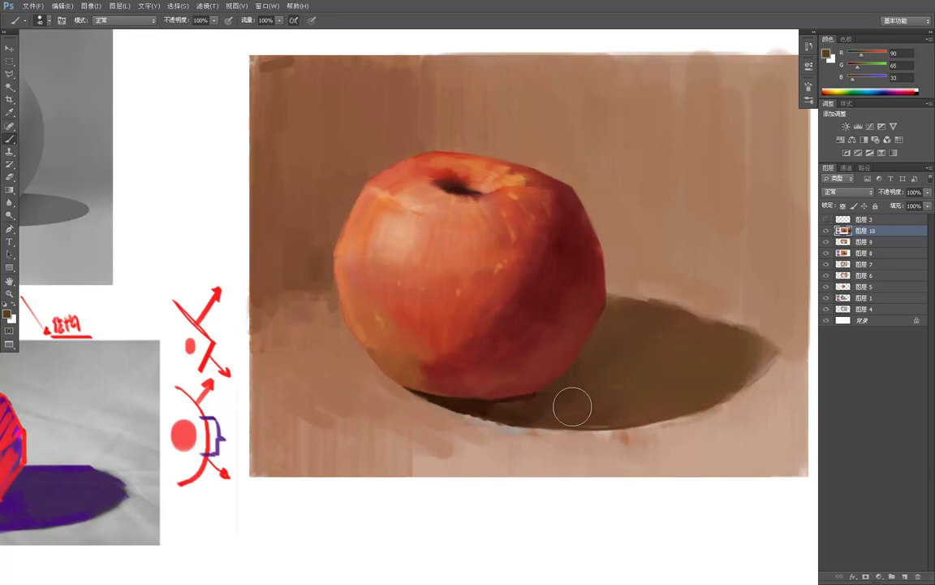
Deepen the cast shadow close to the apple's base with sampled dark browns and tidy the apple's underside edge
alt+click(570, 375)
key(p)
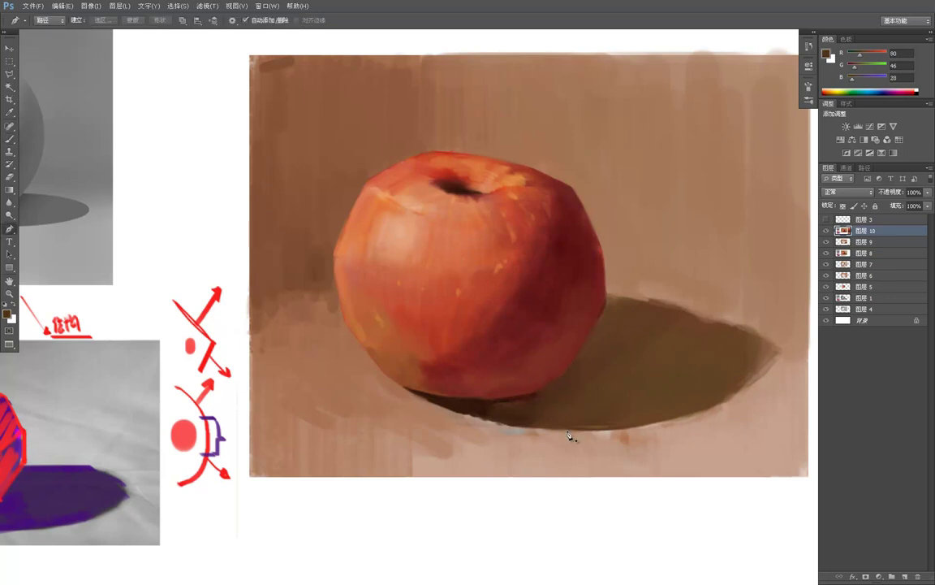
key(b)
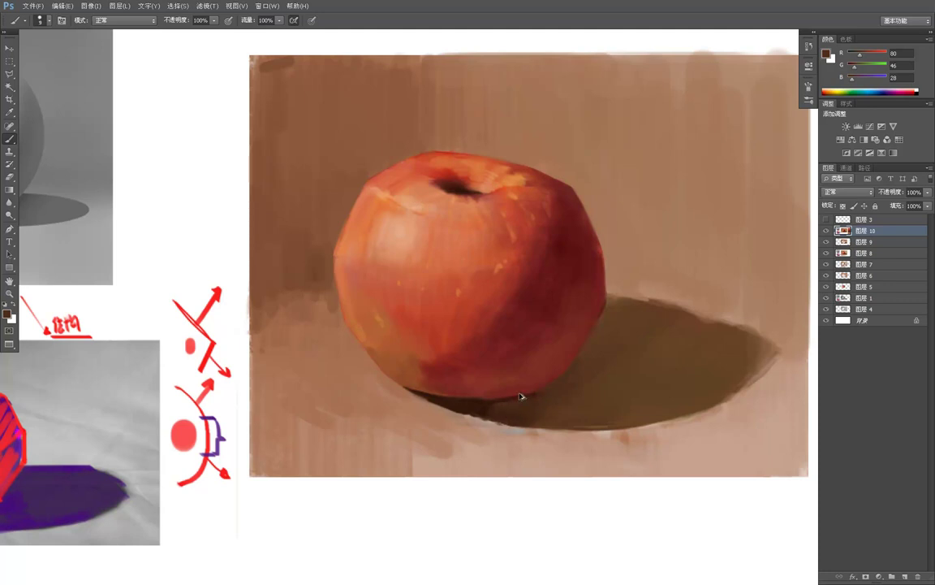
alt+click(532, 394)
alt+click(516, 417)
alt+click(566, 376)
drag(562, 378, 548, 390)
alt+click(478, 402)
Clean the cast shadow's front edge with sampled light table colours and check it in the whole painting
alt+click(487, 437)
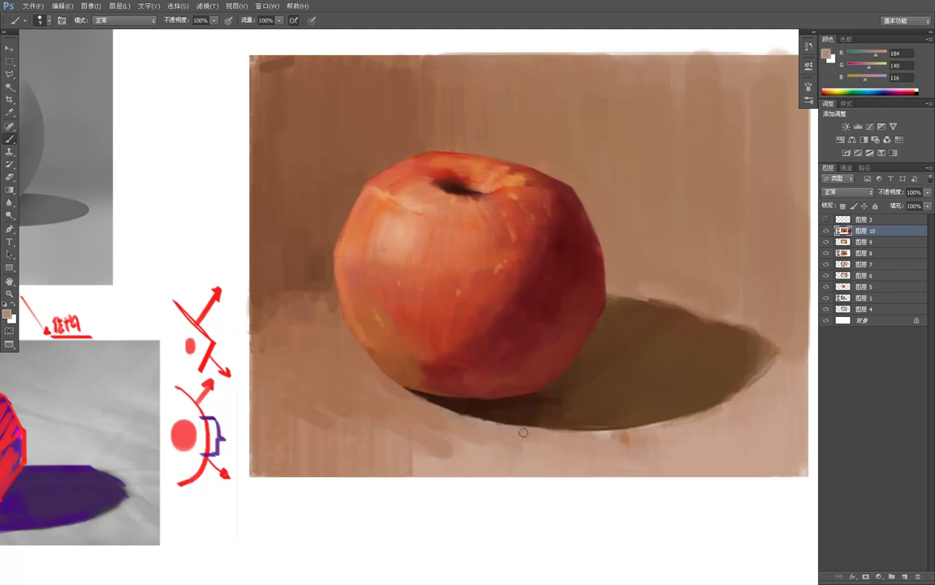
alt+click(663, 434)
alt+click(681, 440)
mouse_move(643, 442)
mouse_down()
mouse_move(678, 434)
mouse_move(637, 431)
mouse_up()
key(z)
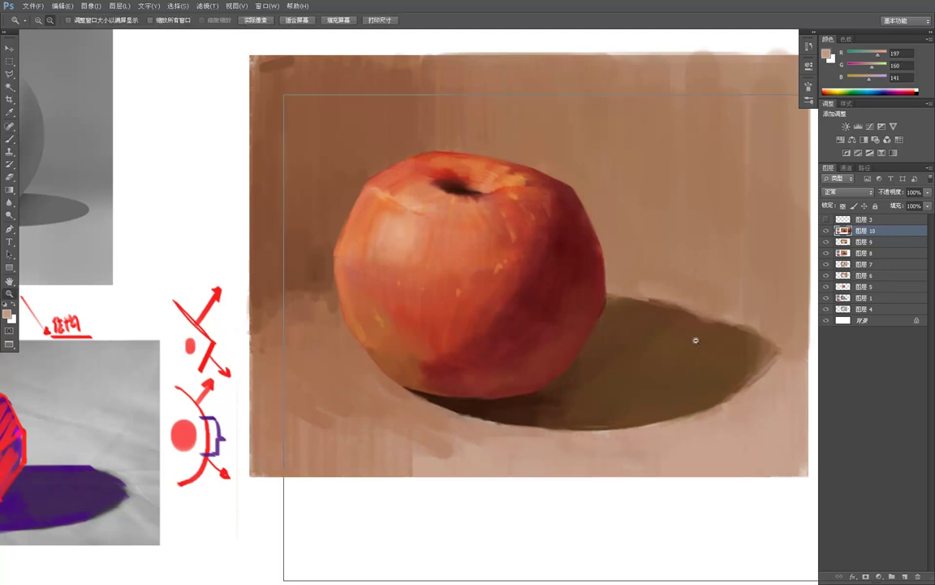
alt+click(694, 338)
alt+click(710, 341)
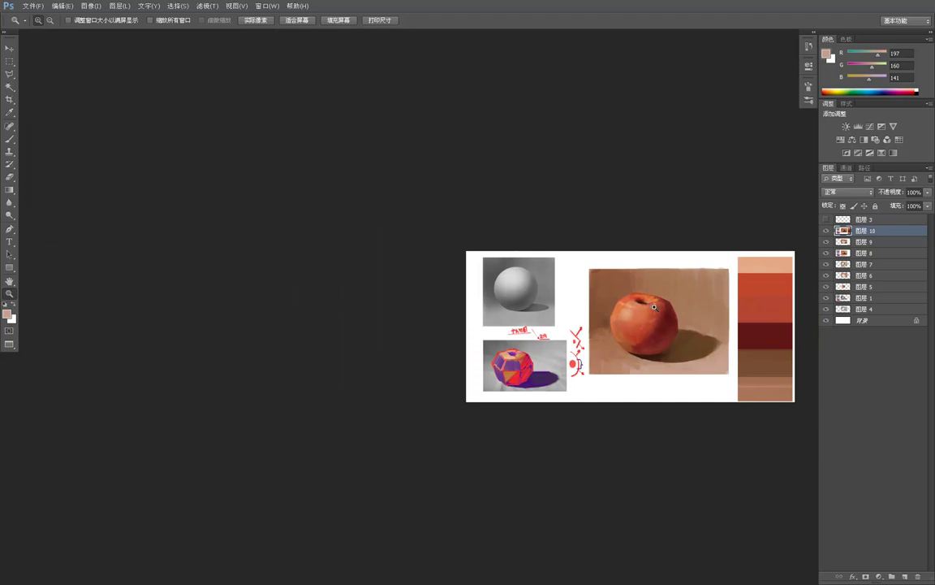
scroll(651, 308, up, 5)
key(b)
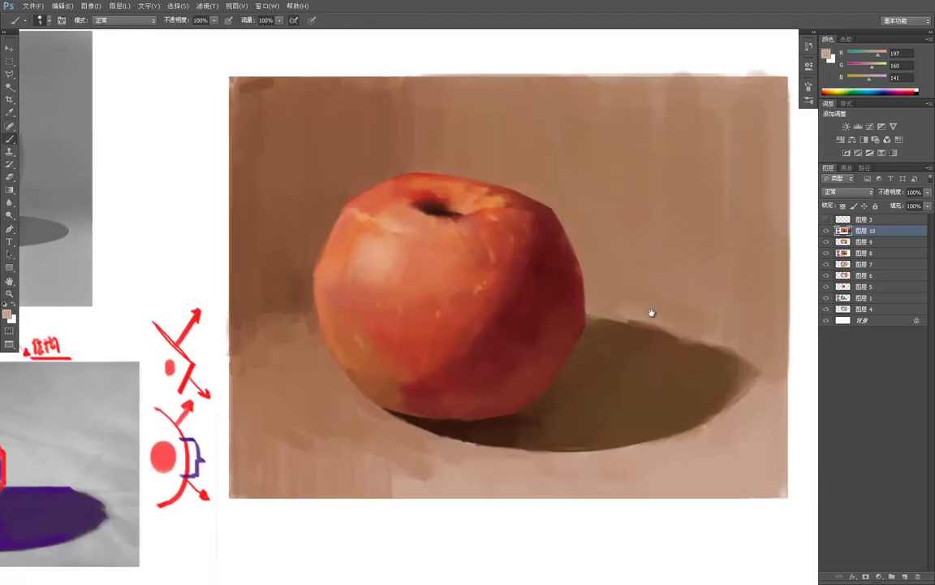
Even out the cast shadow's front area with sampled shadow browns and check the overall balance
alt+click(587, 380)
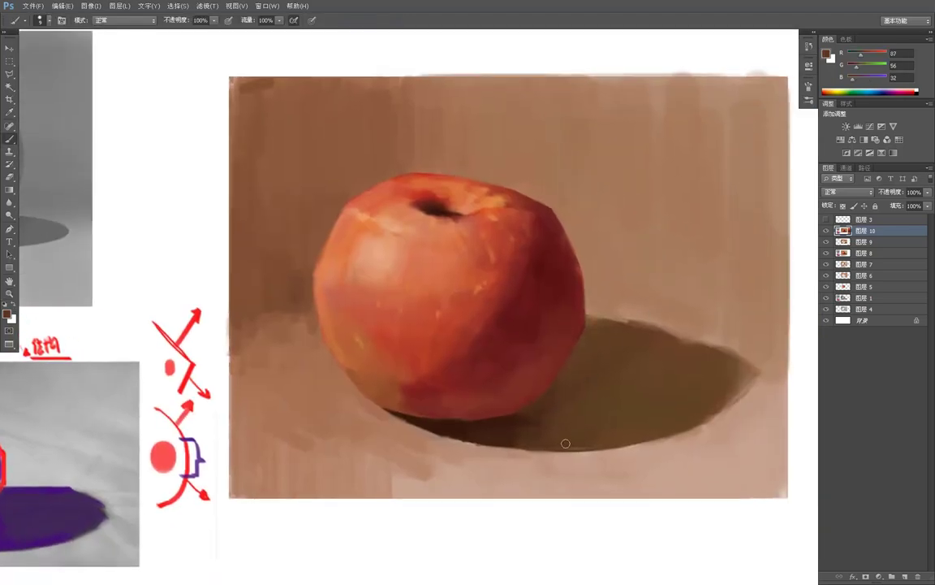
alt+click(602, 402)
alt+click(591, 426)
key(z)
alt+click(662, 382)
alt+click(673, 322)
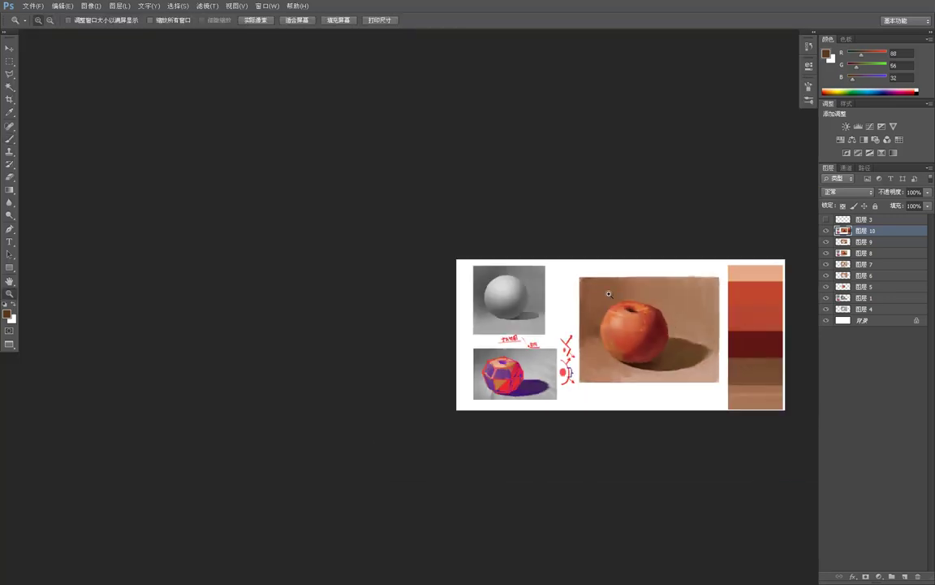
click(662, 331)
click(641, 340)
Add a small orange fleck beside the apple's dimple and lighten the upper light-side rim with sampled pale orange
key(b)
alt+click(602, 408)
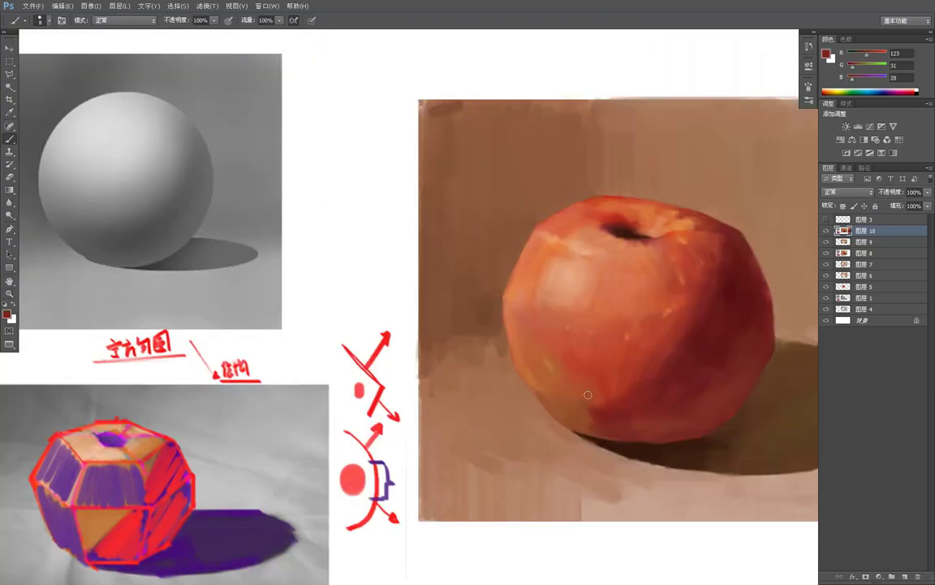
alt+click(649, 210)
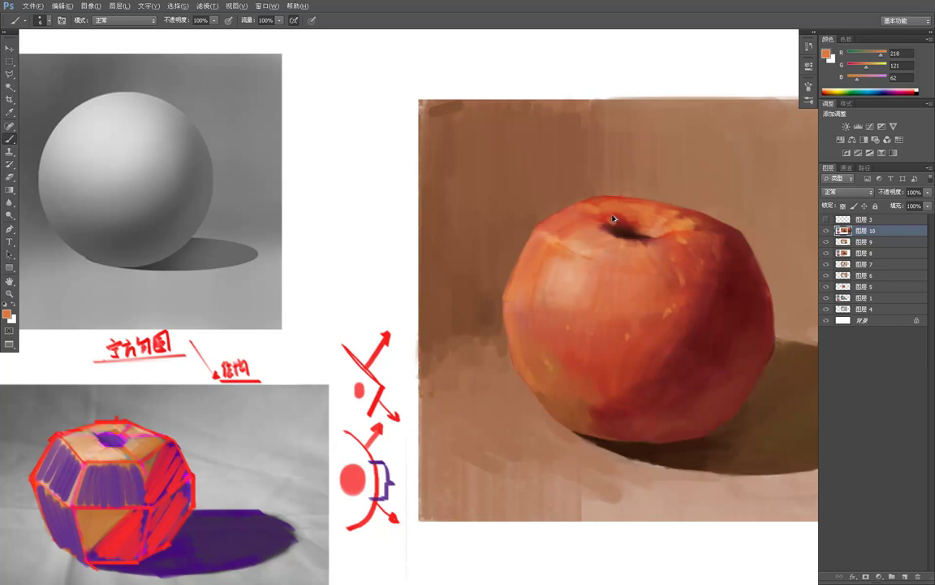
drag(609, 220, 617, 224)
alt+click(553, 238)
alt+click(553, 239)
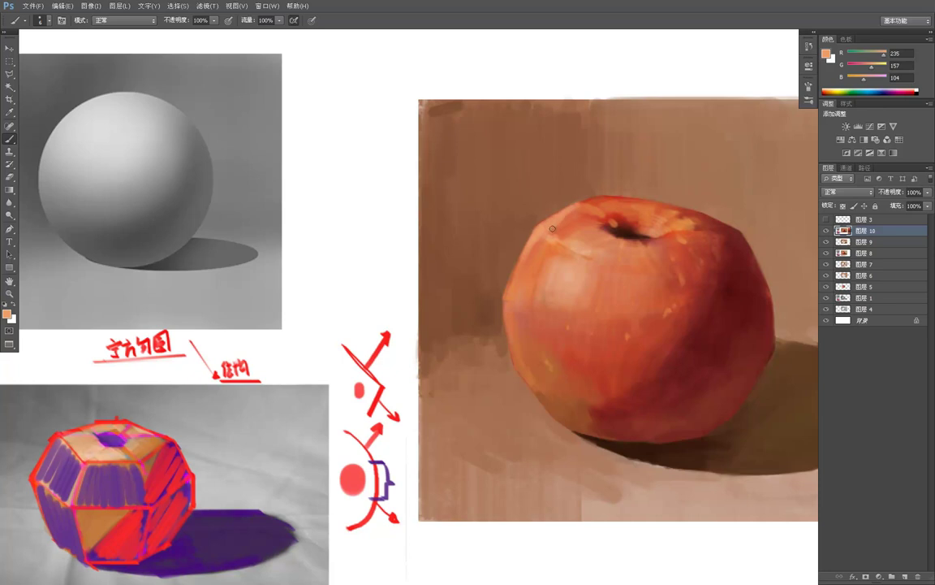
key(z)
alt+click(617, 193)
alt+click(612, 194)
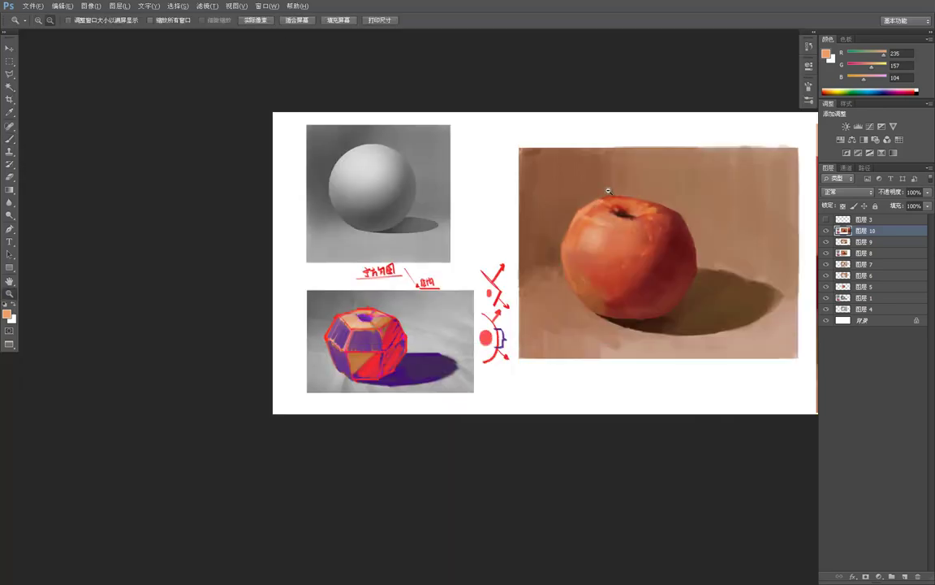
alt+click(609, 193)
alt+click(614, 184)
click(605, 184)
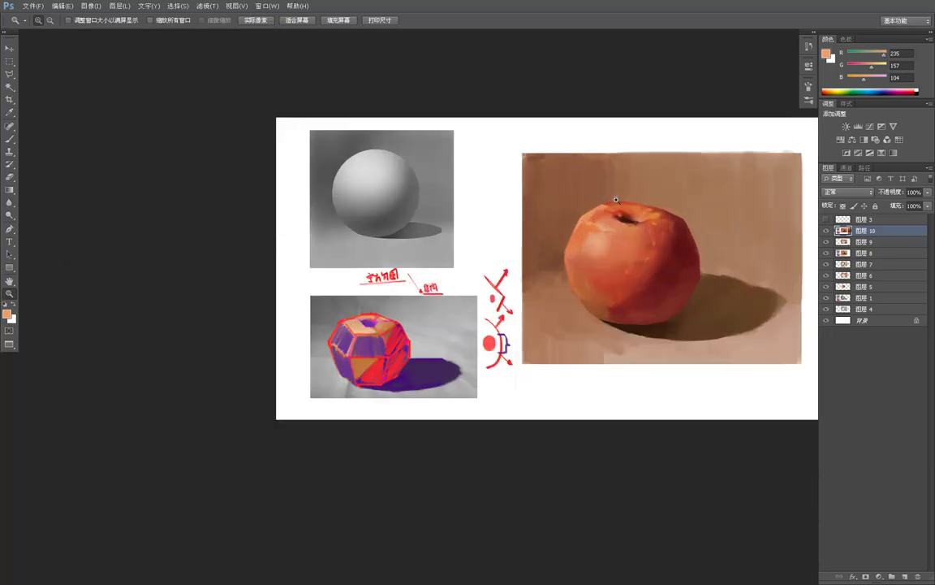
Refine the apple's upper light-side contour with fine strokes of sampled orange and check the silhouette at full view
key(b)
alt+click(574, 247)
mouse_move(527, 297)
mouse_down()
mouse_move(522, 307)
mouse_move(524, 298)
mouse_up()
drag(546, 264, 527, 291)
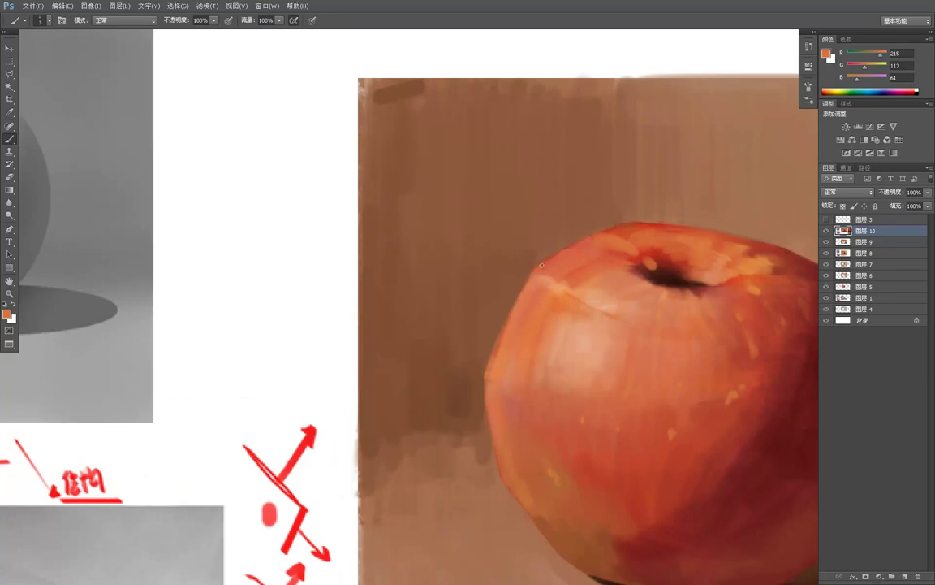
alt+click(548, 280)
key(z)
alt+click(630, 219)
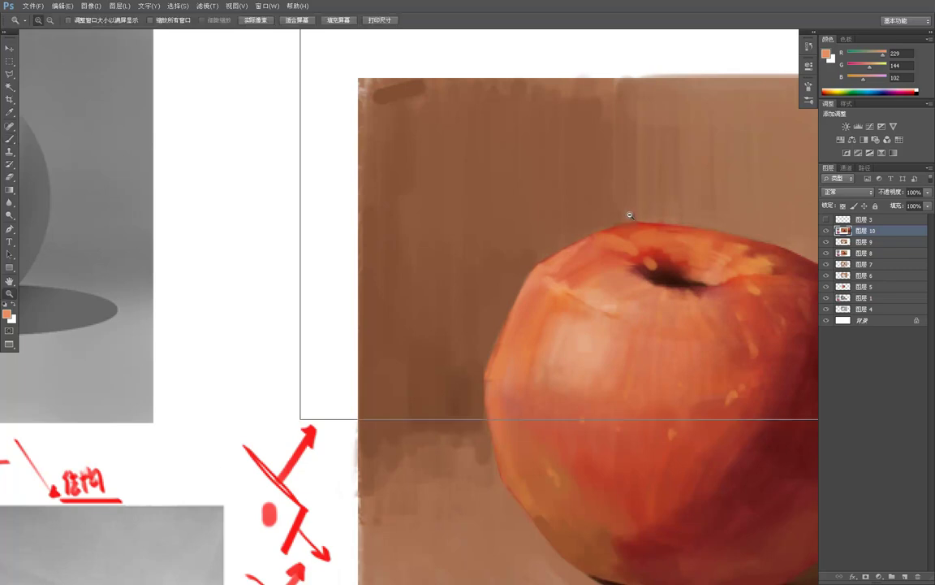
alt+click(630, 218)
alt+click(629, 208)
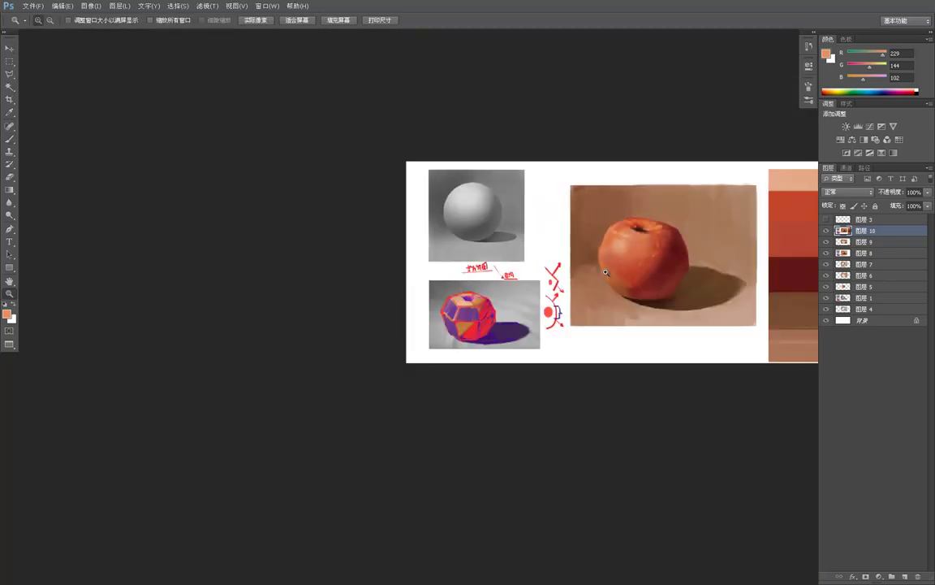
click(638, 267)
click(626, 284)
click(623, 285)
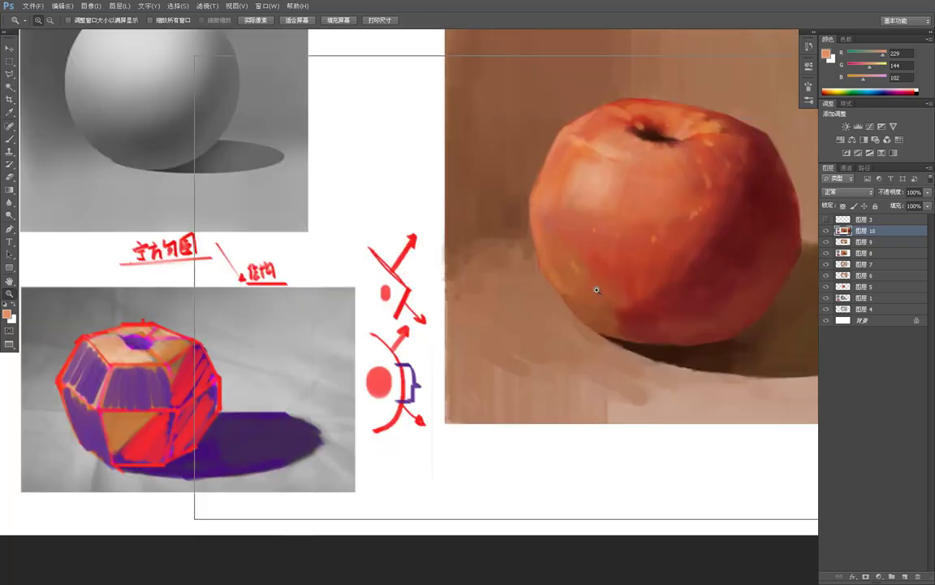
Extend the darker background down beside the apple's light-side edge with sampled browns and check the whole composition
key(b)
alt+click(484, 235)
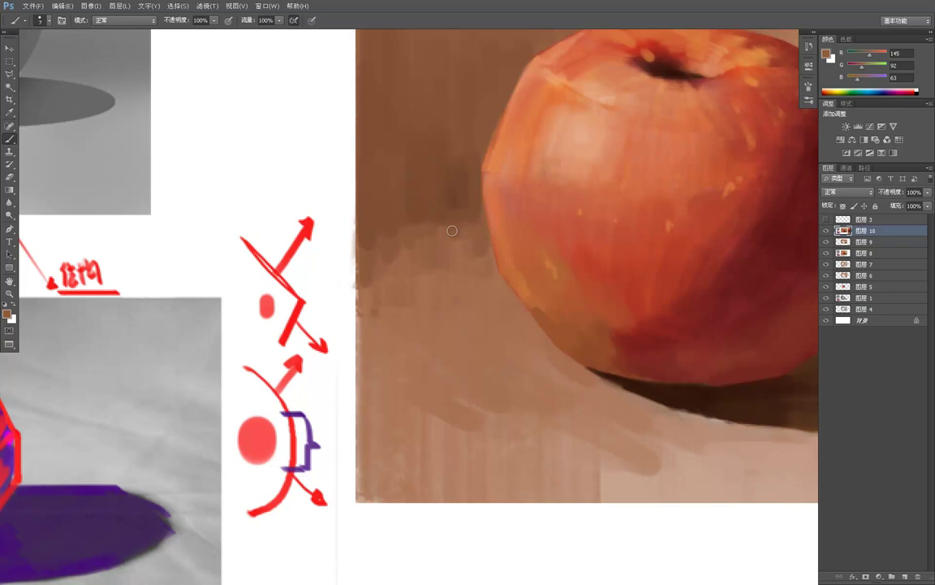
alt+click(466, 200)
drag(473, 230, 492, 270)
alt+click(475, 187)
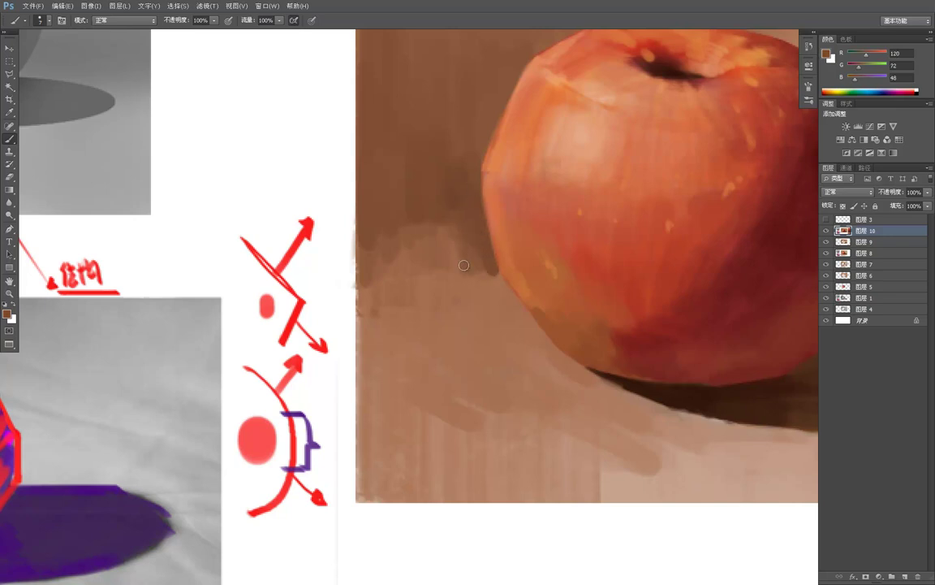
key(z)
alt+click(490, 184)
alt+click(490, 183)
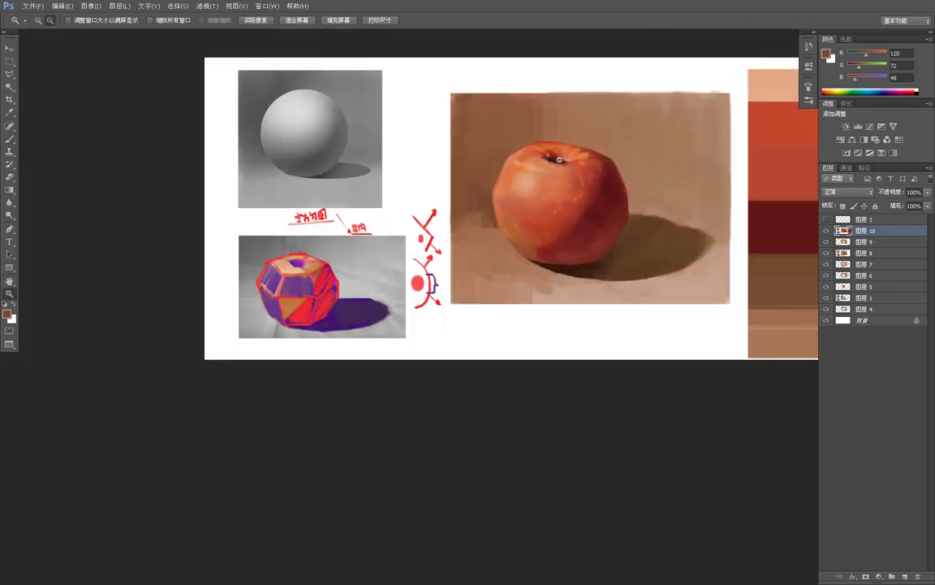
alt+click(519, 193)
click(529, 199)
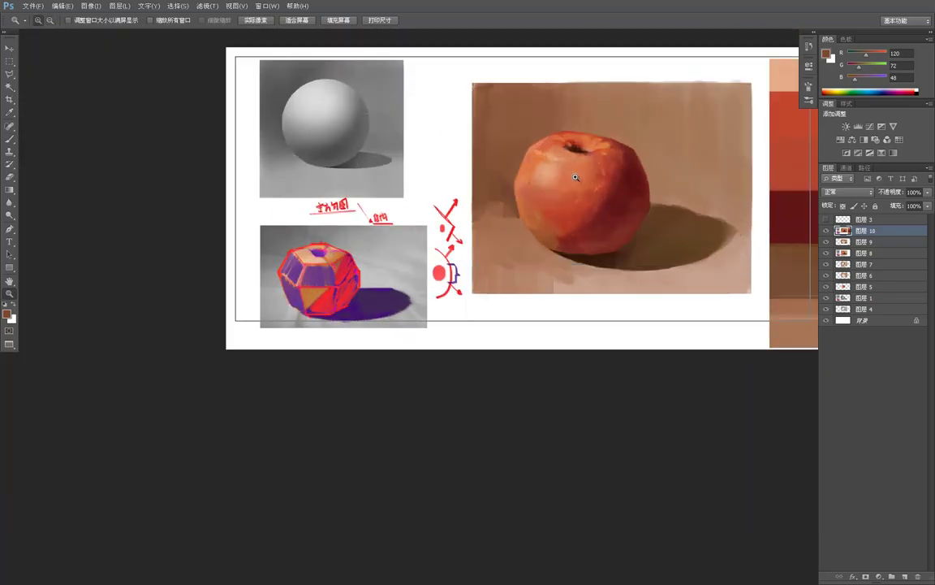
Mix a dark olive brown, RGB 112, 81, 21, from the tone sampled at the apple's lower light-side edge
click(526, 193)
click(526, 193)
drag(574, 224, 474, 271)
key(b)
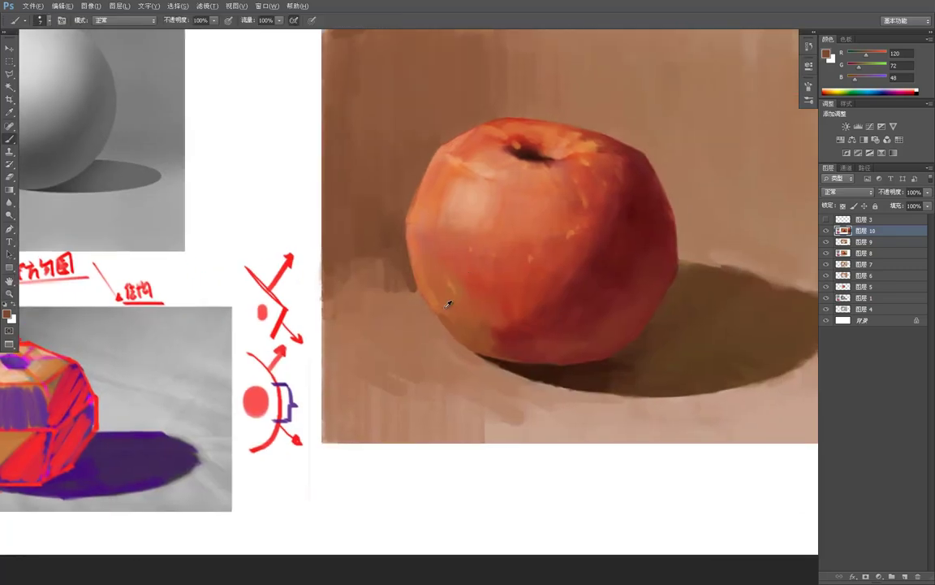
alt+click(437, 298)
alt+click(443, 318)
click(7, 312)
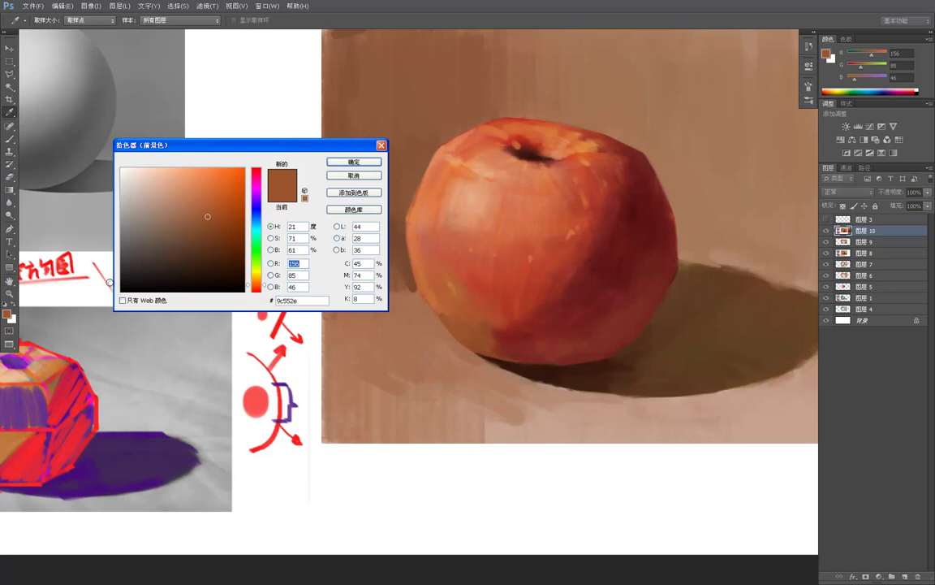
drag(265, 285, 264, 282)
click(222, 238)
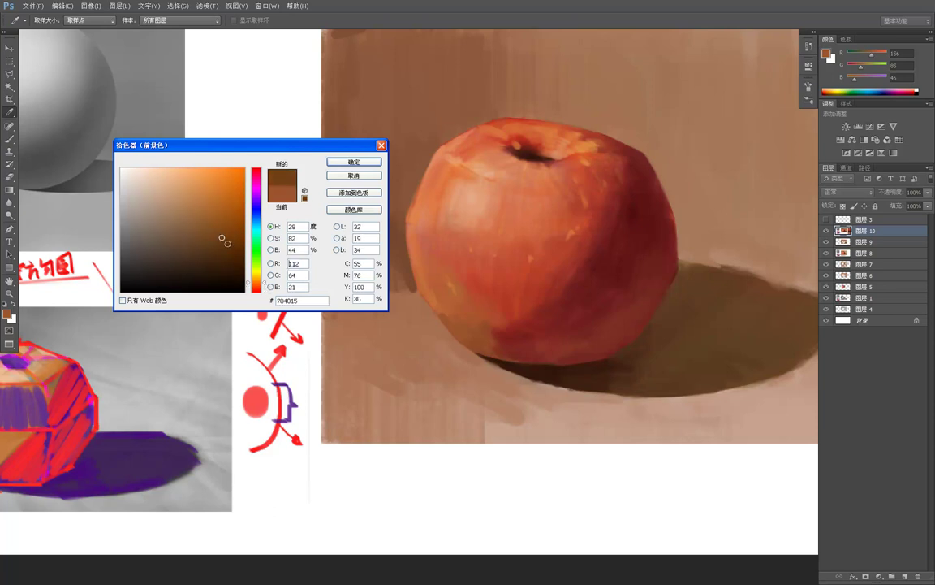
click(256, 279)
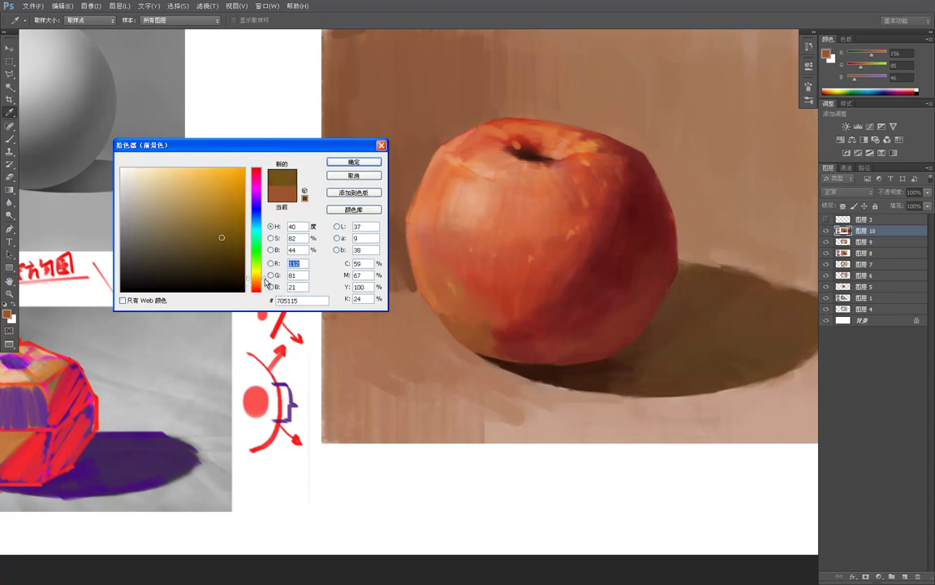
click(329, 161)
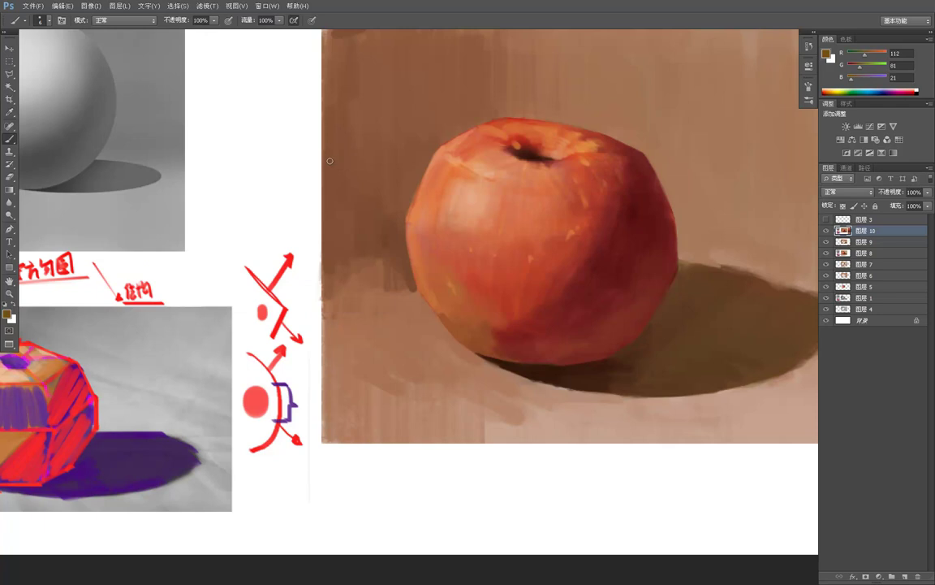
Blend sampled brown into the olive patch on the apple's lower light side and check the whole painting
alt+click(472, 330)
key(z)
alt+click(459, 272)
alt+click(460, 272)
alt+click(459, 272)
click(471, 289)
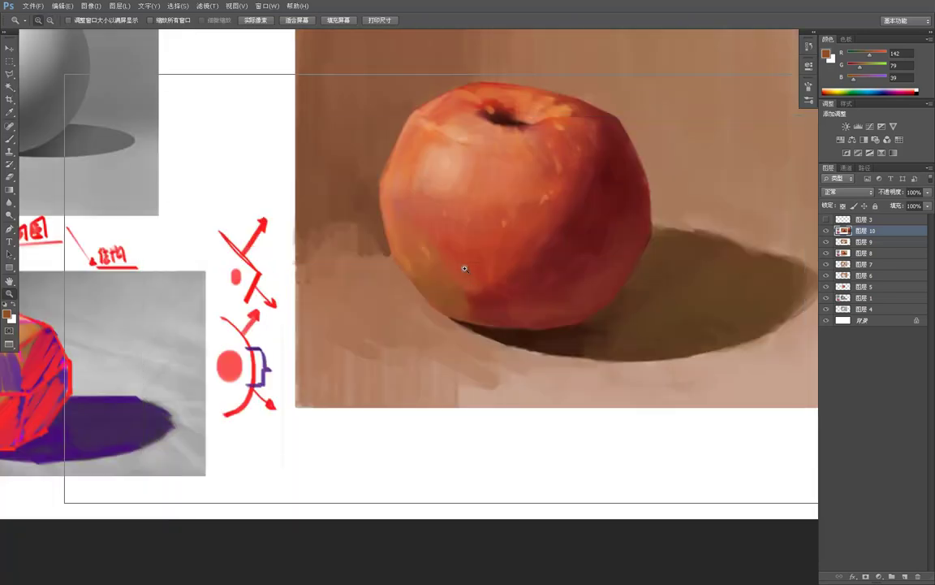
Soften the transition at the apple's lower front with sampled dark and mid reds, then check it at full view
key(b)
alt+click(480, 301)
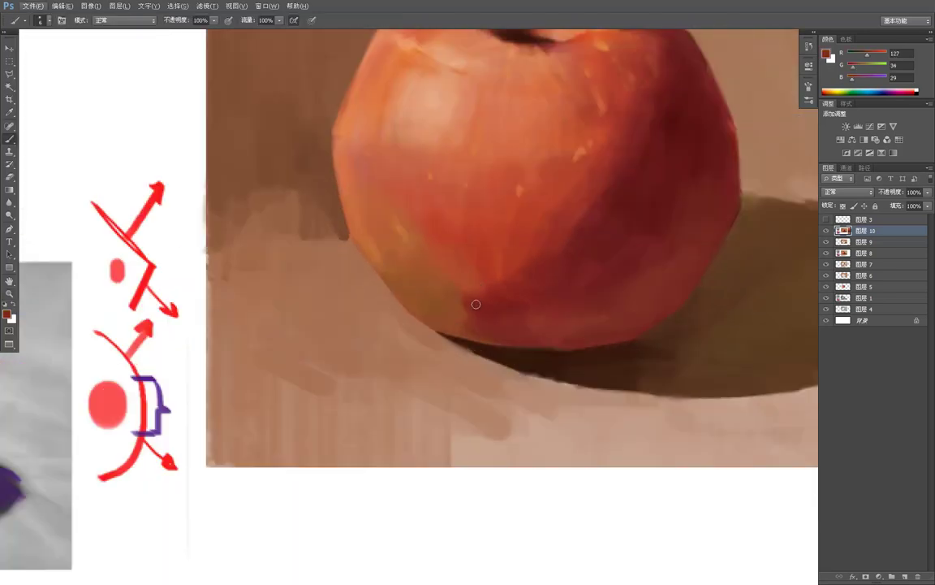
mouse_move(473, 298)
mouse_down()
mouse_move(503, 289)
mouse_move(512, 265)
mouse_up()
alt+click(489, 258)
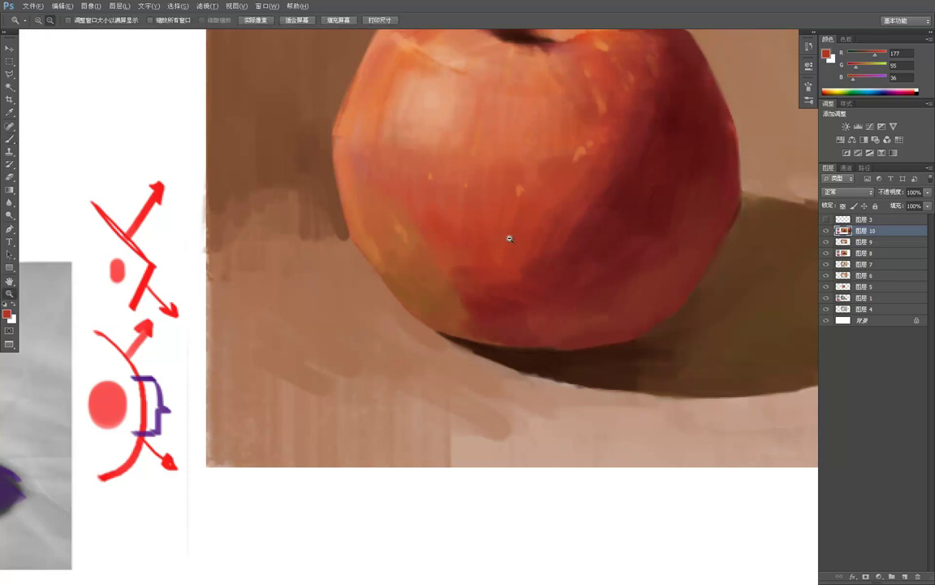
key(z)
alt+click(503, 236)
alt+click(545, 233)
alt+click(545, 233)
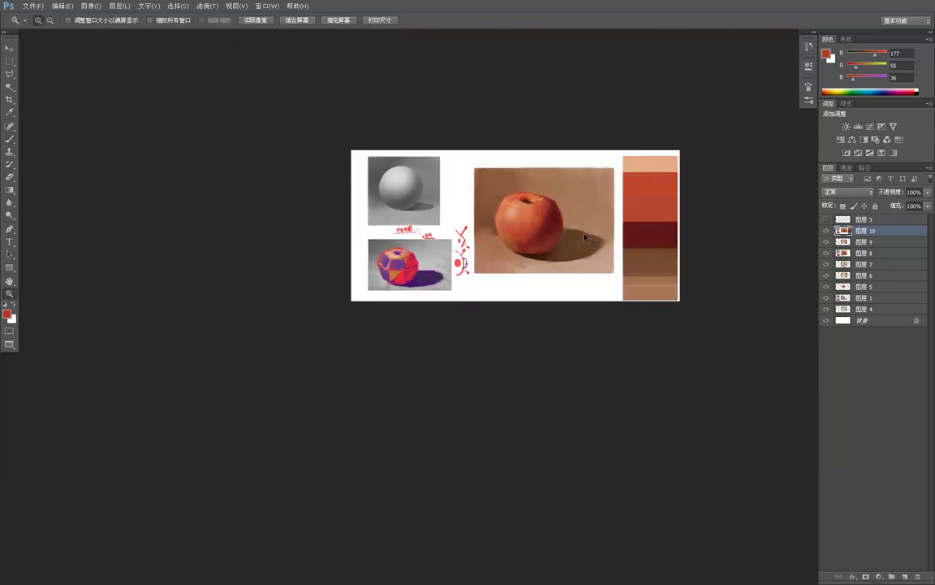
Add a small orange fleck near the apple's shadow boundary and refine the shadow side with sampled dark reds
drag(531, 226, 532, 227)
key(b)
alt+click(545, 167)
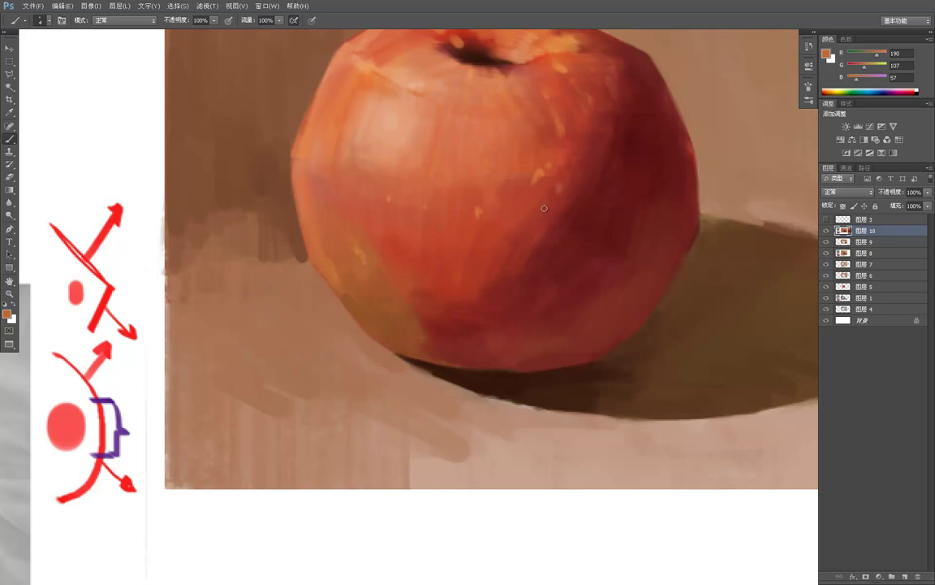
alt+click(584, 195)
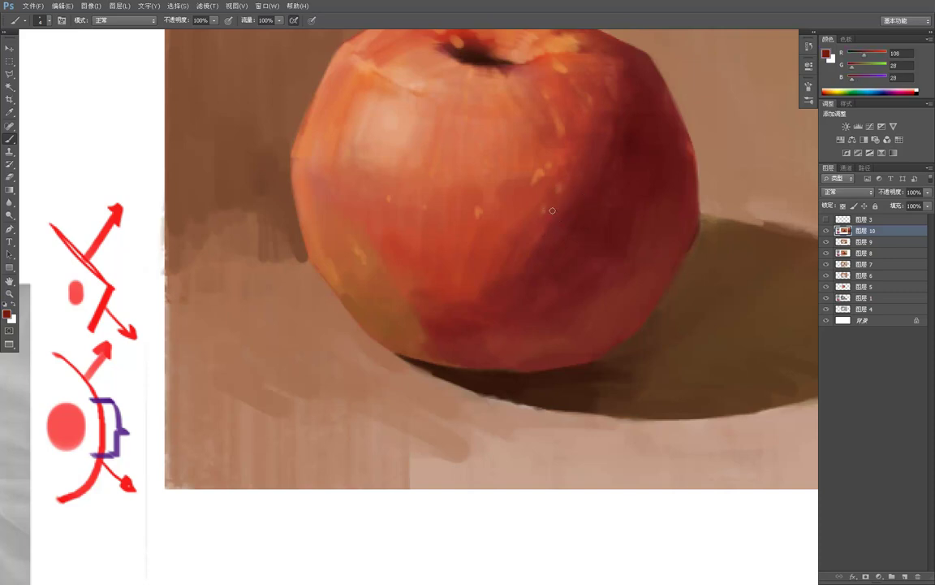
alt+click(629, 143)
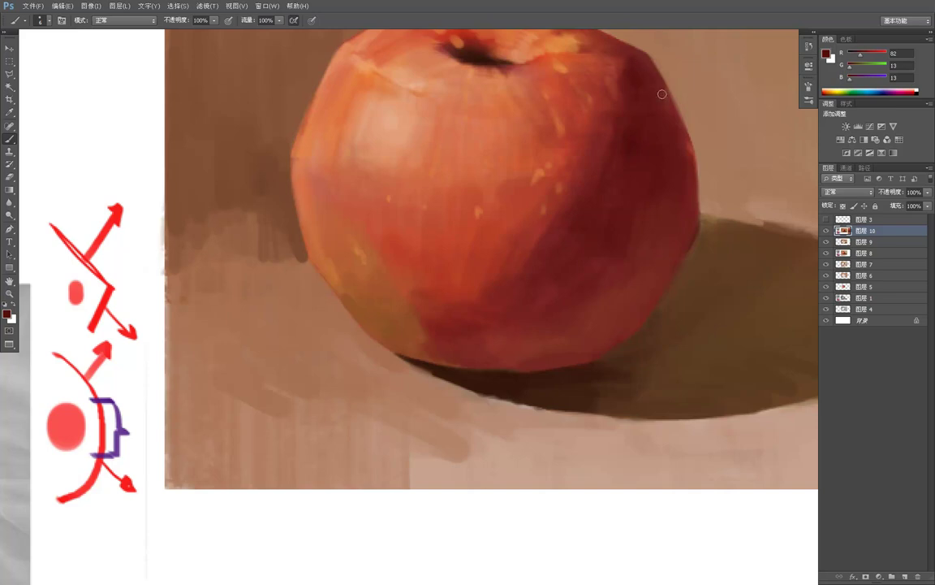
key(z)
ctrl+alt+click(633, 60)
ctrl+alt+click(633, 59)
ctrl+alt+click(634, 60)
drag(626, 57, 601, 223)
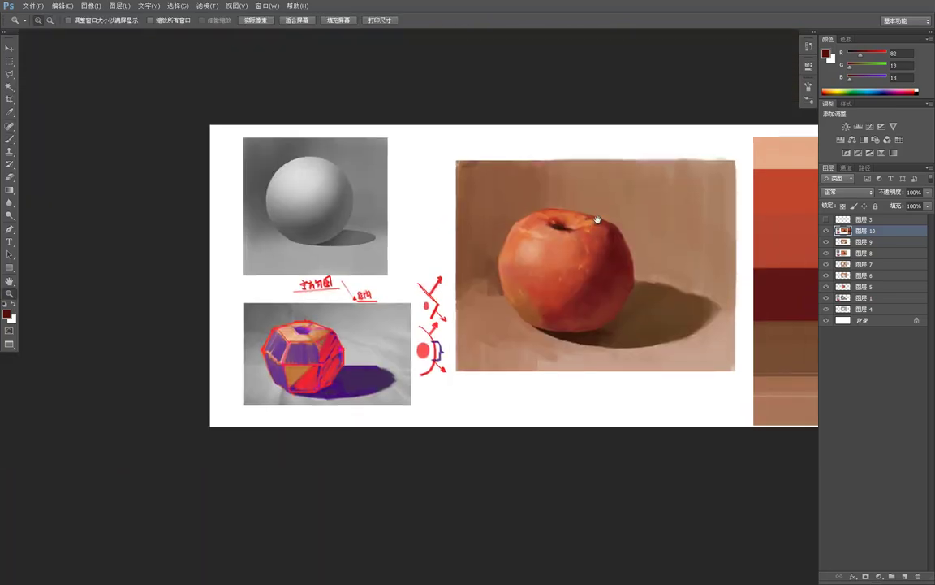
Touch up the apple's upper shadow-side shoulder with sampled dark red and check the silhouette at full view
ctrl+click(612, 225)
ctrl+click(612, 224)
key(b)
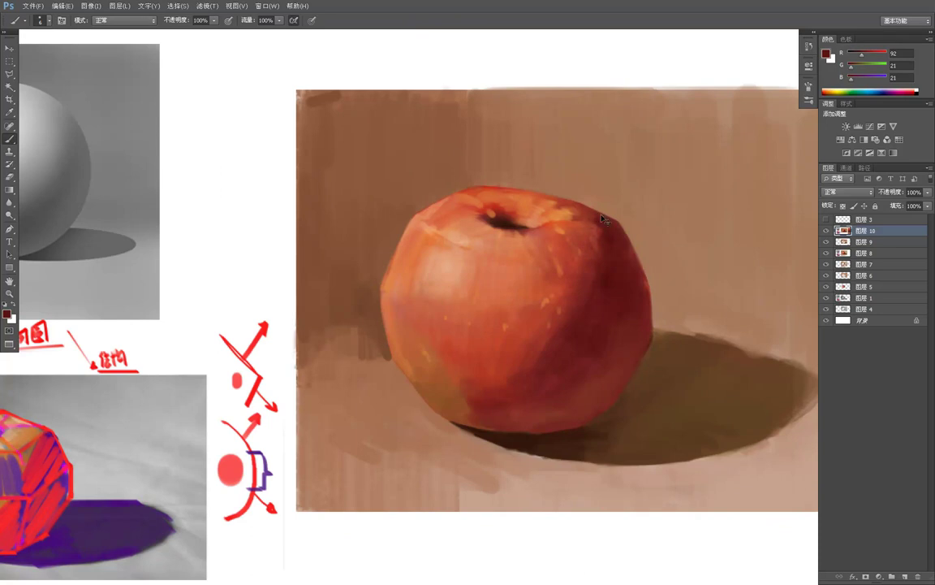
alt+click(609, 232)
key(z)
alt+click(622, 195)
alt+click(624, 193)
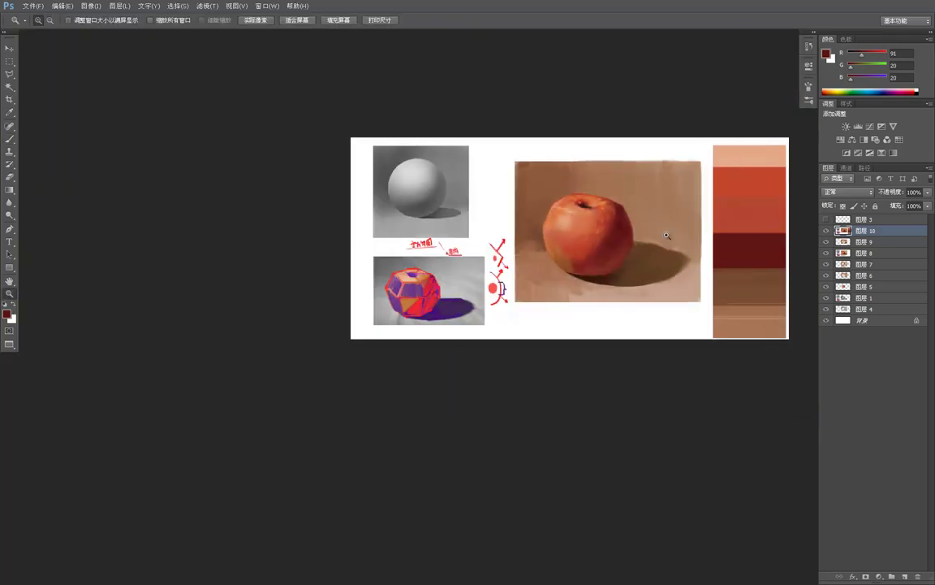
Refine the apple's upper shadow-side contour with sampled dark red and background brown
click(626, 186)
click(626, 186)
click(626, 186)
key(b)
alt+click(599, 278)
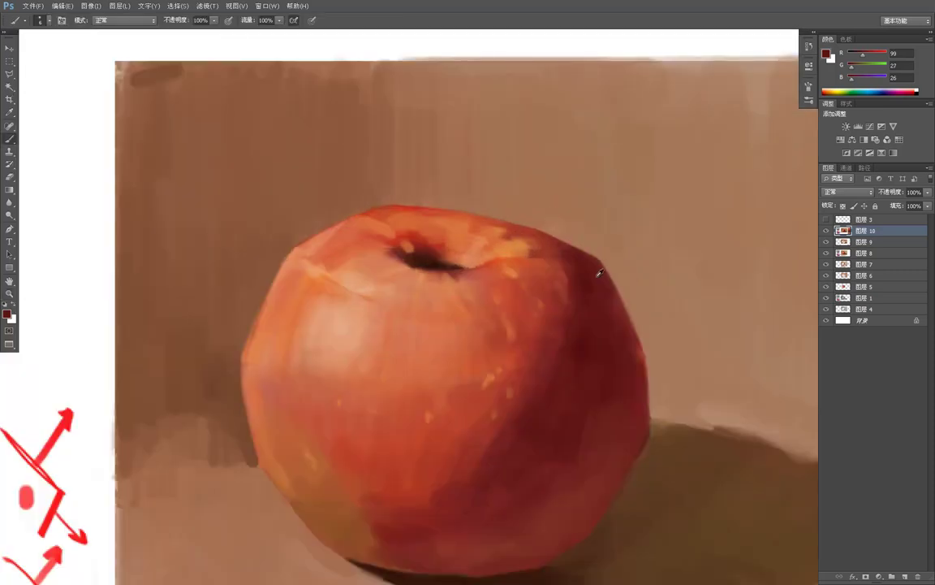
alt+click(585, 244)
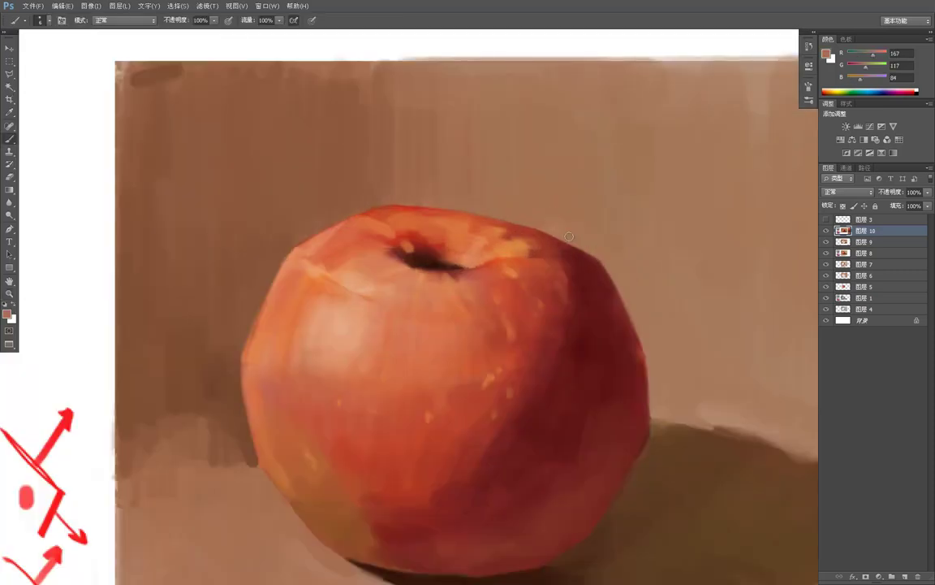
key(z)
alt+click(615, 236)
Extend fine sampled-orange strokes from the dimple's rim across the shadow-side shoulder and check the full composition
ctrl+click(621, 238)
ctrl+click(621, 239)
ctrl+click(622, 240)
alt+click(512, 260)
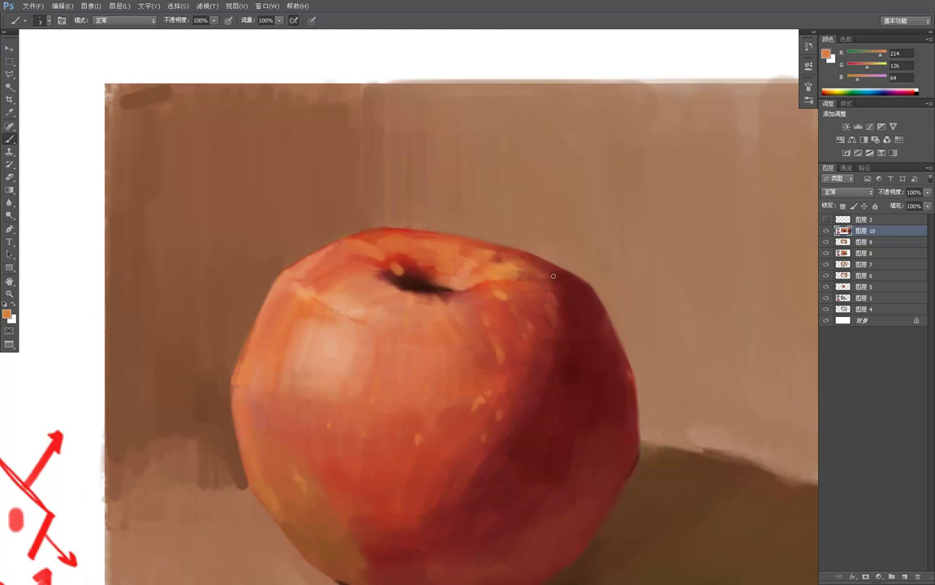
drag(544, 275, 586, 291)
key(z)
alt+click(576, 232)
alt+click(550, 204)
alt+click(550, 205)
alt+click(550, 205)
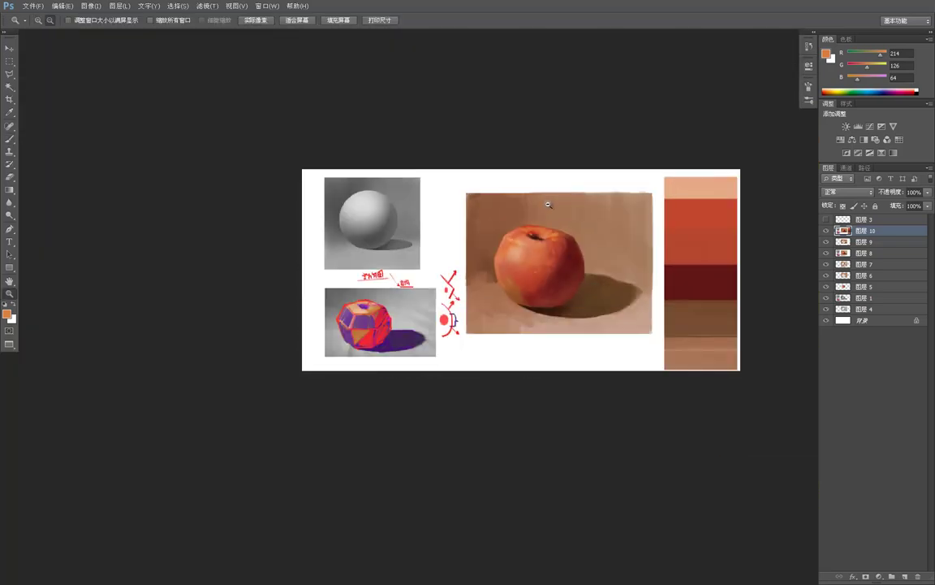
Work sampled dark red into the orange strokes on the shadow-side shoulder and review the result at full view
click(591, 235)
click(578, 232)
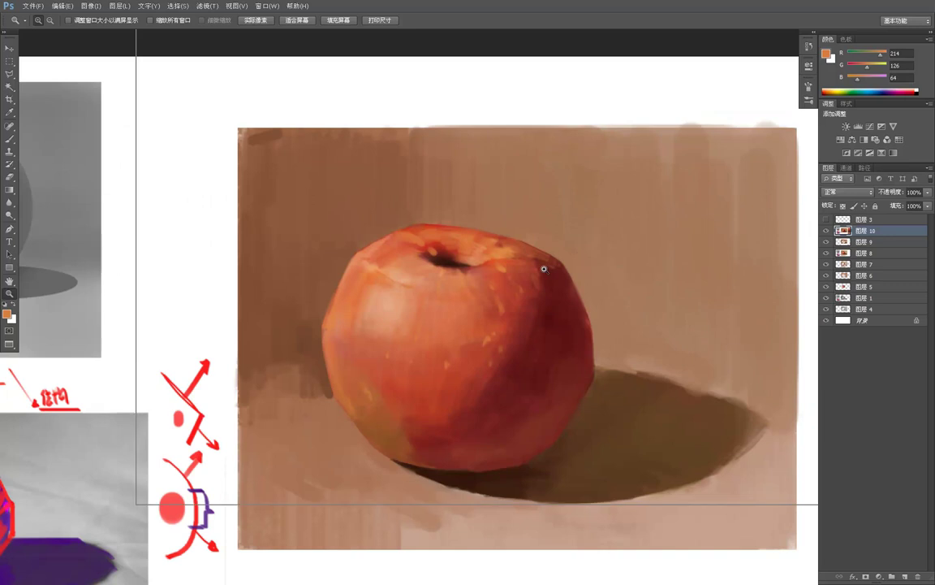
click(540, 267)
key(b)
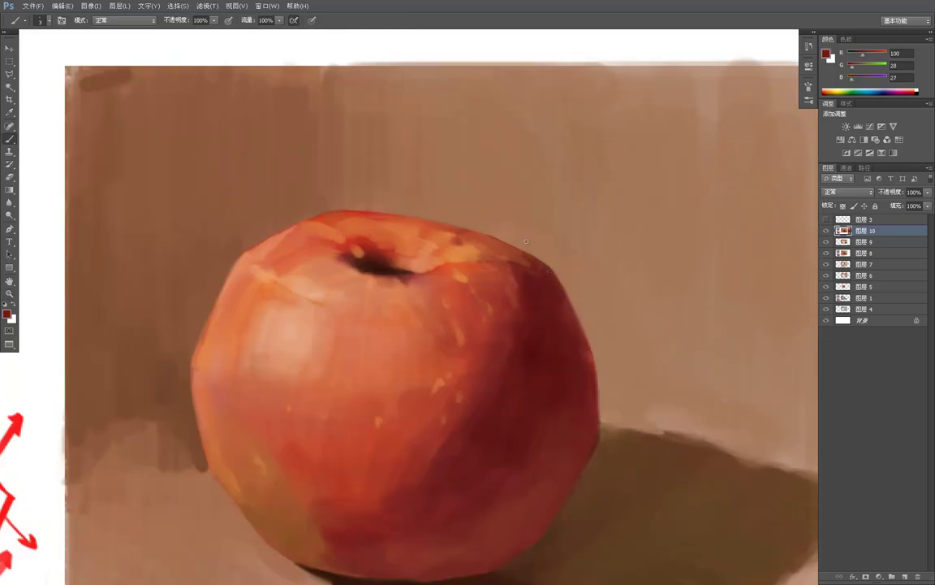
key(z)
alt+click(520, 240)
alt+click(520, 231)
alt+click(519, 223)
alt+click(518, 217)
alt+click(517, 212)
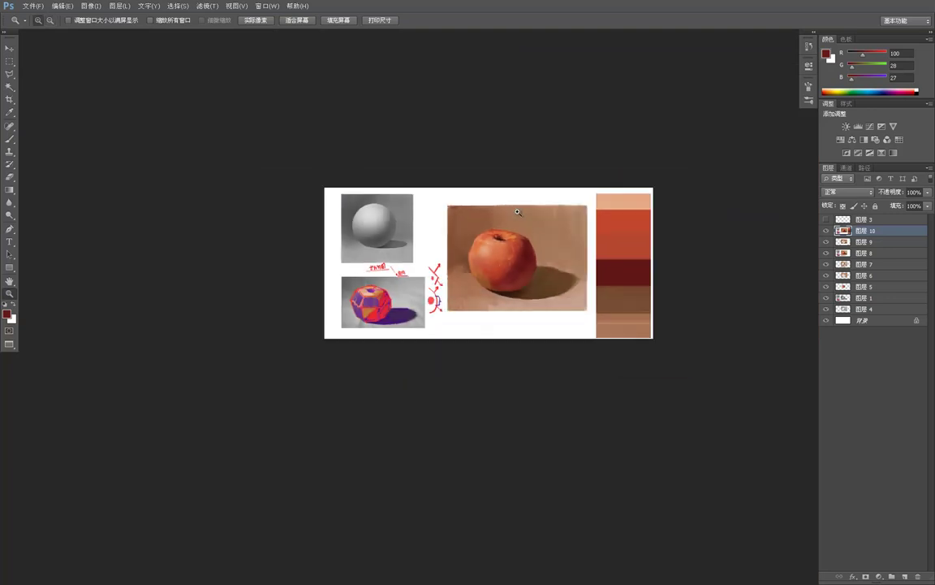
Refine the rim of the apple's dimple with small strokes of sampled dark brown
click(512, 216)
click(507, 221)
click(503, 226)
click(502, 230)
click(502, 230)
key(b)
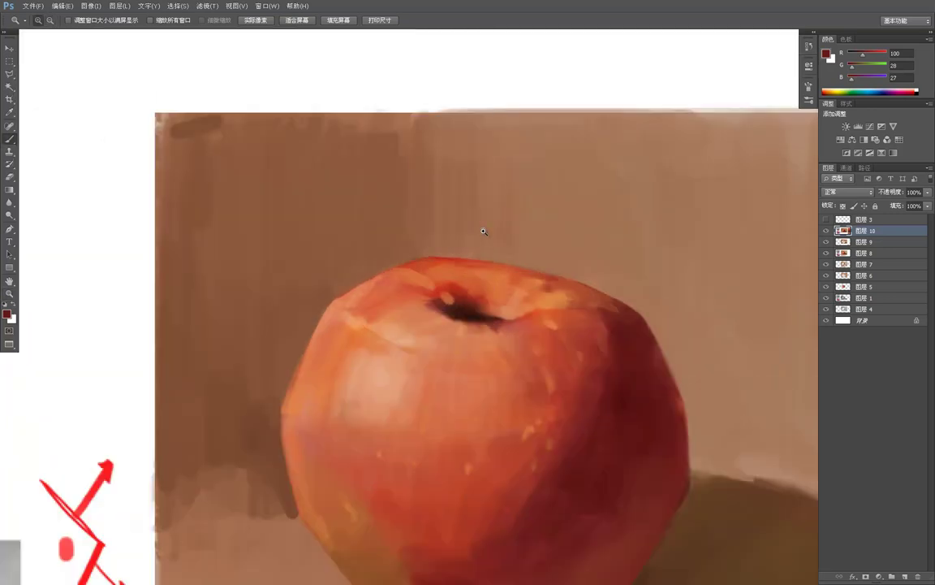
alt+click(462, 306)
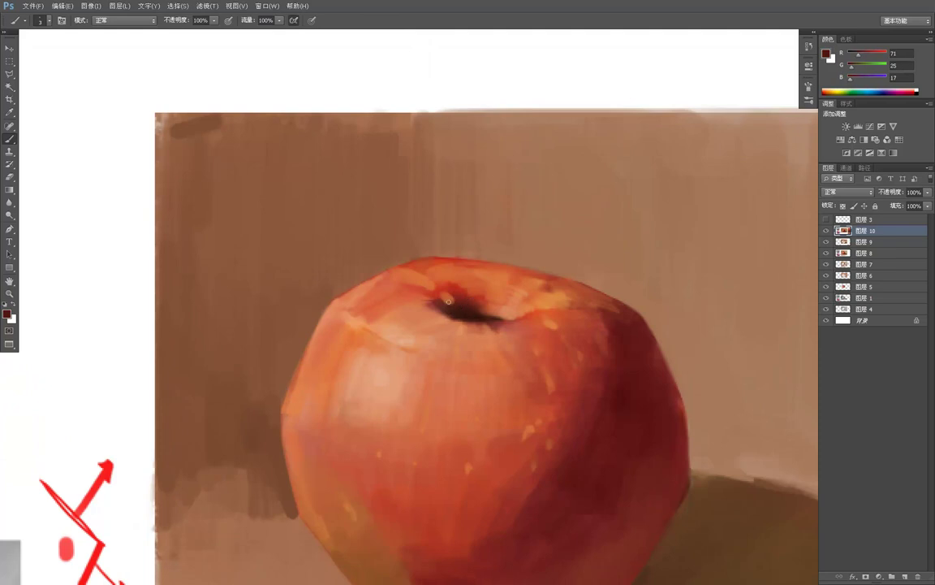
Paint sampled red-orange over the pale ridge in front of the dimple and check the whole painting
alt+click(445, 283)
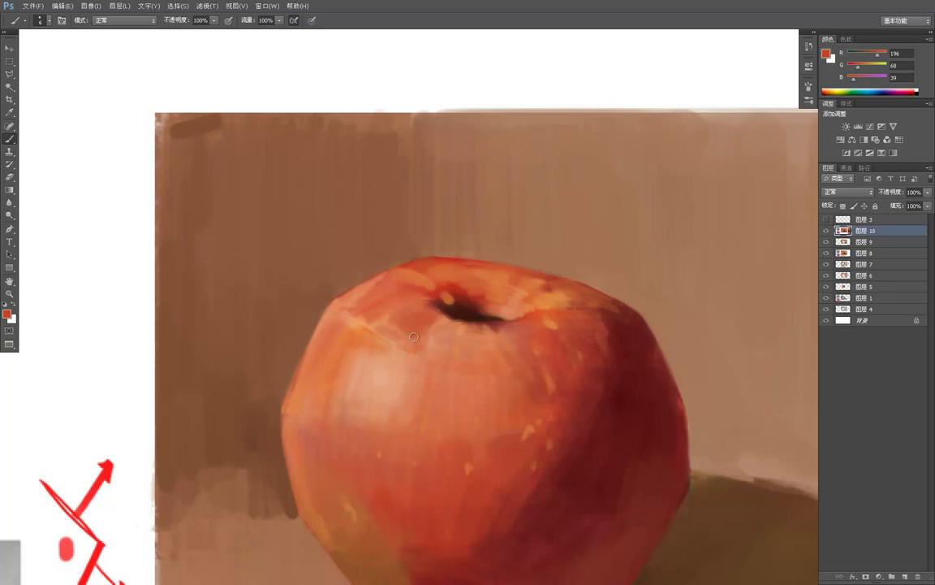
key(z)
alt+click(518, 294)
alt+click(526, 299)
alt+click(536, 305)
alt+click(561, 319)
alt+click(564, 320)
alt+click(568, 322)
Blend sampled pale orange into the surface between the dimple and the highlight, then check the overall form
click(557, 318)
click(543, 315)
click(535, 310)
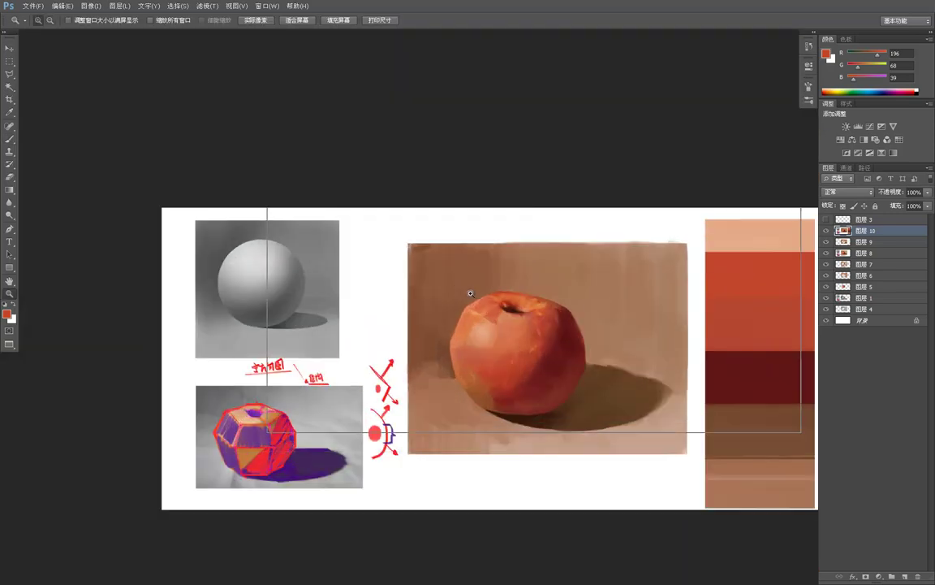
click(533, 309)
click(534, 309)
key(b)
alt+click(445, 332)
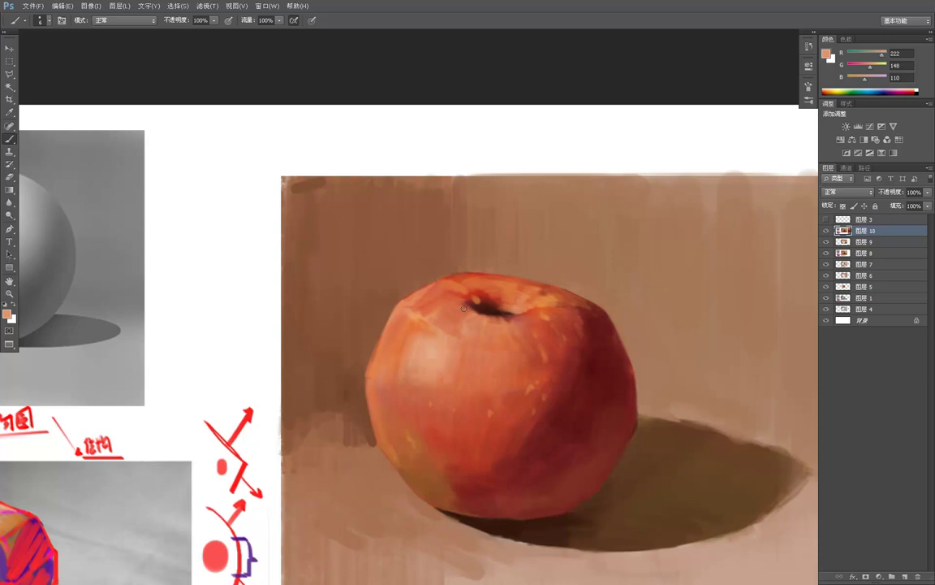
alt+click(467, 327)
key(z)
alt+click(530, 276)
alt+click(532, 277)
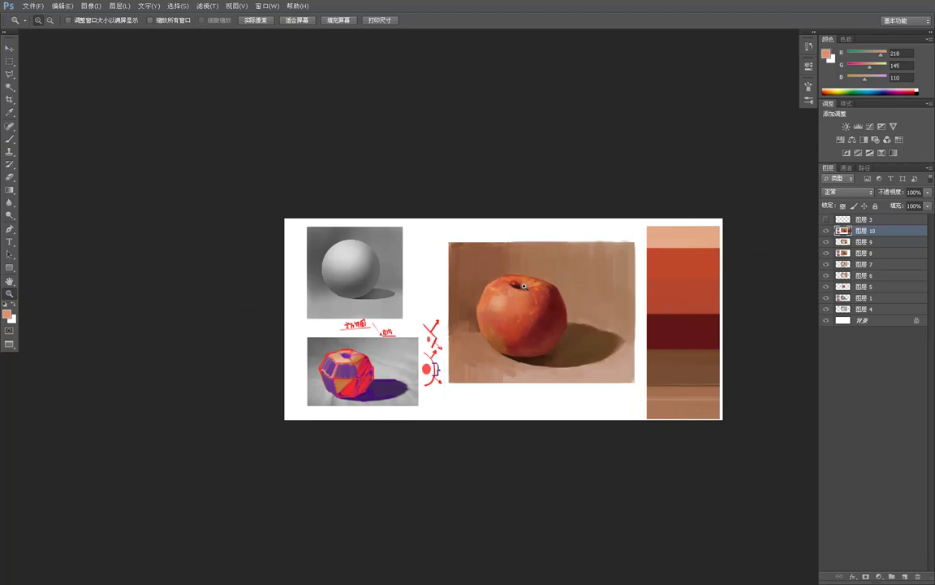
Sample the dark background brown beside the apple and enlarge the brush for broad background strokes
click(475, 259)
drag(475, 258, 449, 269)
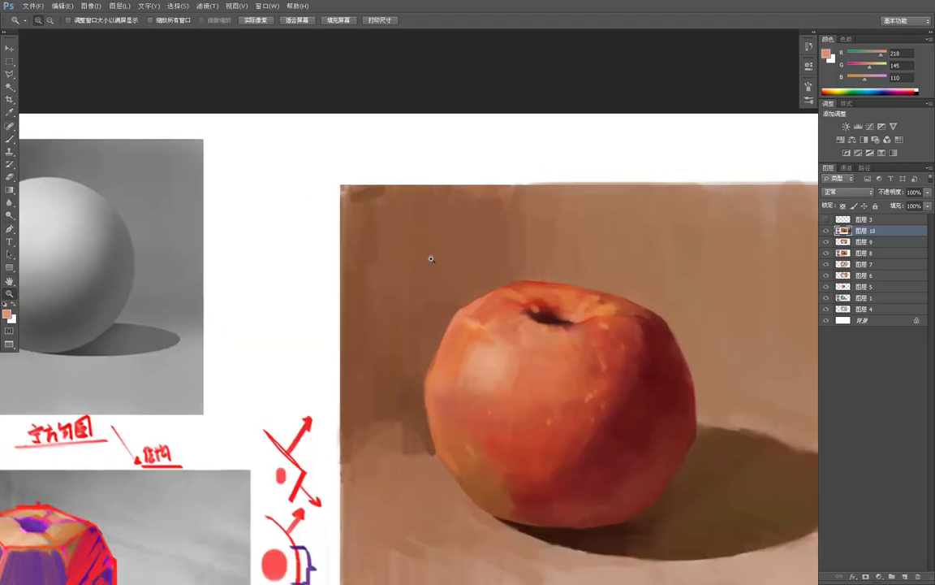
key(b)
alt+click(394, 376)
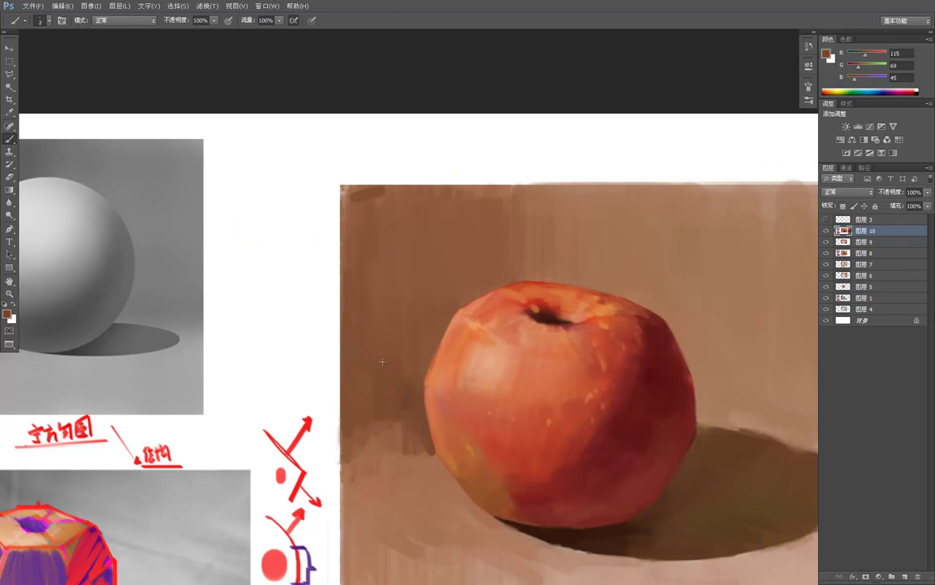
key(])
key(])
key(])
key(])
key(])
alt+click(725, 469)
drag(513, 193, 512, 274)
key(ctrl+z)
Spread sampled browns over the background above and beside the apple with a larger brush and check the composition
alt+click(463, 208)
alt+click(652, 424)
key(bracketright)
key(bracketright)
key(bracketright)
alt+click(428, 209)
key(bracketright)
mouse_move(385, 236)
mouse_down()
mouse_move(362, 395)
mouse_move(405, 215)
mouse_move(453, 233)
mouse_move(476, 220)
mouse_up()
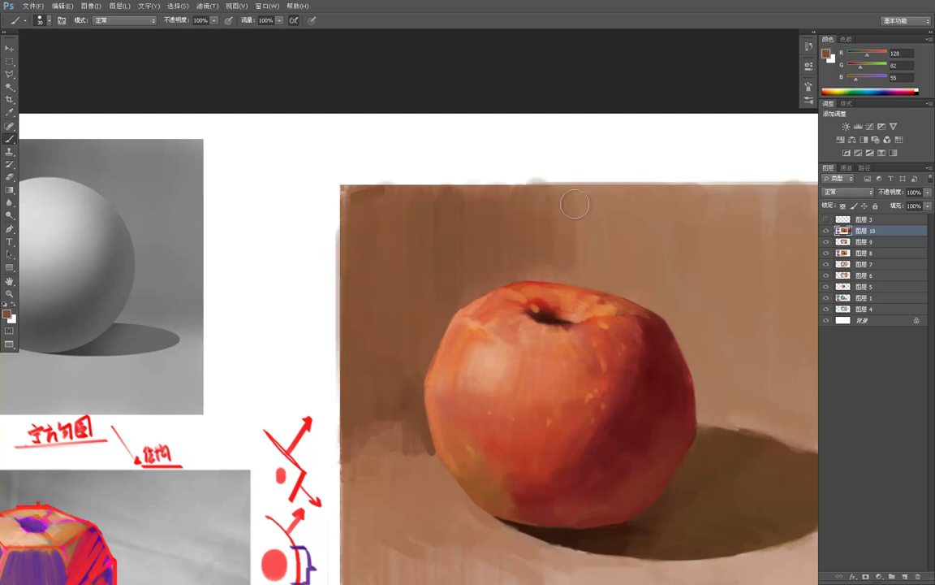
key(z)
alt+click(610, 218)
alt+click(616, 196)
drag(687, 267, 626, 277)
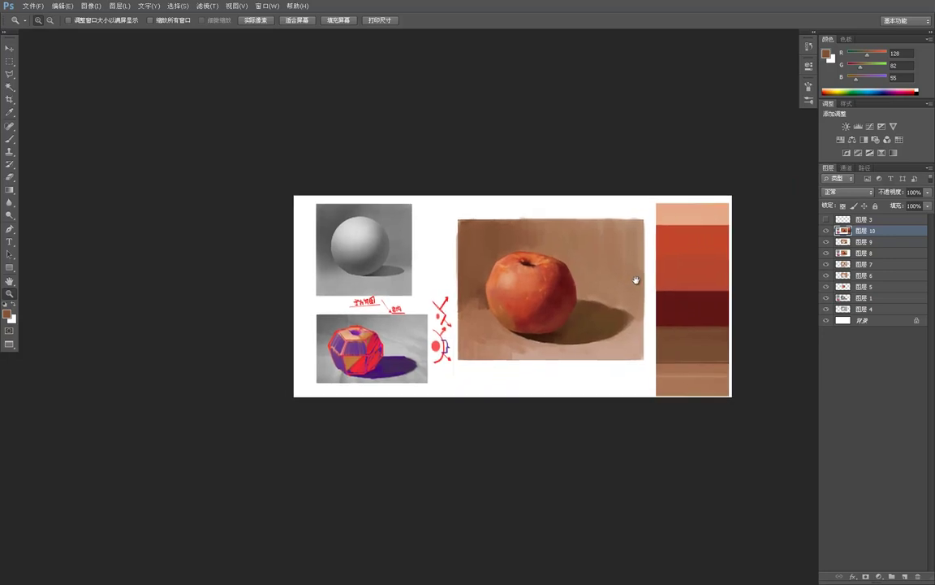
Reduce the brush to size 4 and sample the orange-brown at the apple's lower-left edge
key(b)
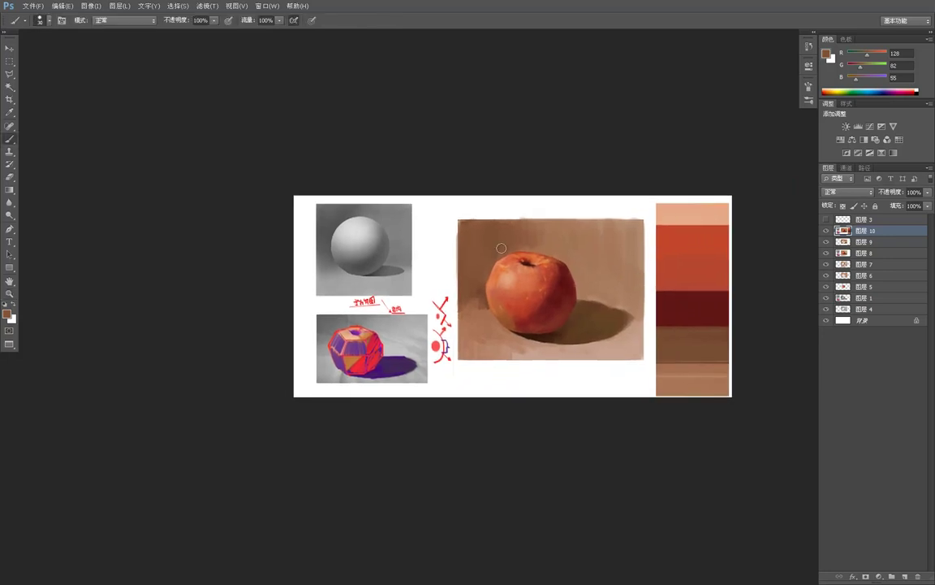
key(z)
click(491, 267)
click(491, 267)
click(488, 266)
key(b)
key(bracketleft)
key(bracketleft)
key(bracketleft)
key(bracketleft)
key(bracketleft)
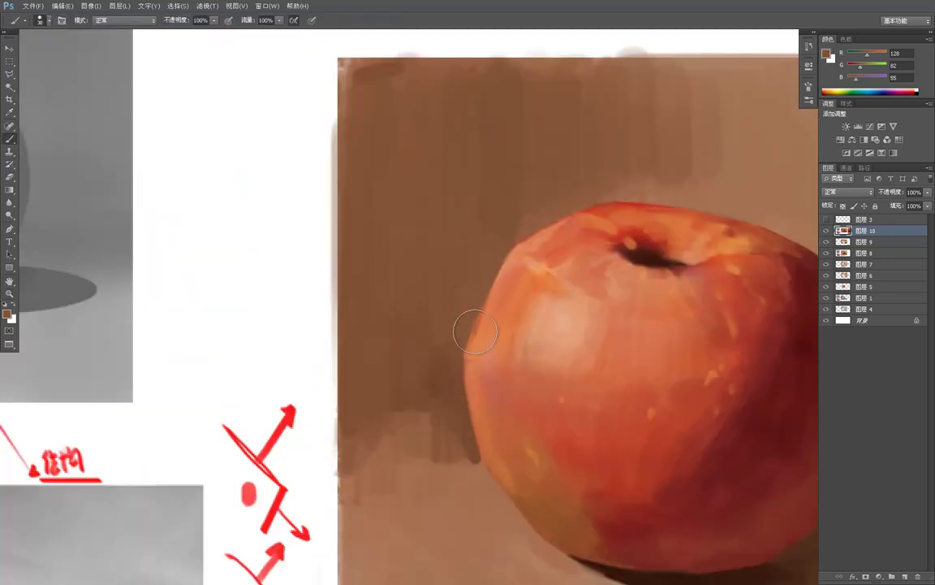
key(bracketleft)
alt+click(520, 498)
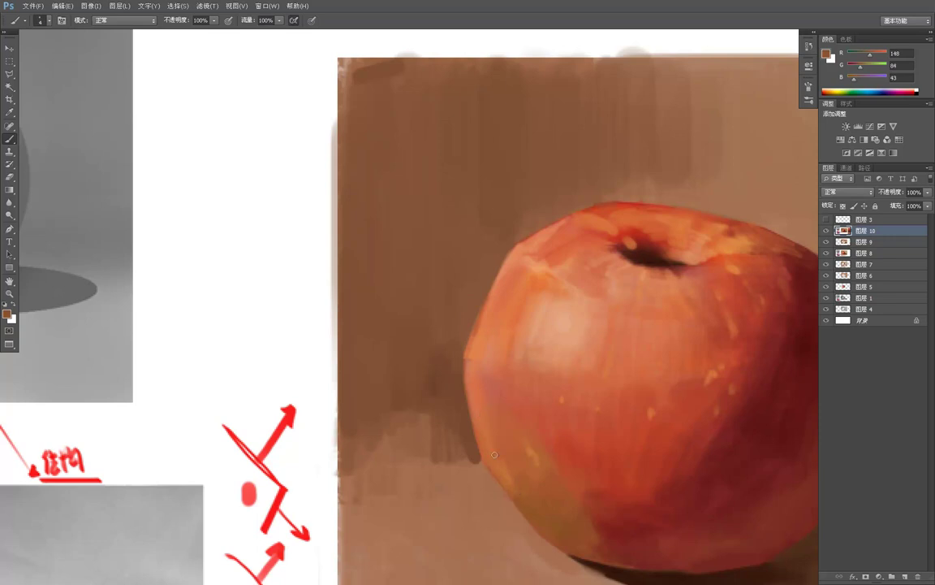
Refine the apple's left contour with sampled orange and neighbouring background brown, then check the whole painting
alt+click(467, 369)
key(alt)
drag(468, 354, 465, 385)
alt+click(470, 307)
alt+click(454, 328)
drag(470, 337, 465, 361)
key(alt+space)
alt+click(520, 245)
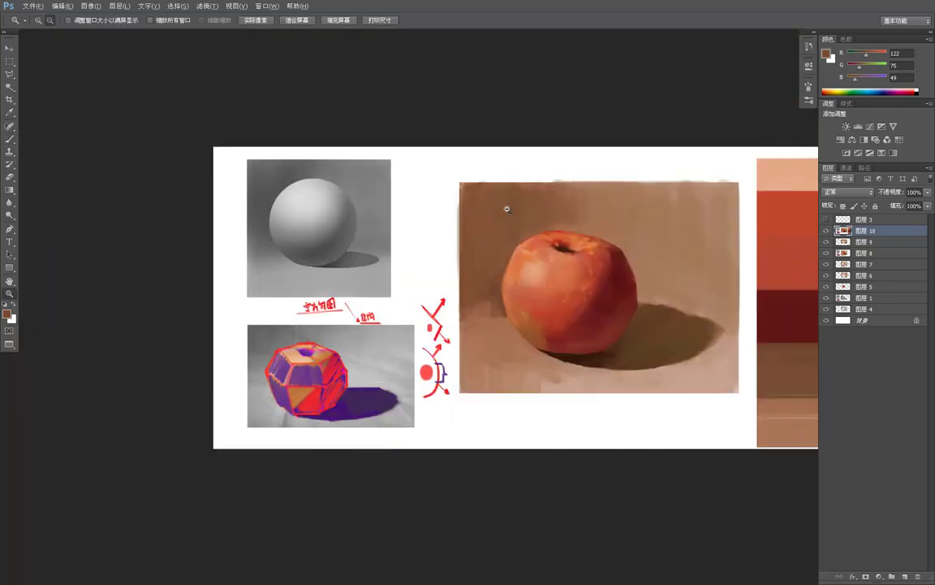
alt+click(507, 209)
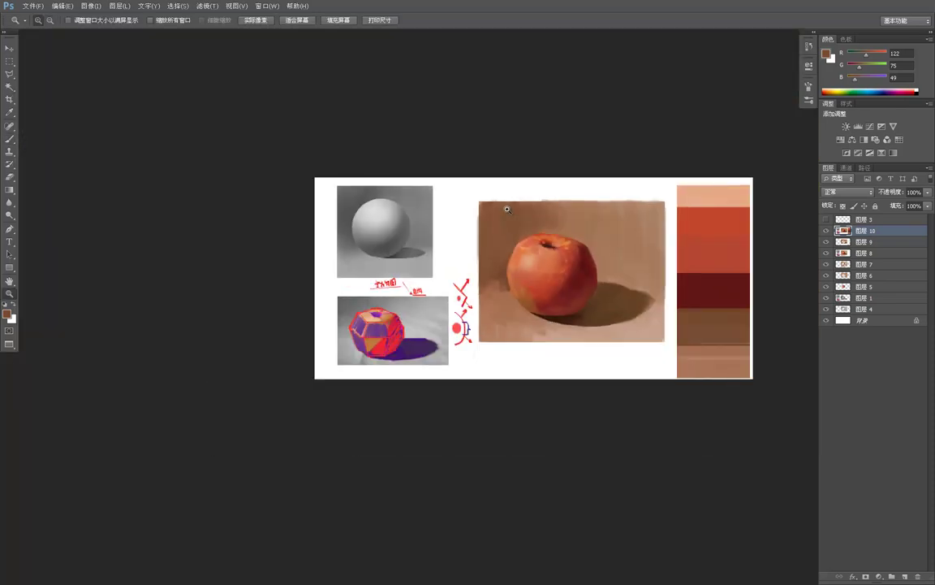
Paint sampled brown (R 139, G 89, B 61) over the background just above the apple's top edge and check the composition
click(560, 220)
click(560, 220)
click(559, 221)
alt+click(467, 235)
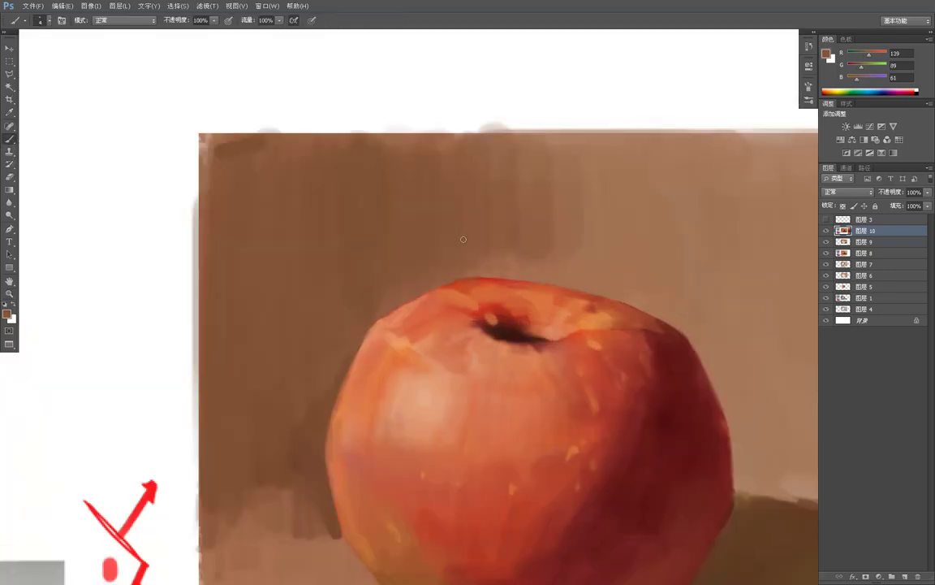
mouse_move(454, 263)
mouse_down()
mouse_move(543, 267)
mouse_move(452, 275)
mouse_move(573, 281)
mouse_move(542, 274)
mouse_move(569, 250)
mouse_up()
key(z)
click(572, 181)
alt+click(575, 190)
click(577, 191)
alt+click(583, 194)
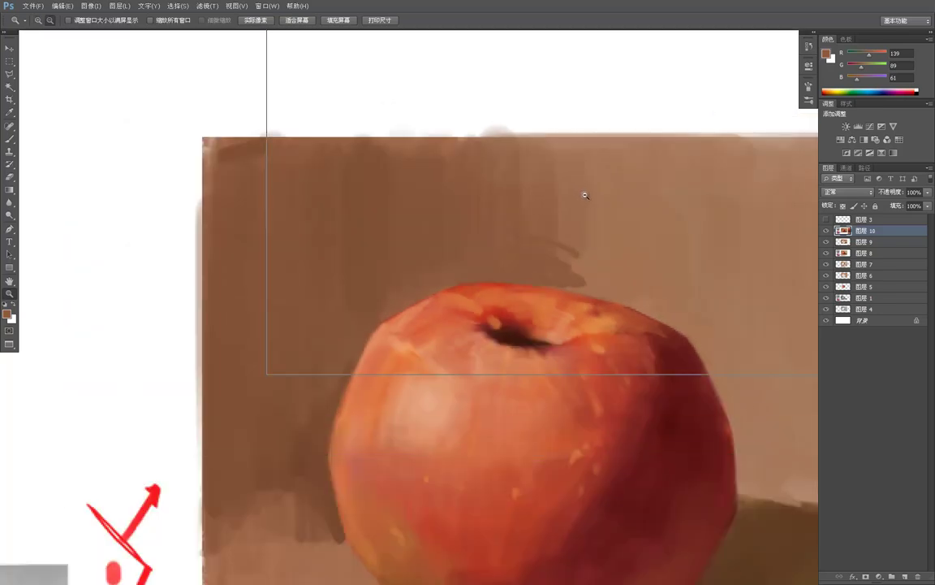
alt+click(583, 193)
alt+click(580, 191)
alt+click(568, 181)
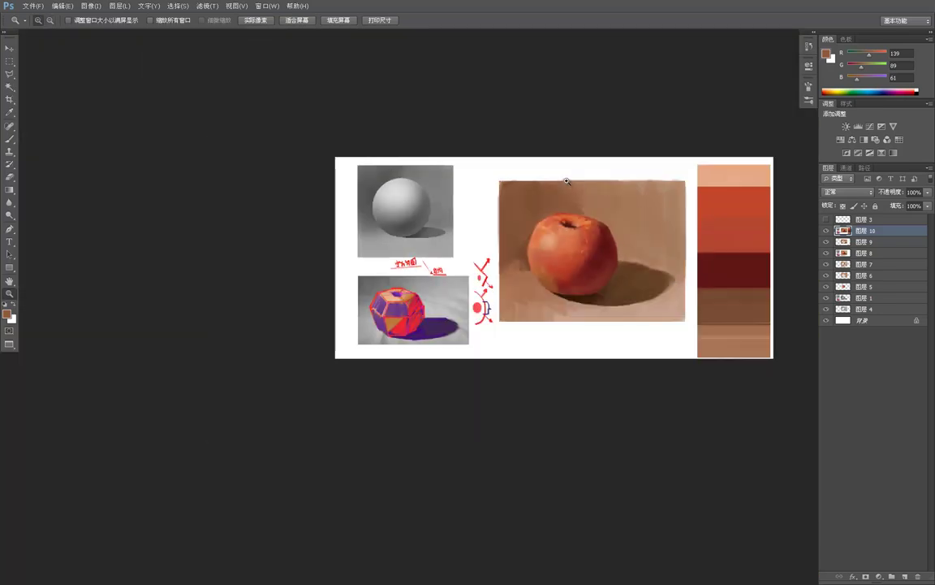
Shift the brown foreground colour's hue to an olive-yellow of R 139, G 119, B 38 for the apple's lower-left side
scroll(561, 281, up, 3)
key(b)
mouse_move(599, 322)
mouse_down()
mouse_move(460, 340)
mouse_move(486, 378)
mouse_up()
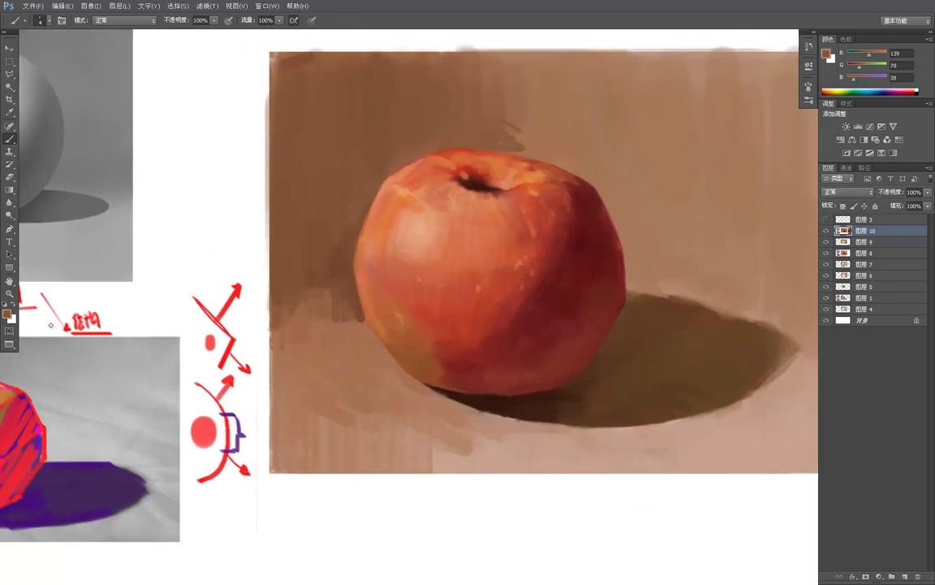
click(6, 314)
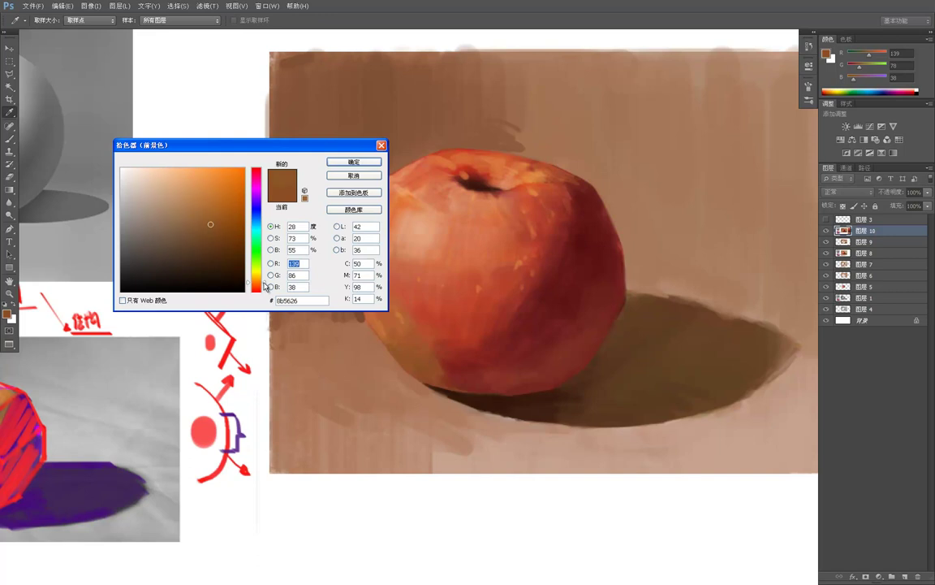
drag(265, 286, 266, 275)
click(354, 162)
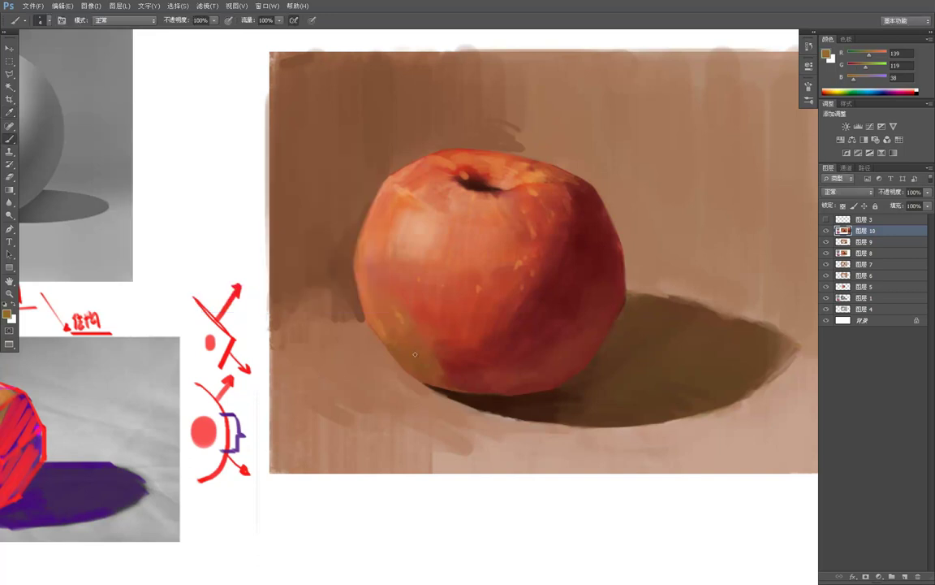
Sample reddish brown beside the green patch on the apple's lower left for blending its edge, then check the overall form
alt+click(435, 358)
key(z)
alt+click(494, 307)
alt+click(487, 303)
alt+click(479, 301)
alt+click(495, 300)
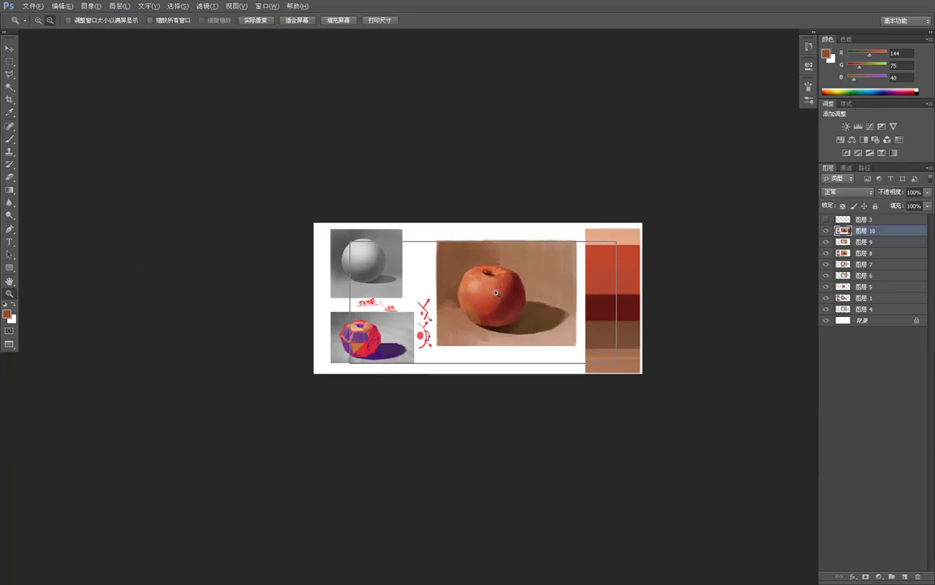
click(526, 299)
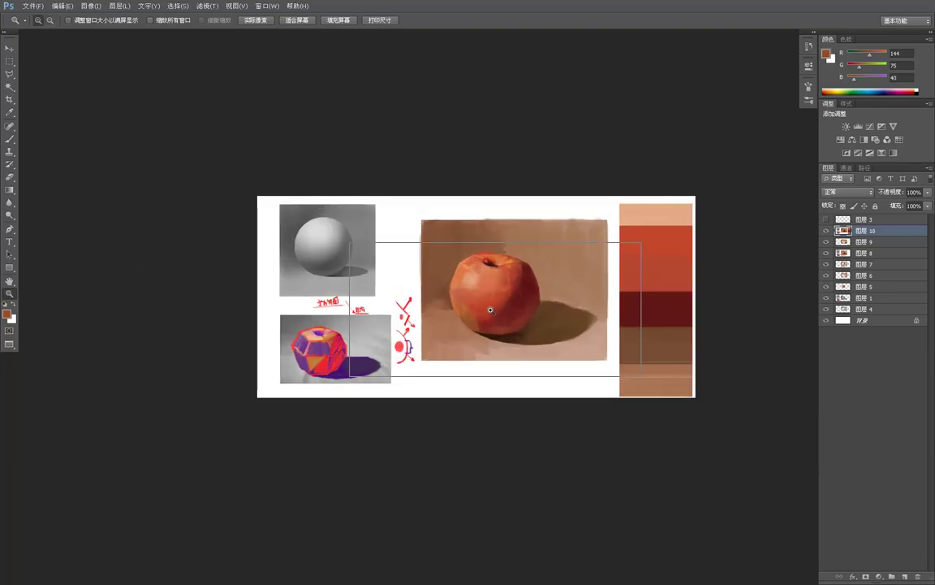
Soften the transition between the green patch and the red surface with sampled oranges, then check the whole painting
click(447, 280)
click(454, 301)
click(449, 304)
click(437, 311)
key(b)
alt+click(430, 317)
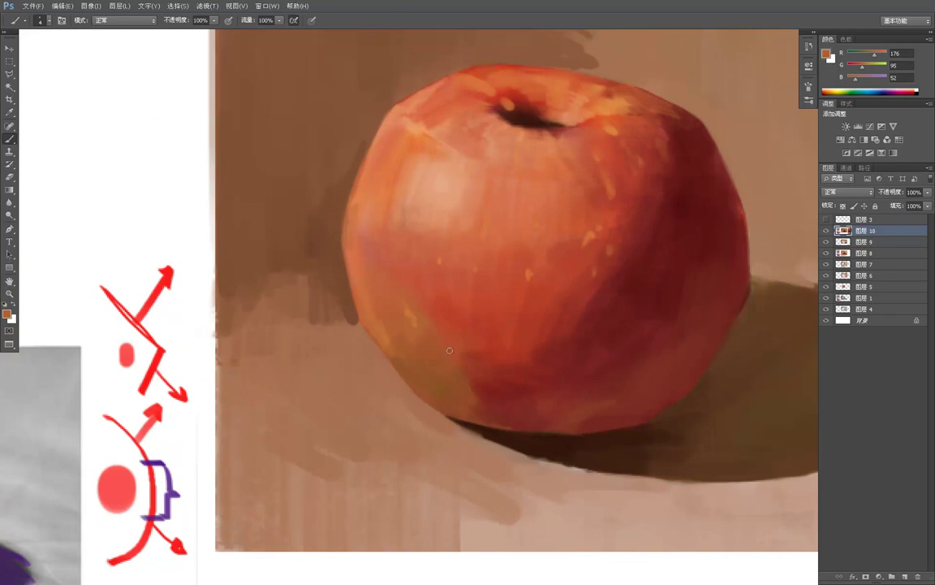
alt+click(432, 332)
key(z)
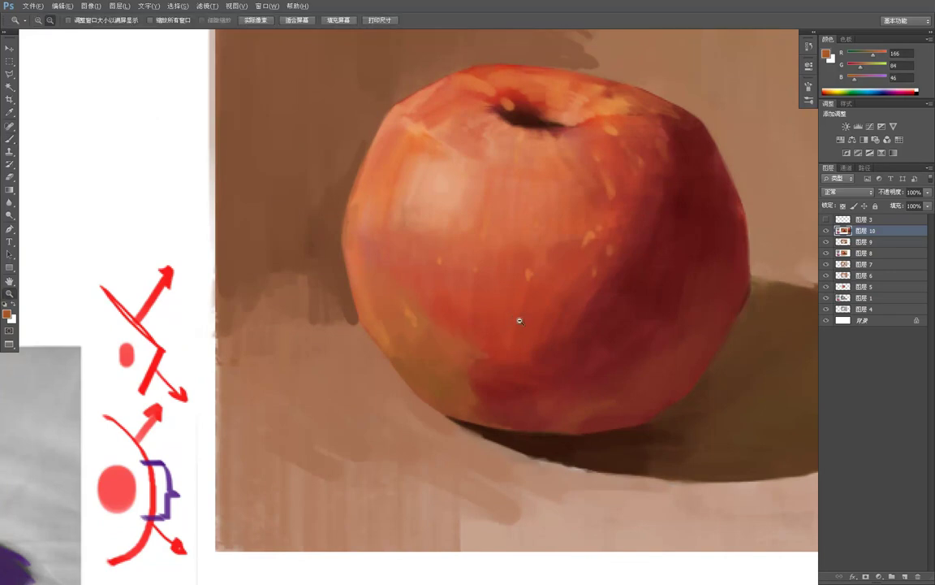
alt+click(515, 319)
alt+click(518, 320)
alt+click(560, 341)
alt+click(575, 354)
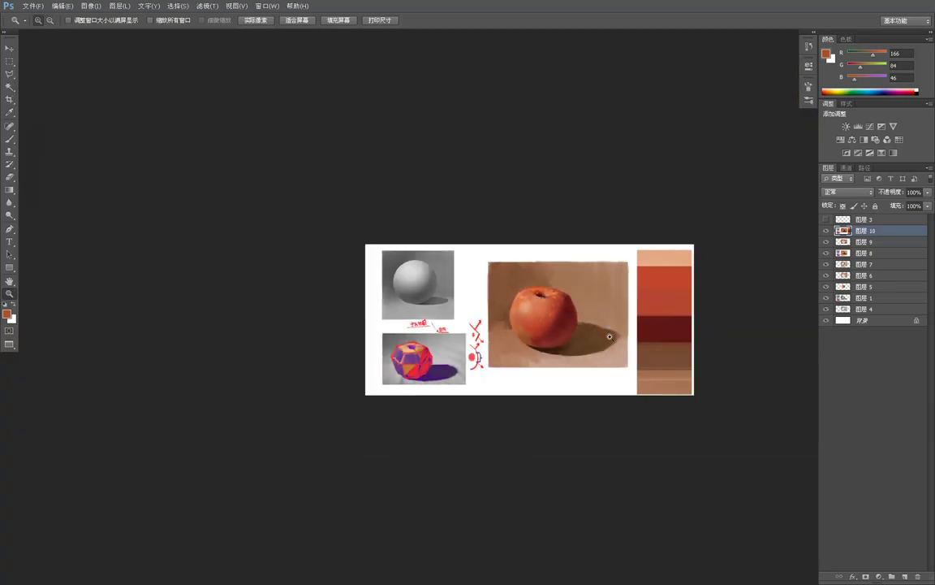
Work on the apple's upper-left shoulder and sample the pale orange of its surface and rim
click(554, 276)
click(554, 276)
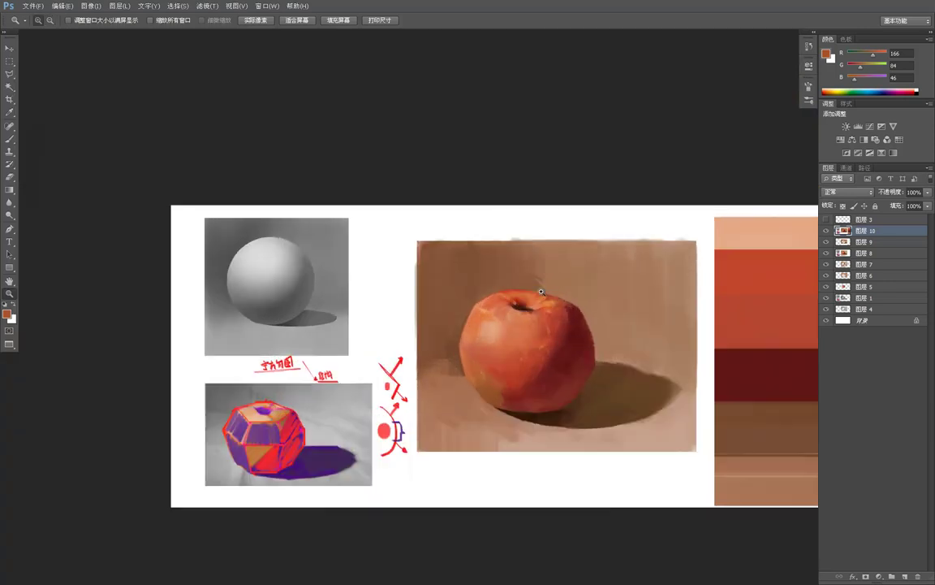
click(506, 306)
click(500, 325)
key(b)
drag(457, 301, 460, 290)
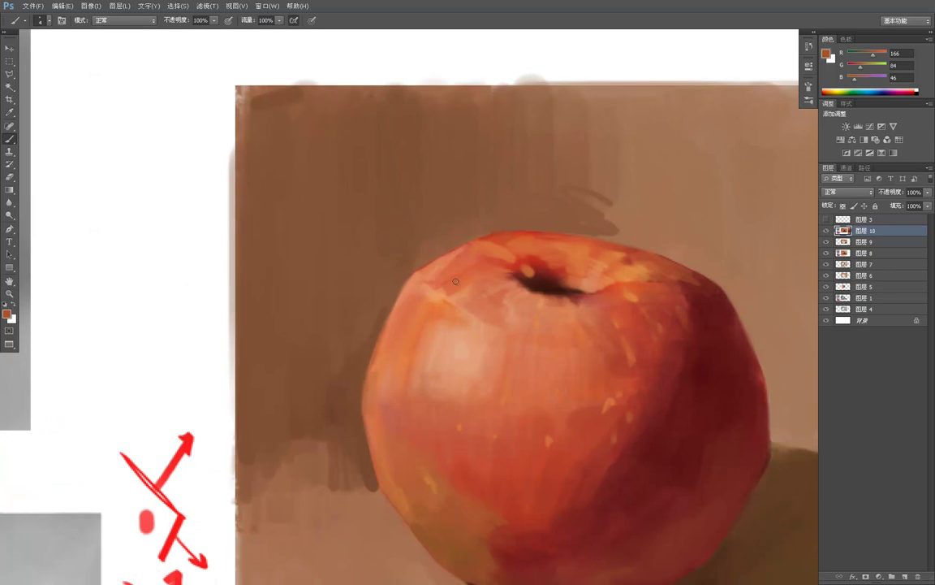
alt+click(435, 295)
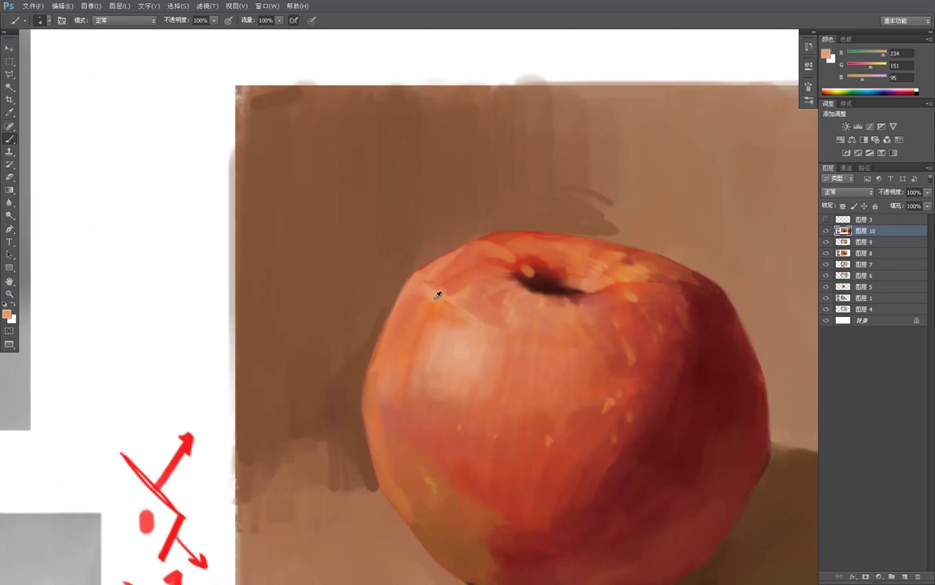
alt+click(436, 265)
Mix a golden orange of R 210, G 149, B 62 and paint it along the apple's upper-left rim
click(6, 313)
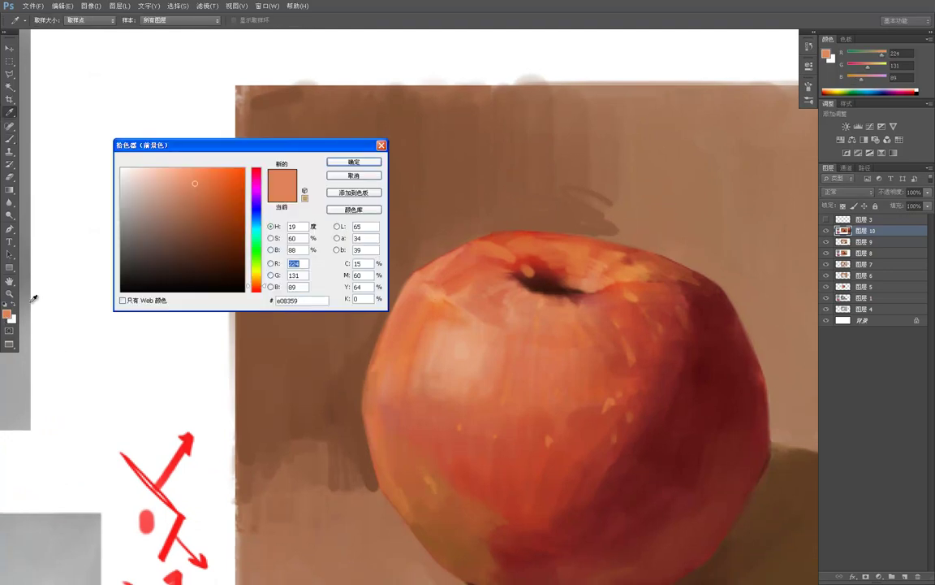
click(255, 279)
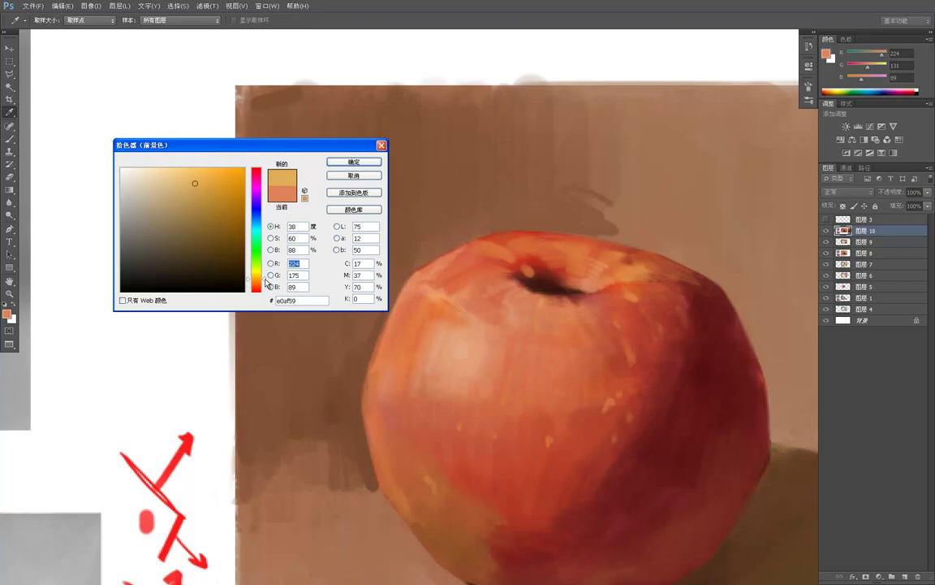
click(207, 190)
click(336, 163)
key(b)
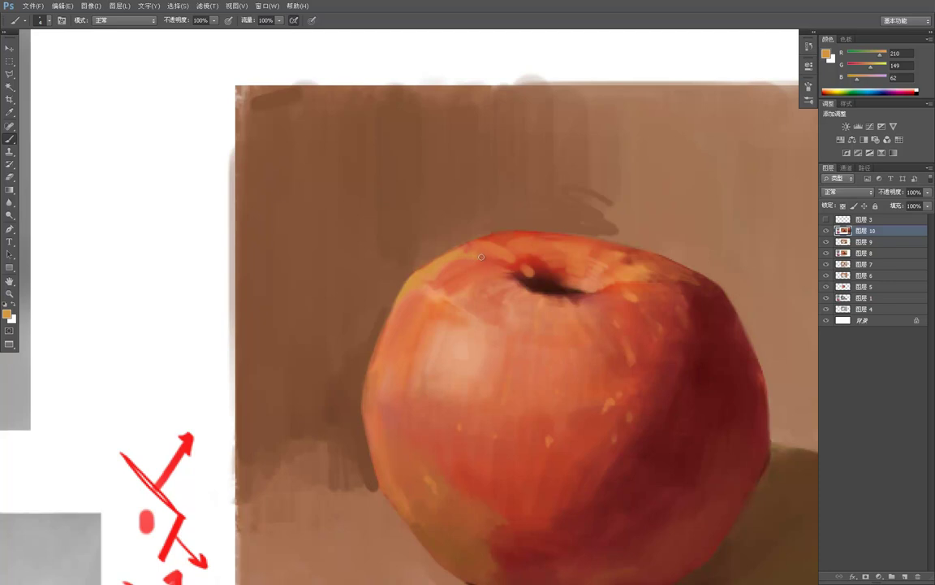
ctrl+click(512, 256)
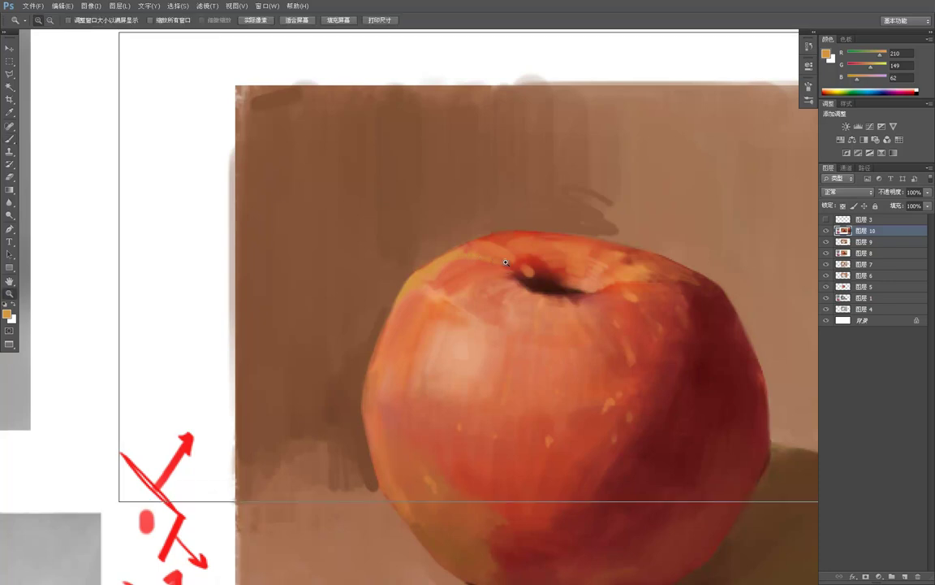
alt+click(503, 247)
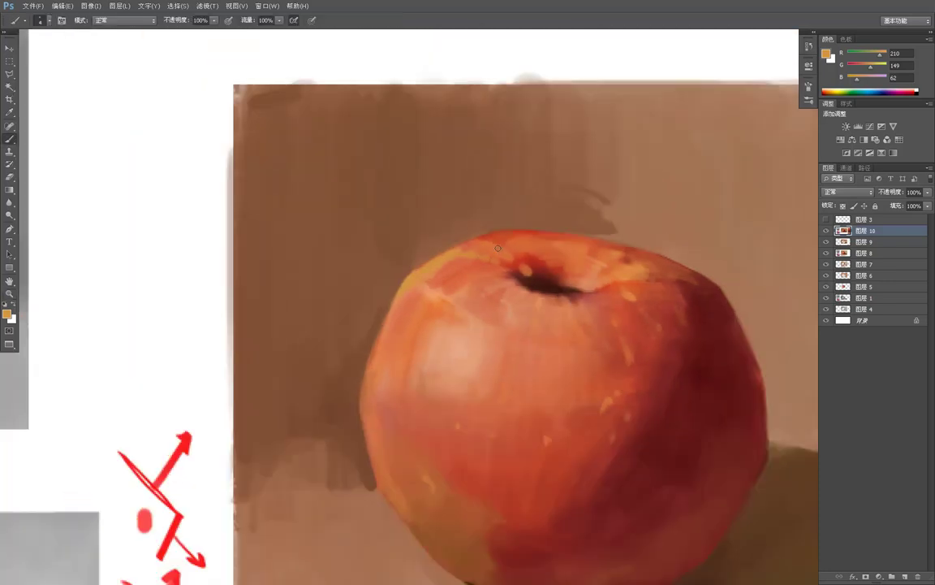
Blend sampled pale orange (R 236, G 156, B 104) into the apple's upper-left shoulder and check the overall effect
alt+click(433, 293)
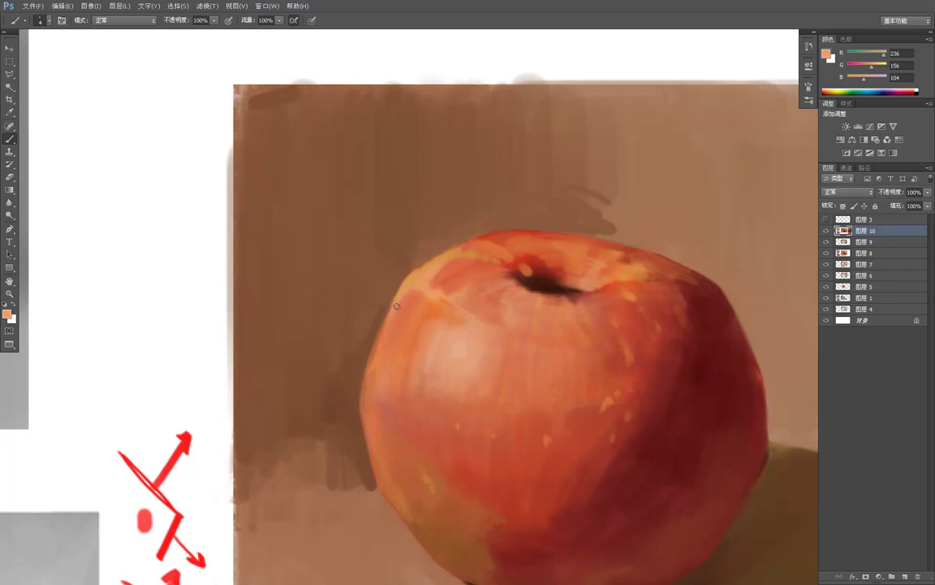
key(z)
alt+click(426, 301)
alt+click(426, 305)
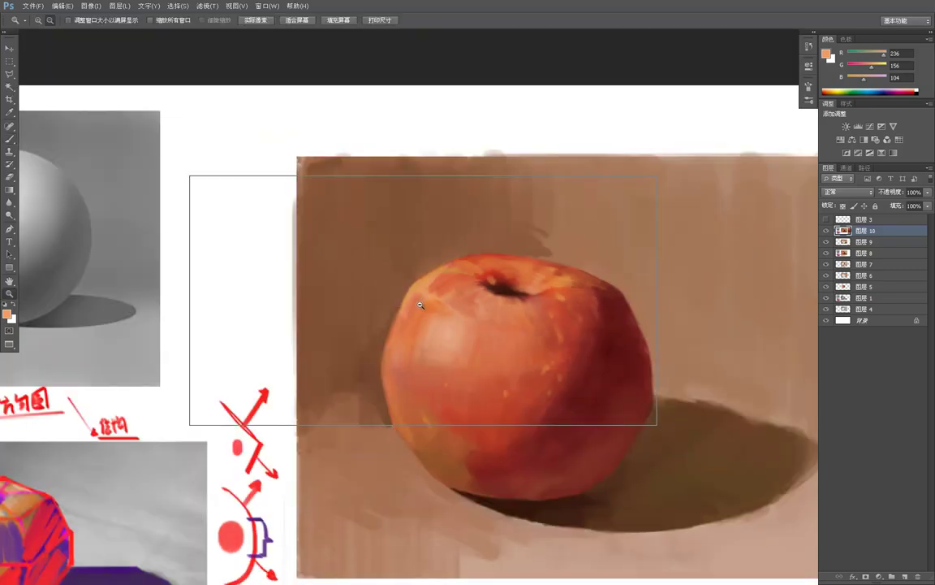
alt+click(426, 312)
alt+click(427, 350)
alt+click(428, 392)
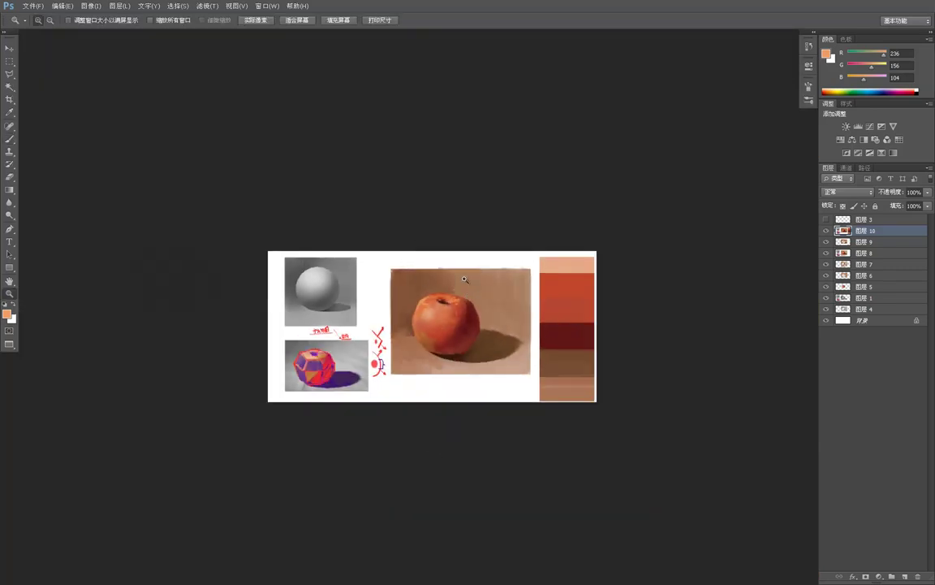
Blend sampled red-orange and neighbouring tones into the golden upper-left rim, then check the whole painting
click(420, 293)
click(420, 292)
key(b)
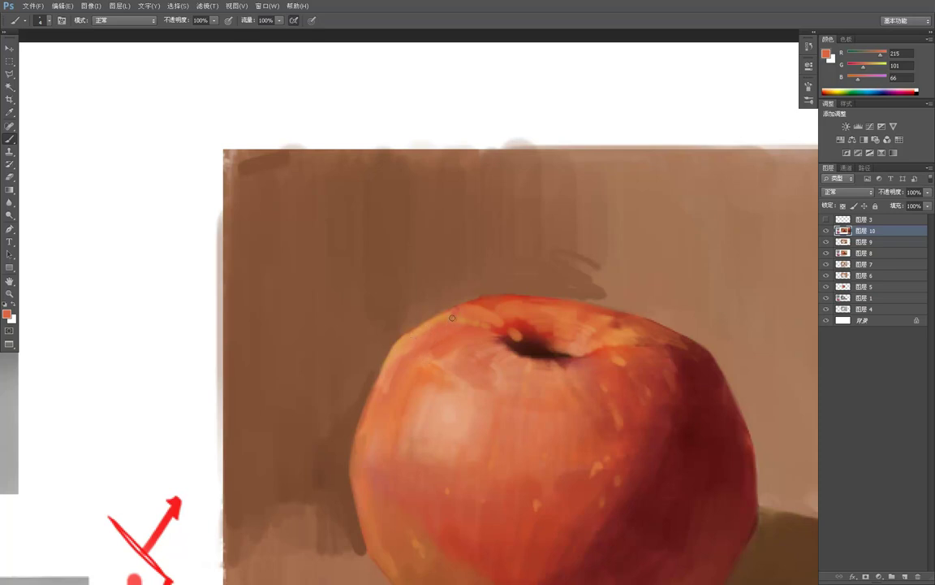
alt+click(426, 323)
alt+click(441, 324)
alt+click(458, 298)
key(z)
alt+click(468, 304)
alt+click(460, 303)
alt+click(461, 304)
alt+click(465, 307)
Reduce the brush to size 1, add fine sampled golden-orange strokes between the rim and dimple, and check the result
click(468, 301)
click(454, 306)
click(448, 319)
click(448, 320)
click(449, 319)
key(b)
alt+click(454, 319)
key(bracketleft)
key(bracketleft)
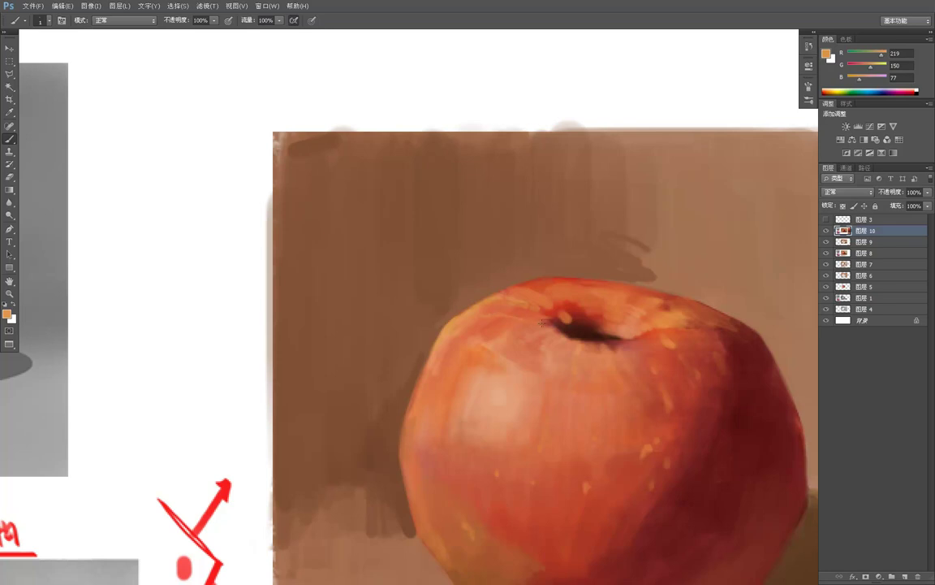
key(z)
alt+click(571, 306)
alt+click(566, 305)
alt+click(555, 298)
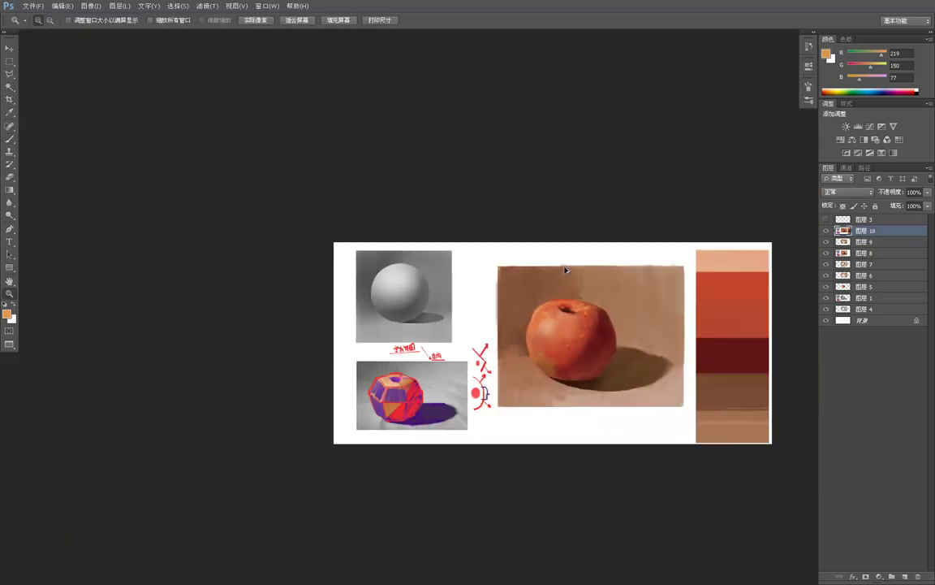
Refine the apple's upper-left surface with fine strokes of sampled orange (R 222, G 148, B 80) and check the composition
click(544, 307)
click(542, 307)
click(540, 306)
key(b)
alt+click(521, 322)
alt+click(519, 322)
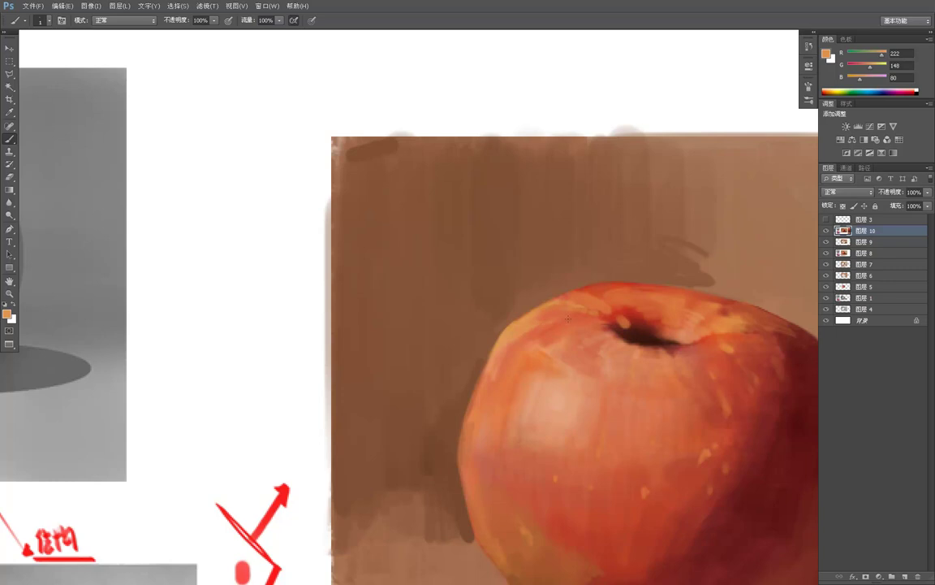
key(z)
alt+click(640, 315)
alt+click(640, 315)
alt+click(640, 315)
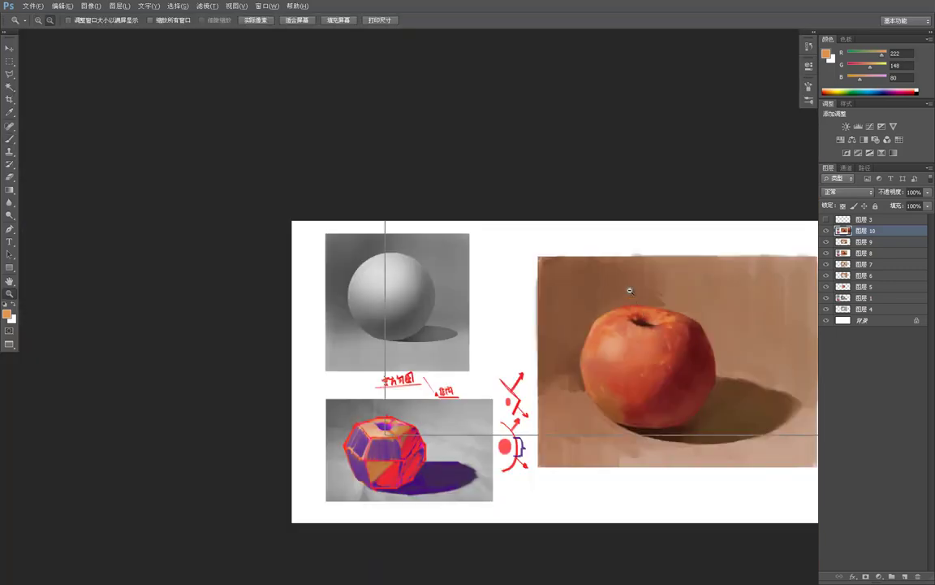
alt+click(639, 315)
alt+click(639, 315)
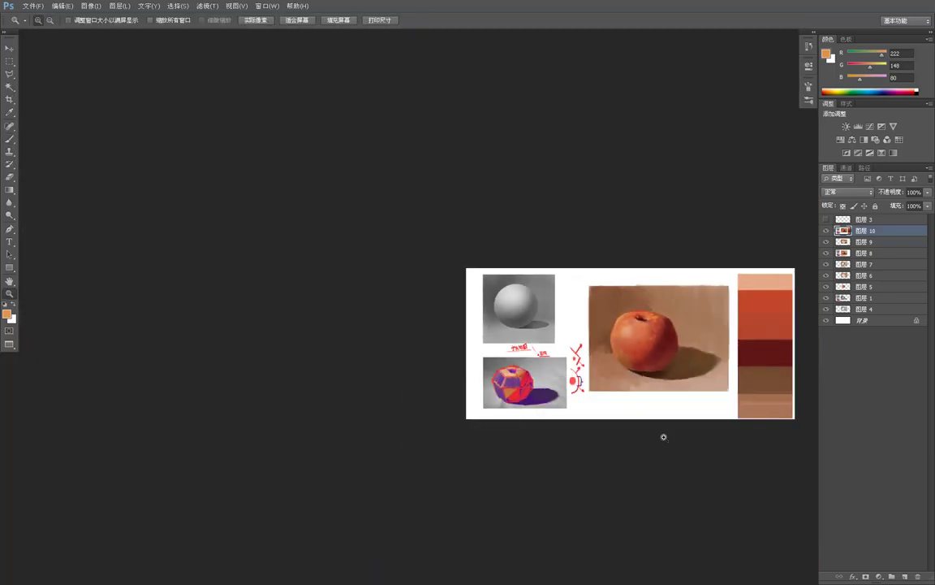
Refine the apple's upper-right rim with sampled dark red (R 95, G 24, B 23) and red-brown (R 152, G 59, B 39), and check the composition
click(687, 322)
click(687, 323)
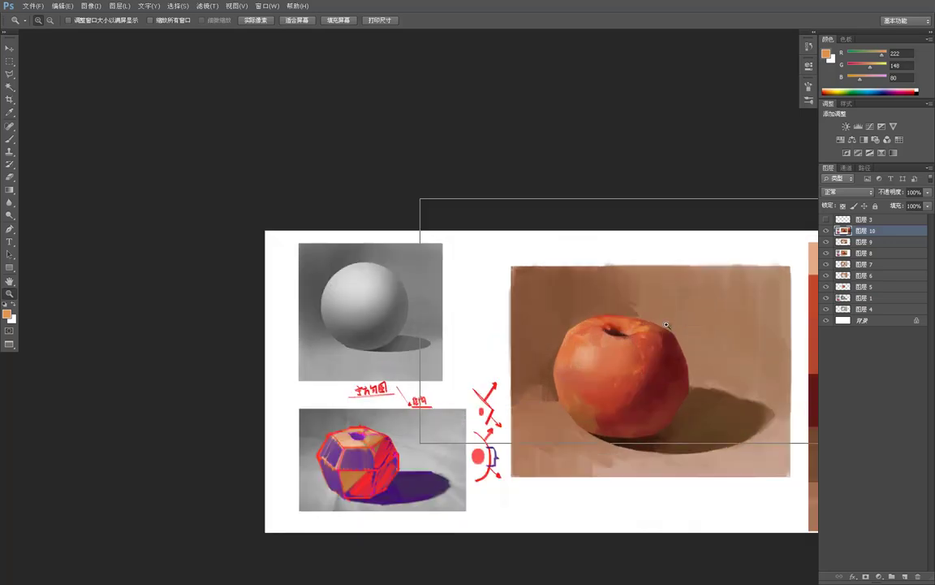
click(687, 323)
click(687, 323)
click(687, 322)
key(b)
alt+click(630, 355)
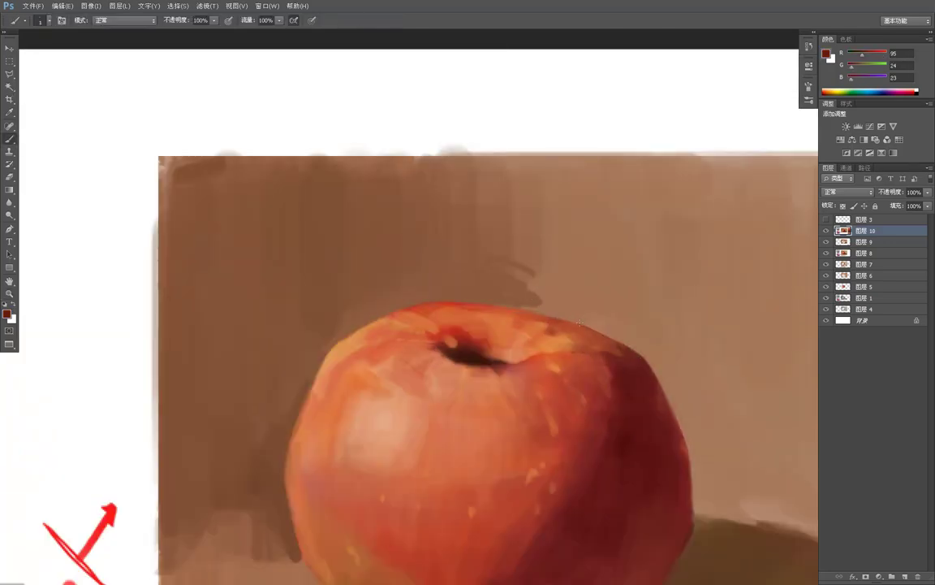
alt+click(510, 308)
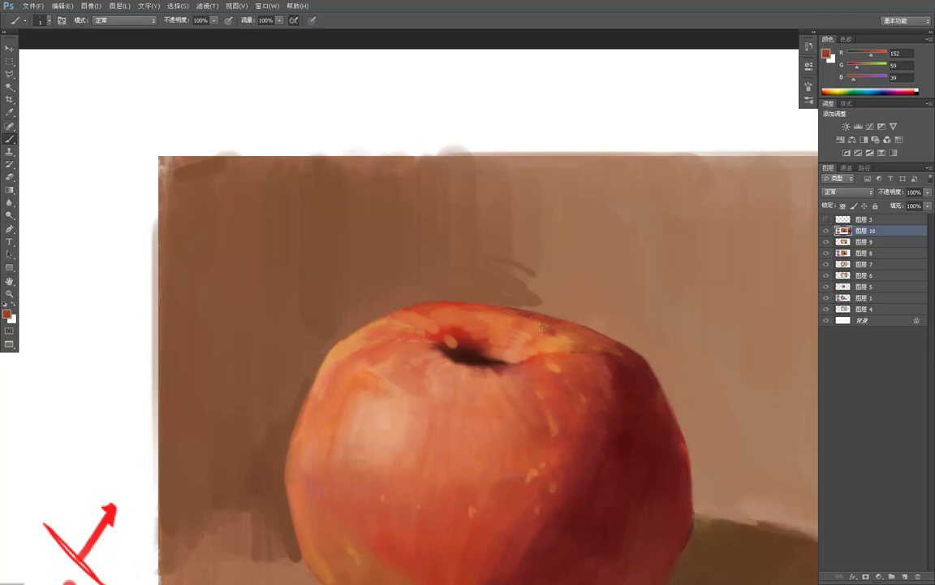
key(z)
alt+click(564, 303)
alt+click(571, 297)
alt+click(580, 289)
alt+click(593, 288)
alt+click(609, 292)
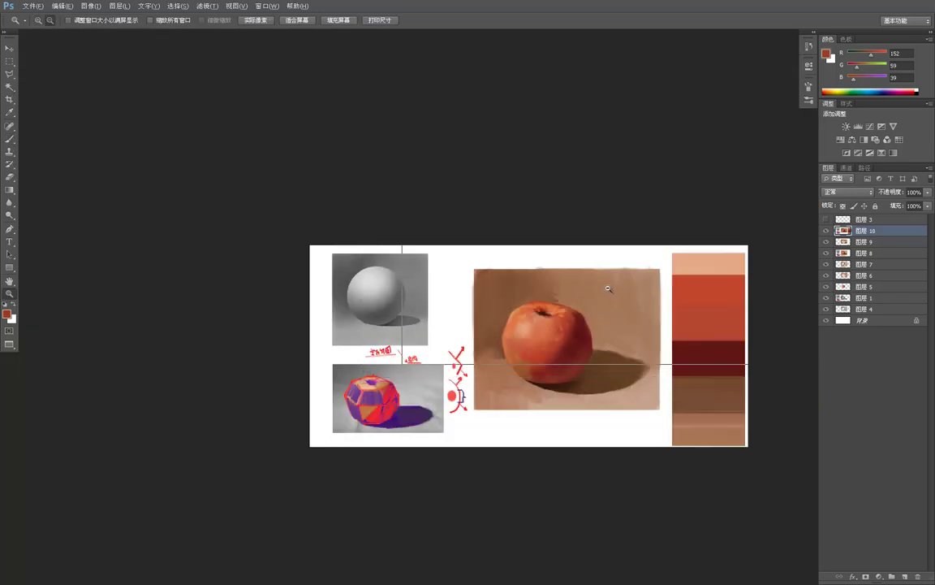
alt+click(617, 264)
Clean up the apple's upper-left contour with sampled background brown (R 133, G 83, B 57) and check the whole painting
click(587, 310)
click(579, 307)
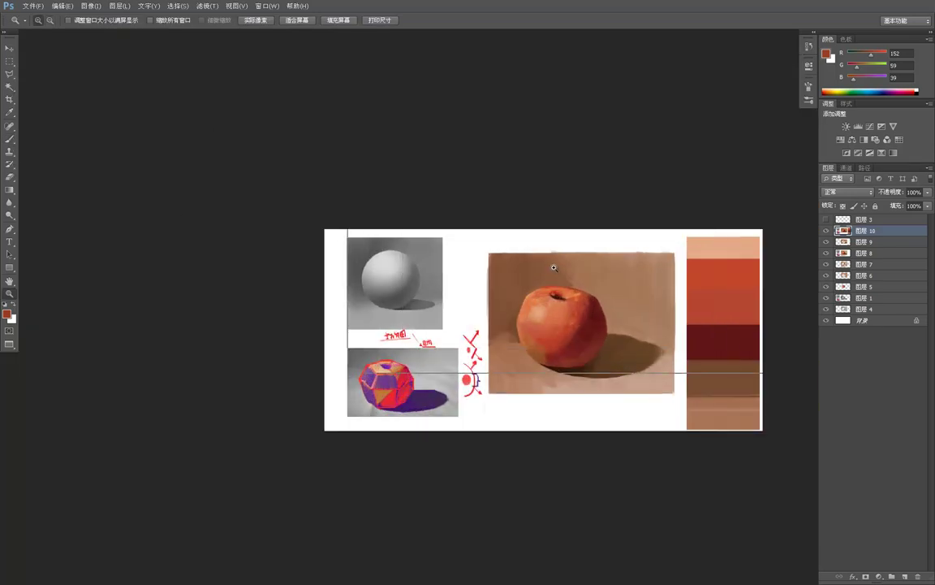
click(557, 280)
click(557, 272)
click(558, 275)
drag(559, 278, 575, 304)
key(b)
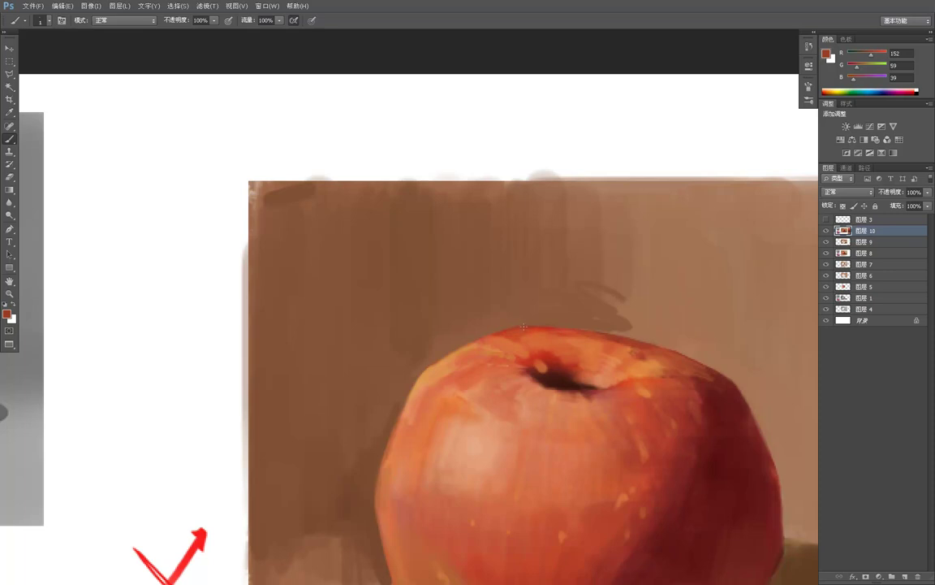
alt+click(554, 358)
alt+click(534, 316)
drag(430, 347, 454, 267)
alt+click(438, 281)
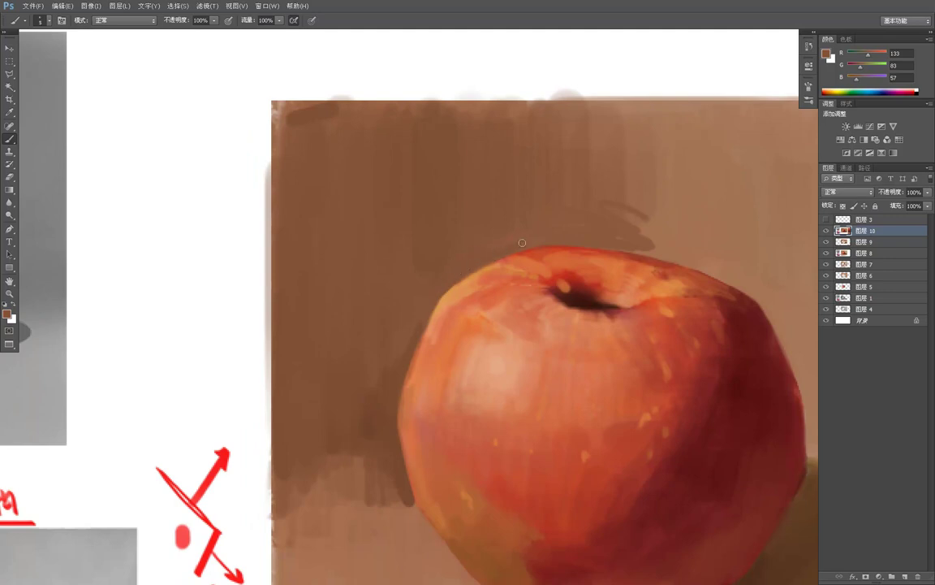
key(z)
alt+click(556, 212)
alt+click(556, 212)
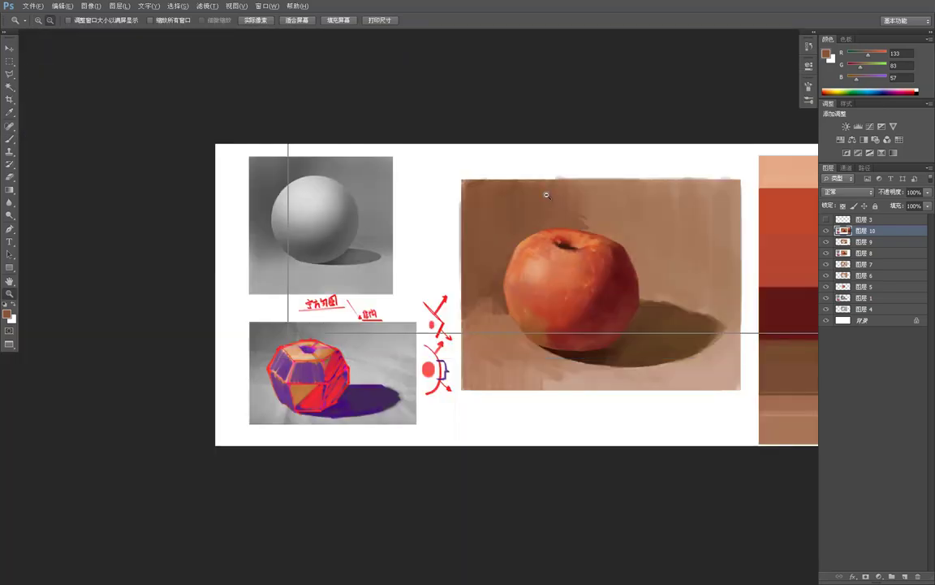
alt+click(560, 211)
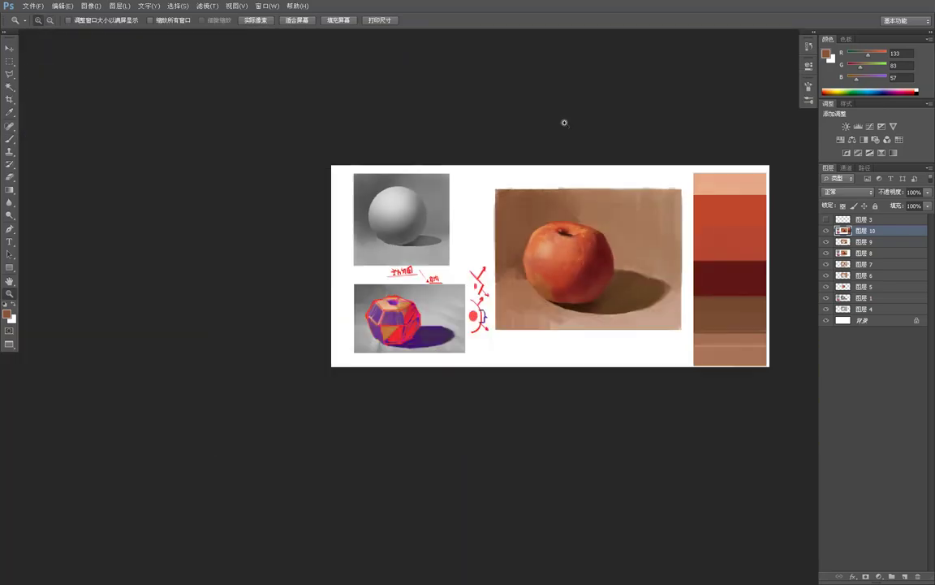
Refine the upper-right rim with sampled dark red and orange (R 215, G 125, B 65) using a size 2 brush, and check the overall effect
click(584, 220)
click(580, 219)
click(581, 219)
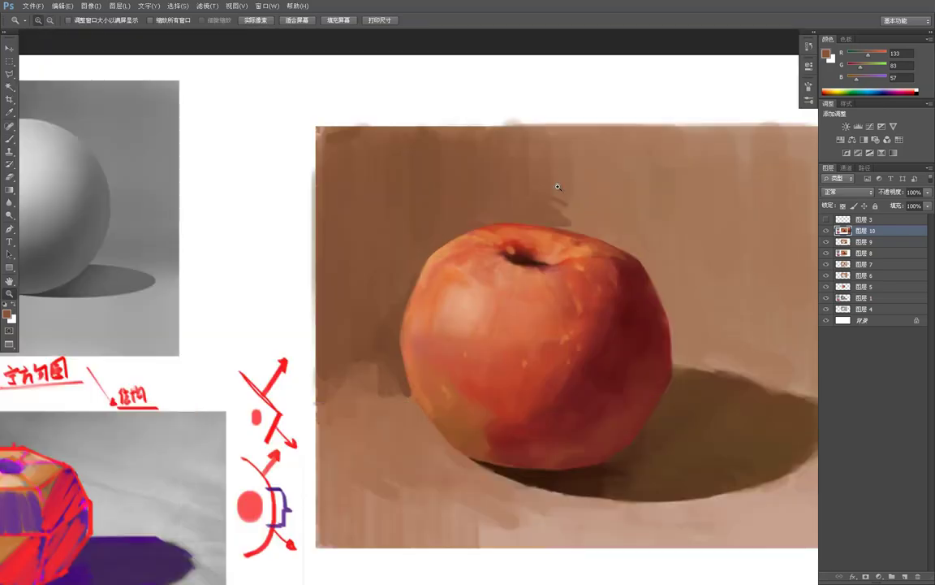
key(b)
alt+click(627, 269)
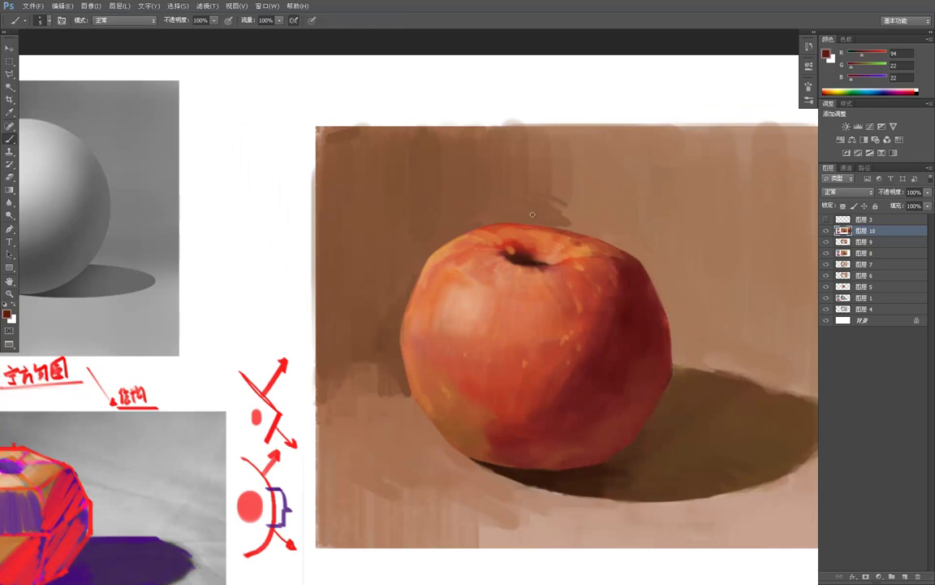
alt+click(575, 241)
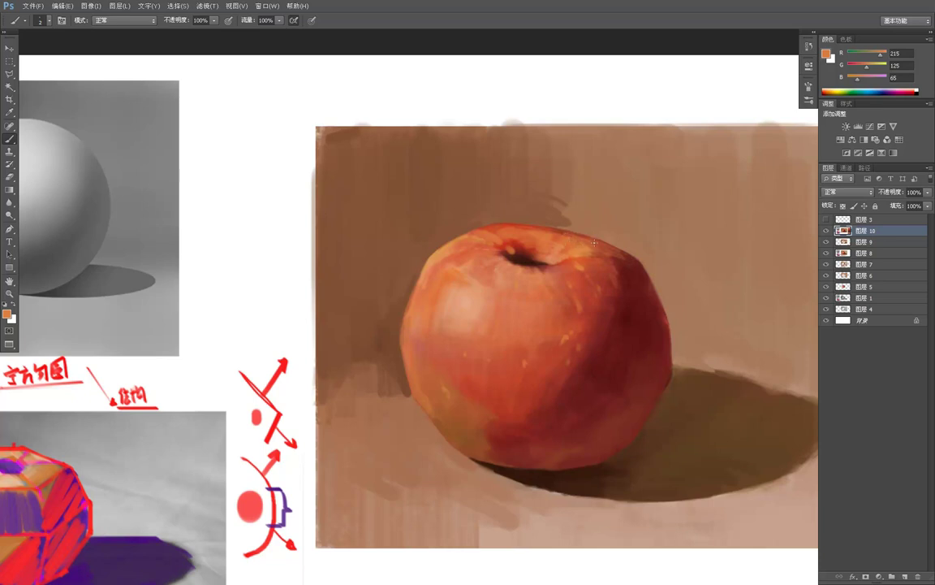
key(z)
alt+click(635, 209)
alt+click(636, 209)
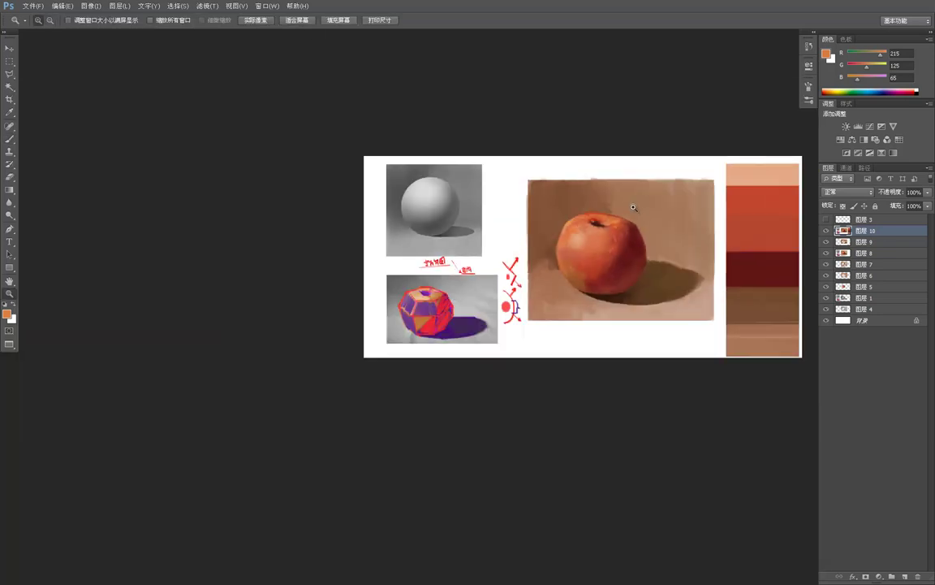
Strengthen the apple's top rim behind the dimple with sampled red (R 184, G 46, B 29) and check the result
click(591, 200)
click(591, 199)
click(591, 200)
key(b)
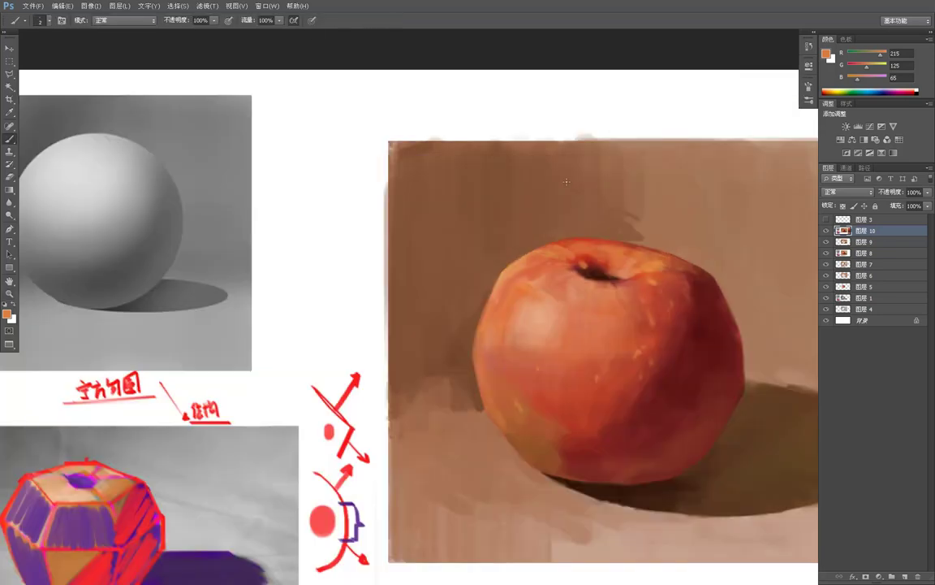
alt+click(599, 249)
key(z)
alt+click(634, 241)
click(643, 224)
click(640, 232)
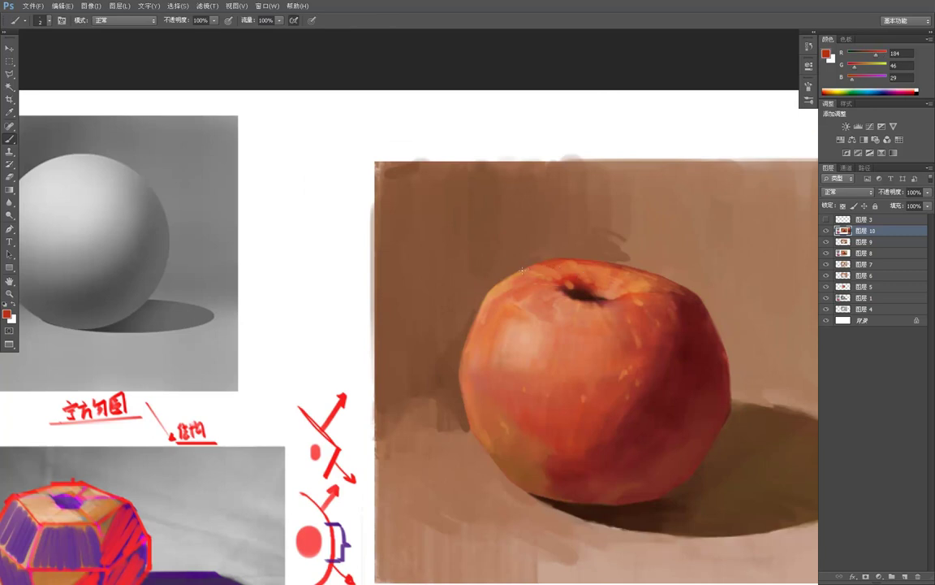
Extend the red edge stroke along the upper-left part of the top rim and check the whole composition
drag(524, 268, 542, 261)
key(z)
alt+click(571, 258)
alt+click(572, 252)
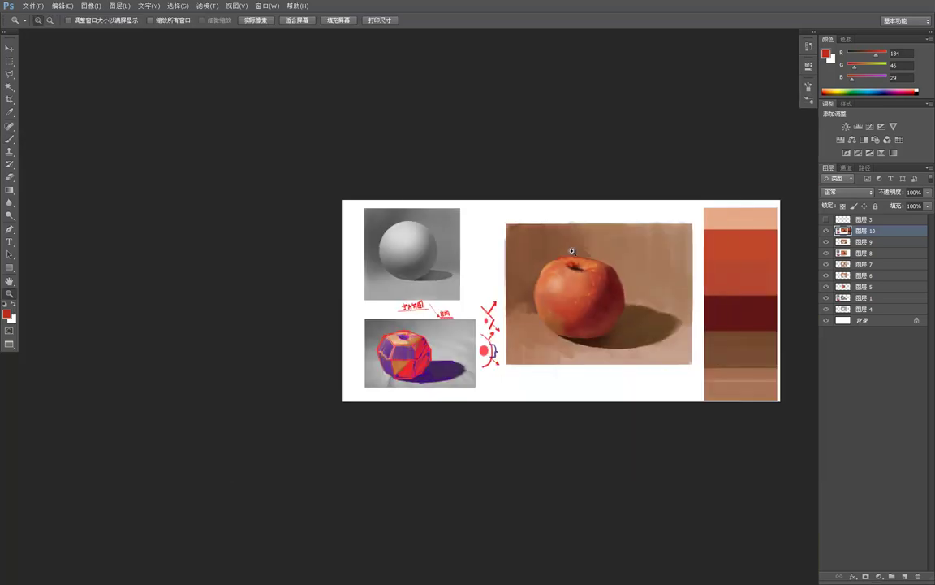
Deepen the sampled rim orange to R 160, G 90, B 30 and blend it with neighbouring tones along the upper-left contour
click(572, 254)
click(569, 251)
click(569, 253)
key(b)
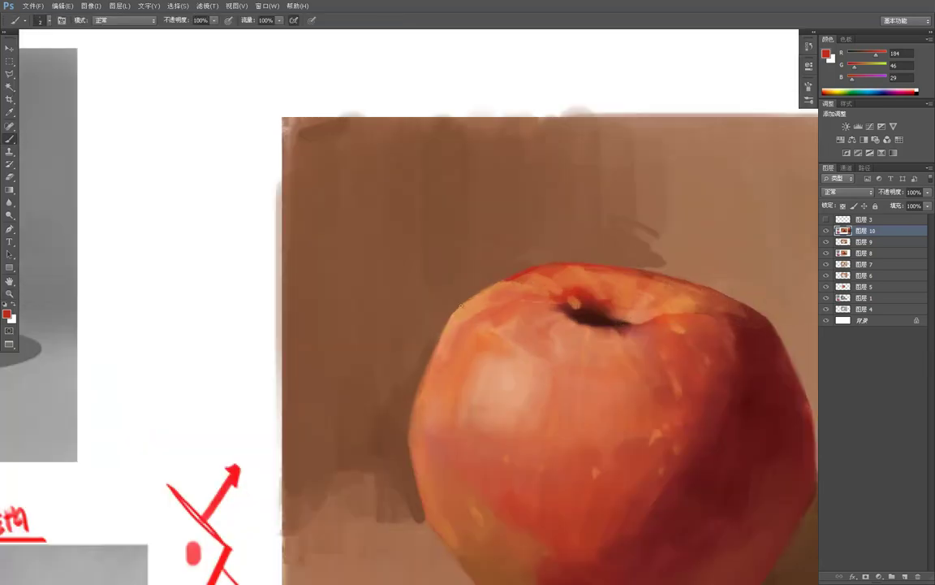
alt+click(455, 314)
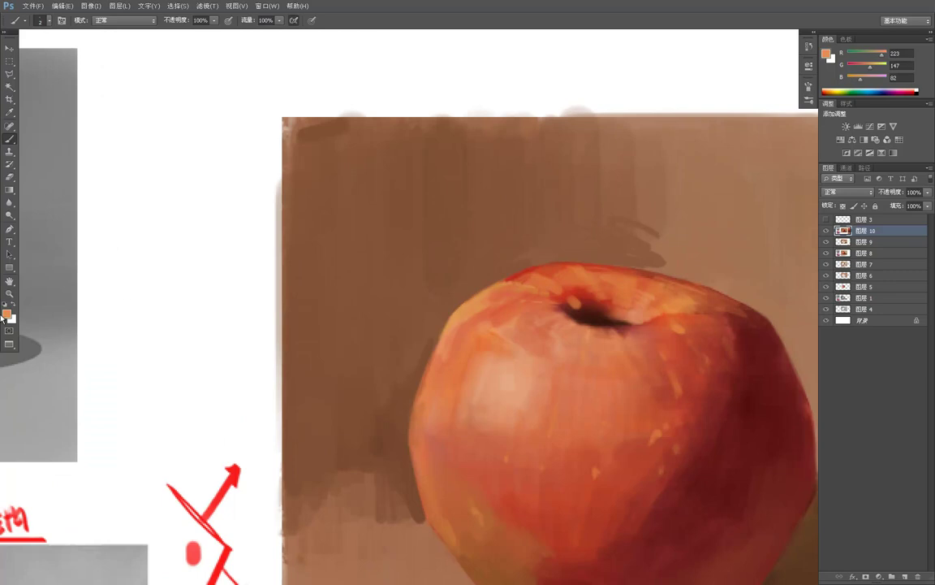
click(7, 314)
click(219, 213)
click(354, 161)
key(b)
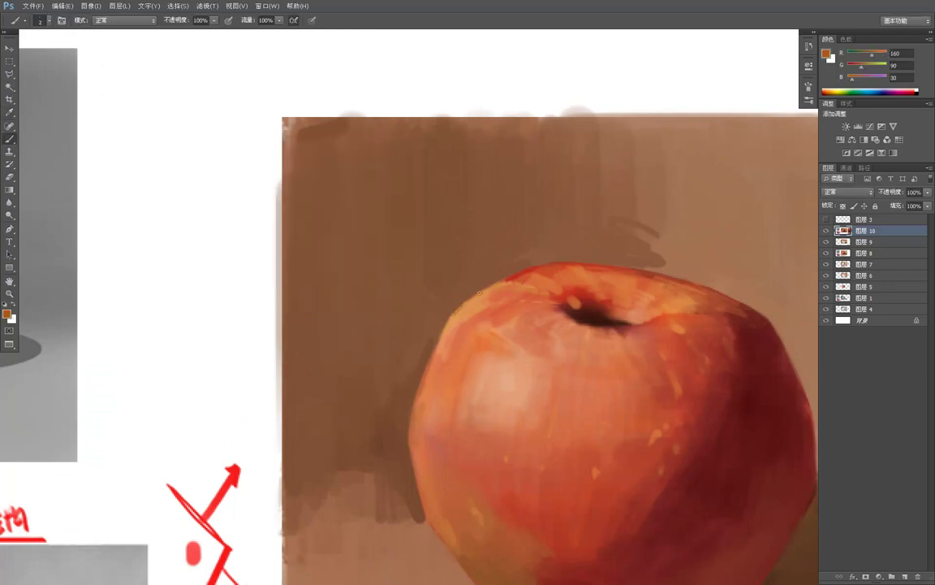
alt+click(485, 289)
alt+click(497, 283)
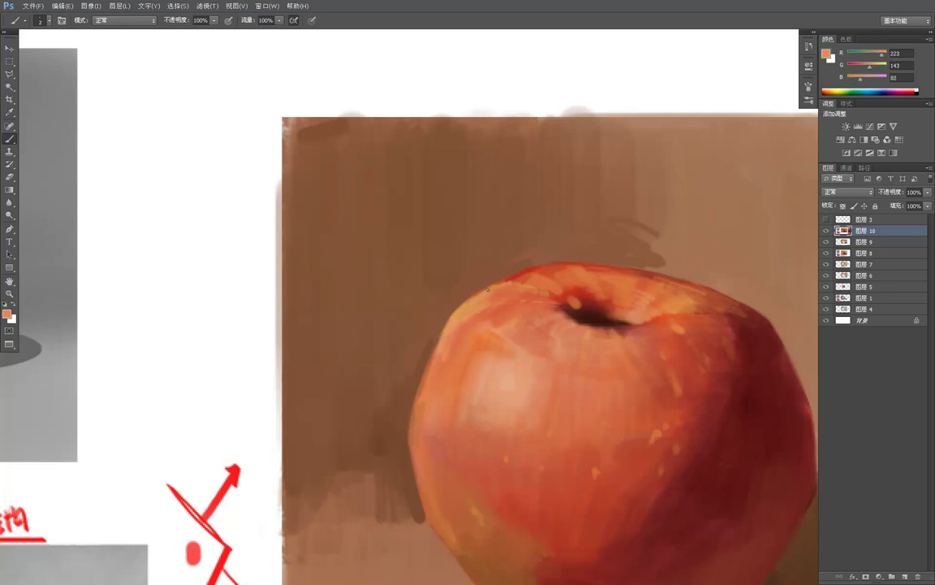
Pick the rim's red (R 184, G 47, B 29) as the brush colour, line the apple's left contour with it, and check the painting
click(6, 313)
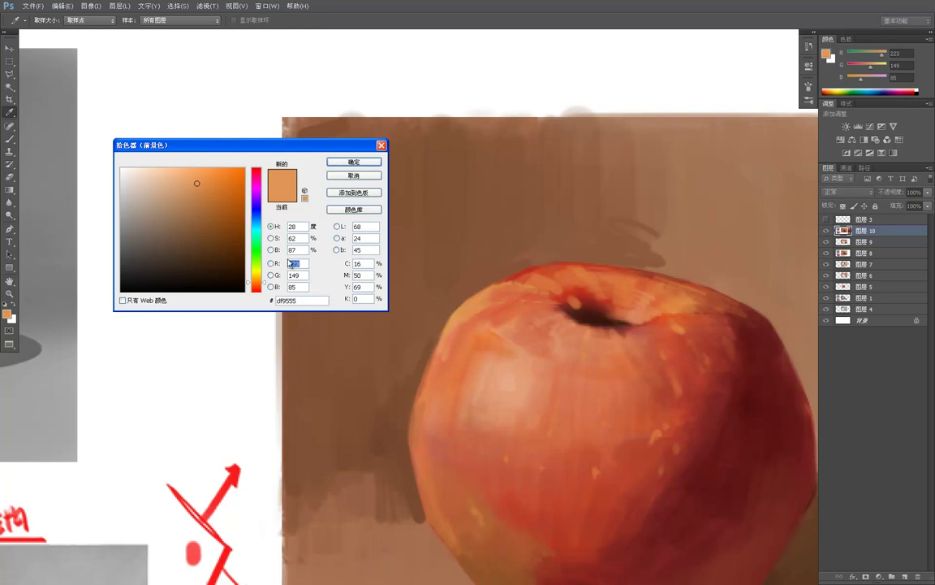
click(504, 267)
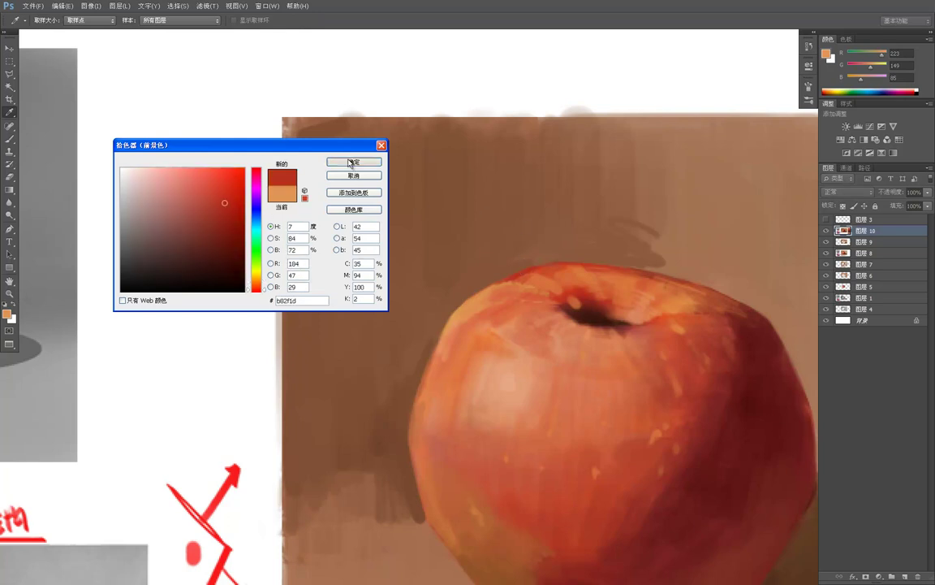
click(354, 162)
drag(423, 282, 371, 172)
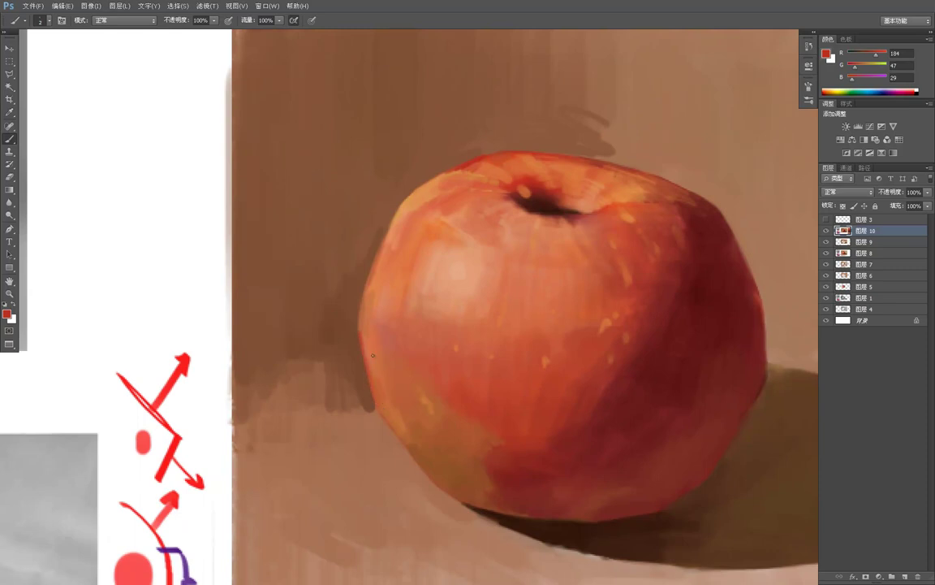
mouse_move(363, 311)
mouse_down()
mouse_move(359, 334)
mouse_move(365, 312)
mouse_up()
key(z)
alt+click(453, 290)
alt+click(453, 296)
alt+click(453, 296)
alt+click(530, 324)
alt+click(529, 327)
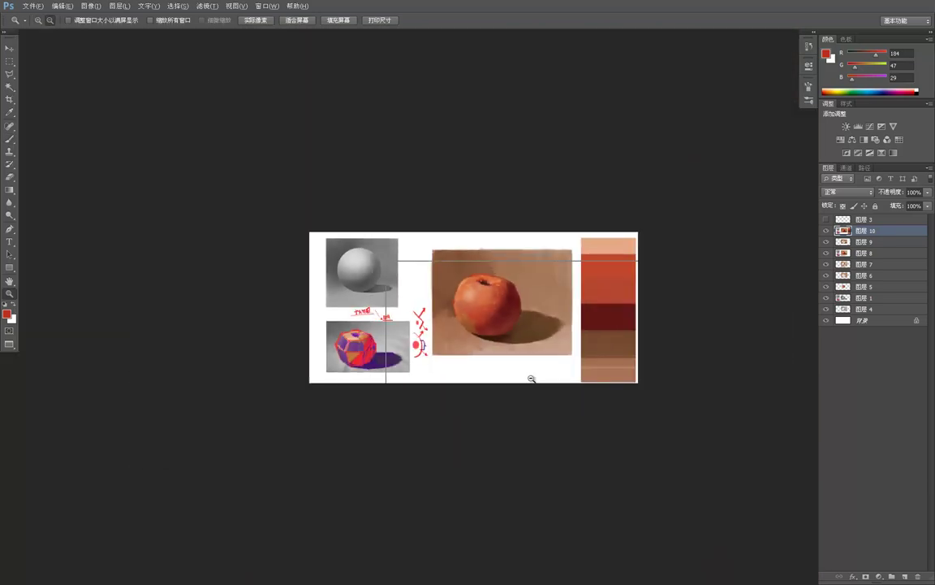
alt+click(530, 357)
Soften the red line on the apple's left contour with sampled orange (R 205, G 118, B 69)
click(490, 288)
click(481, 288)
click(491, 318)
click(492, 318)
click(449, 334)
key(b)
drag(458, 313, 503, 241)
alt+click(413, 379)
alt+click(413, 379)
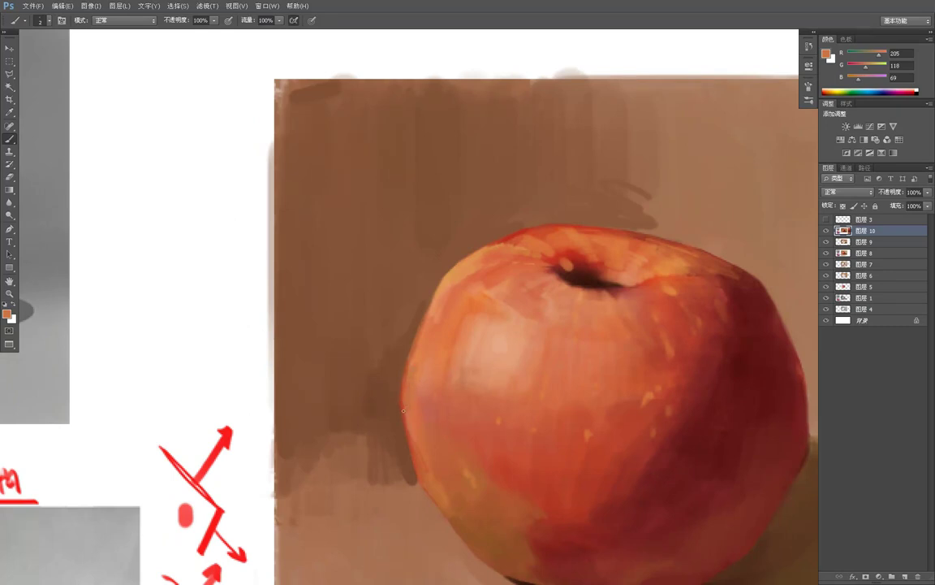
Mix a deeper orange (R 194, G 101, B 51) from the sampled rim colour, blend it into the upper-left rim, and check the composition
alt+click(485, 247)
click(8, 313)
click(212, 198)
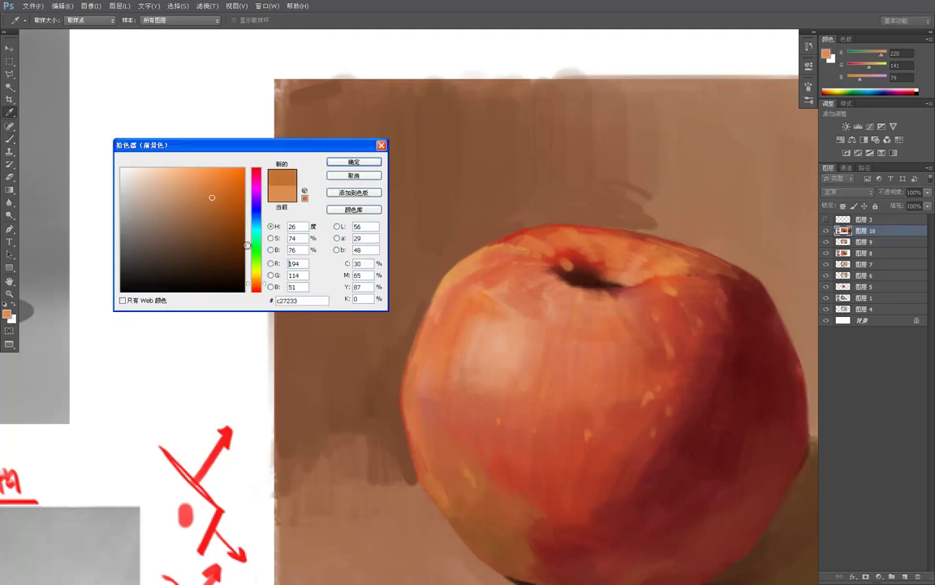
click(260, 285)
click(354, 161)
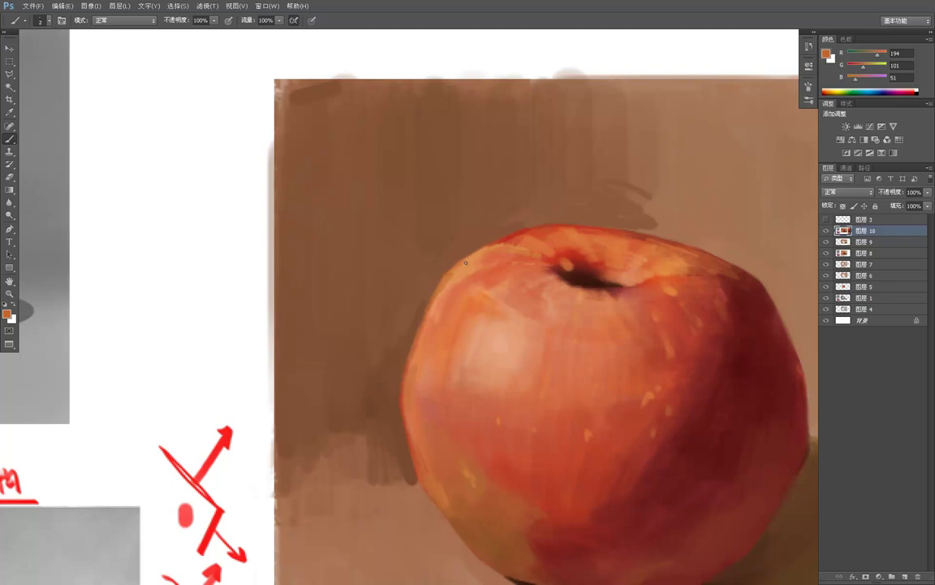
key(z)
alt+click(534, 212)
alt+click(534, 212)
alt+click(522, 209)
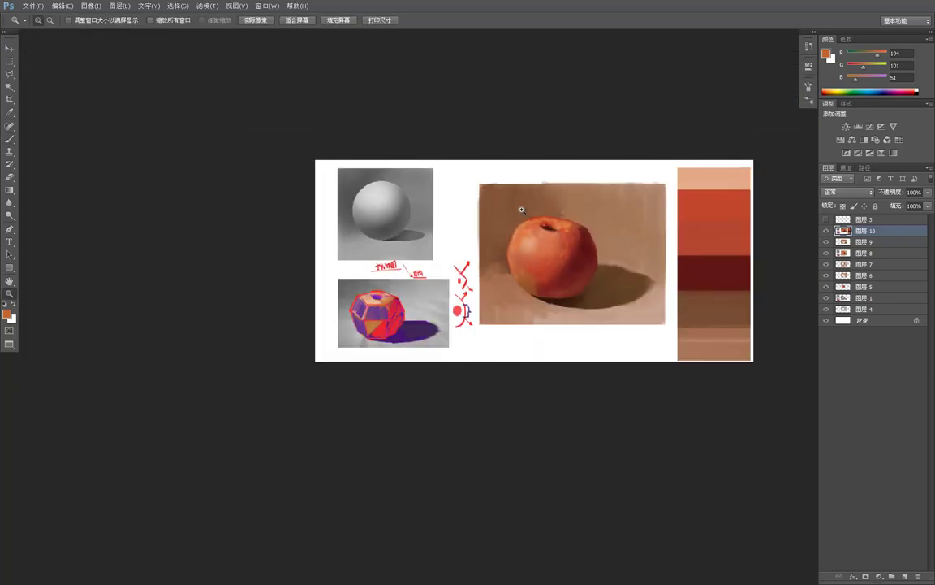
Enlarge the brush to size 4 and blend reddish brown (R 144, G 74, B 40) into the transition at the apple's lower left
click(542, 291)
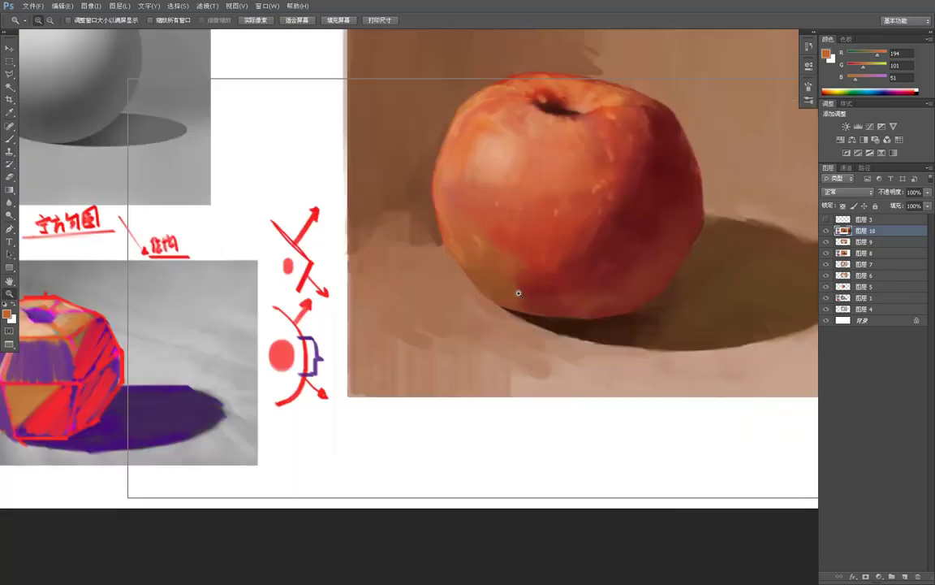
click(524, 286)
key(b)
key(bracketright)
drag(514, 287, 533, 306)
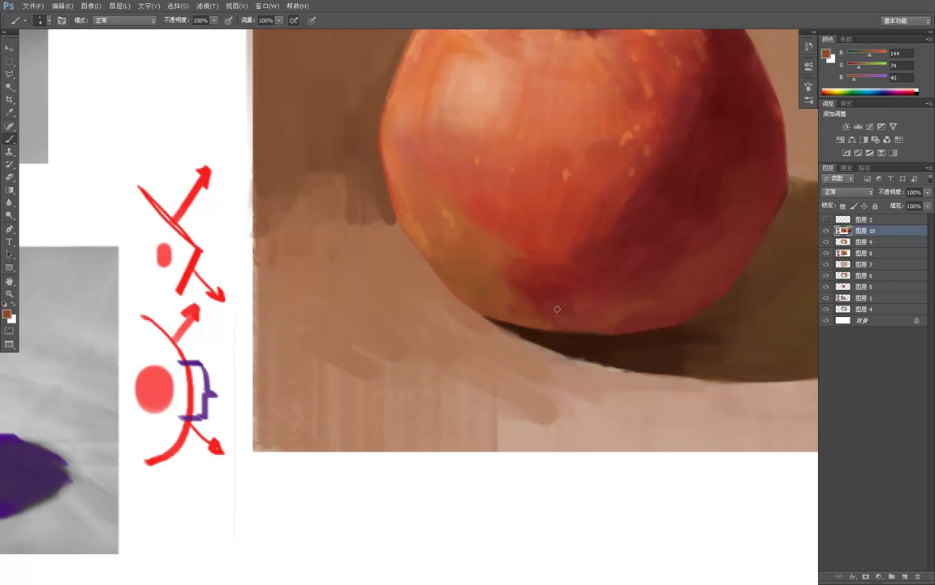
alt+click(560, 249)
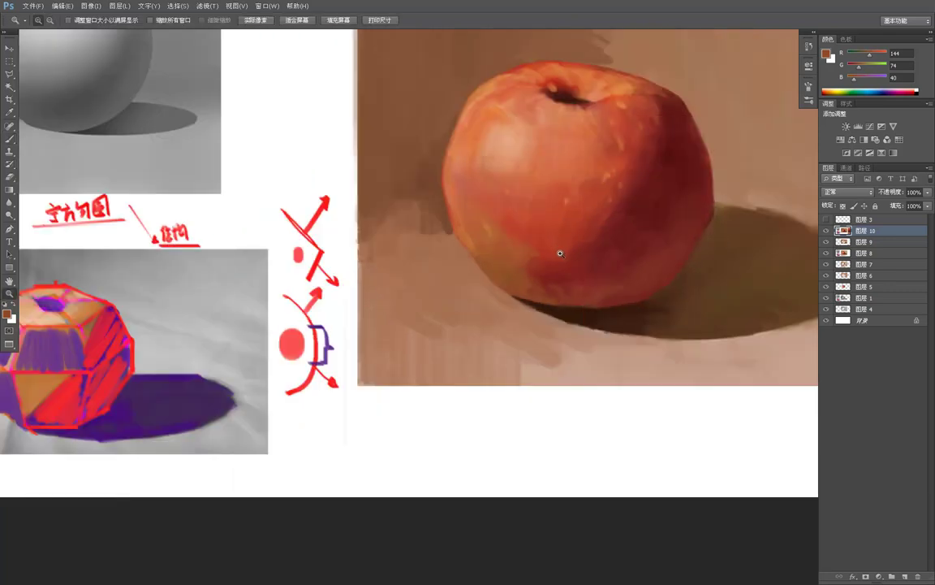
Smooth the red transition near the apple's base with sampled dark red-brown (R 133, G 58, B 38) and check the whole painting
ctrl+click(561, 252)
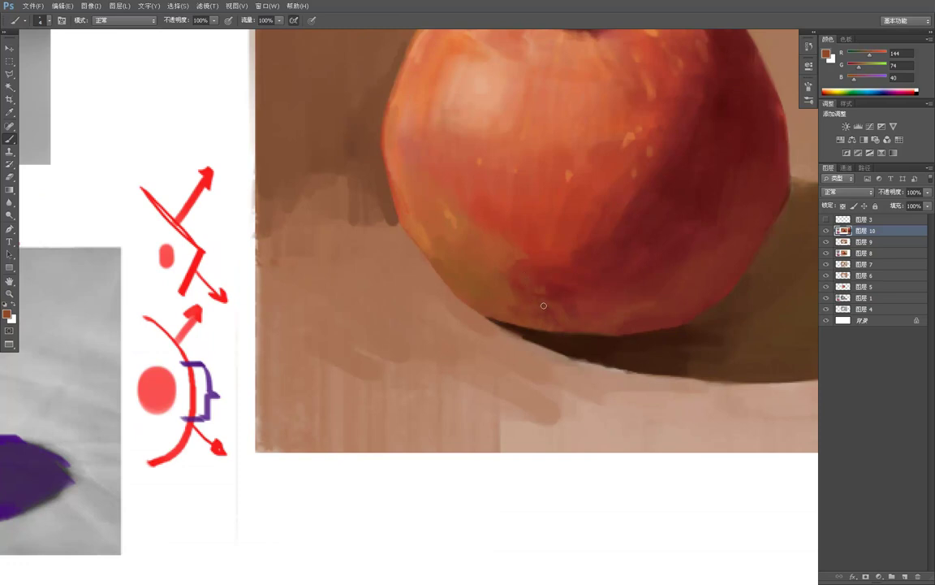
alt+click(545, 309)
key(z)
alt+click(570, 281)
alt+click(588, 227)
alt+click(588, 225)
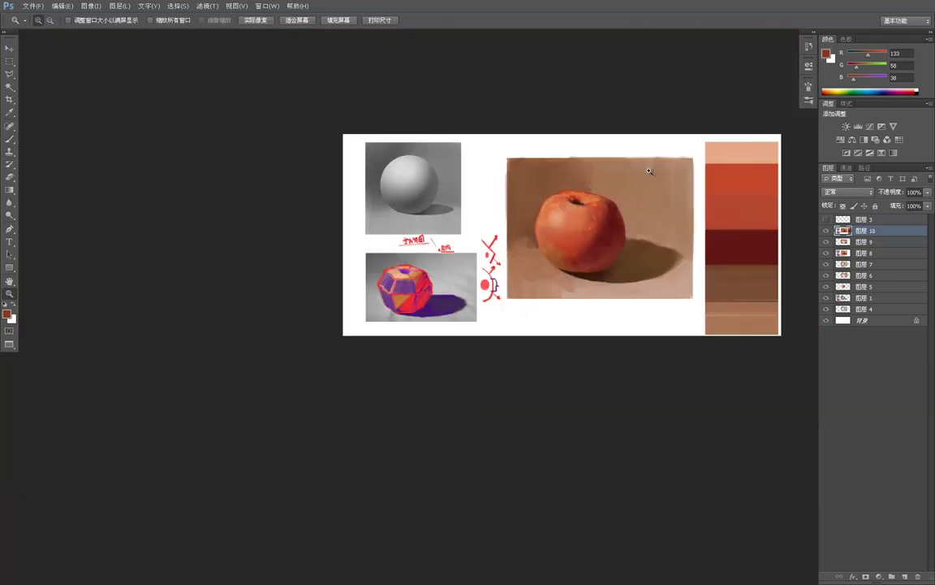
Stamp the visible layers into a new merged layer above the current painting layer
scroll(573, 260, up, 5)
key(r)
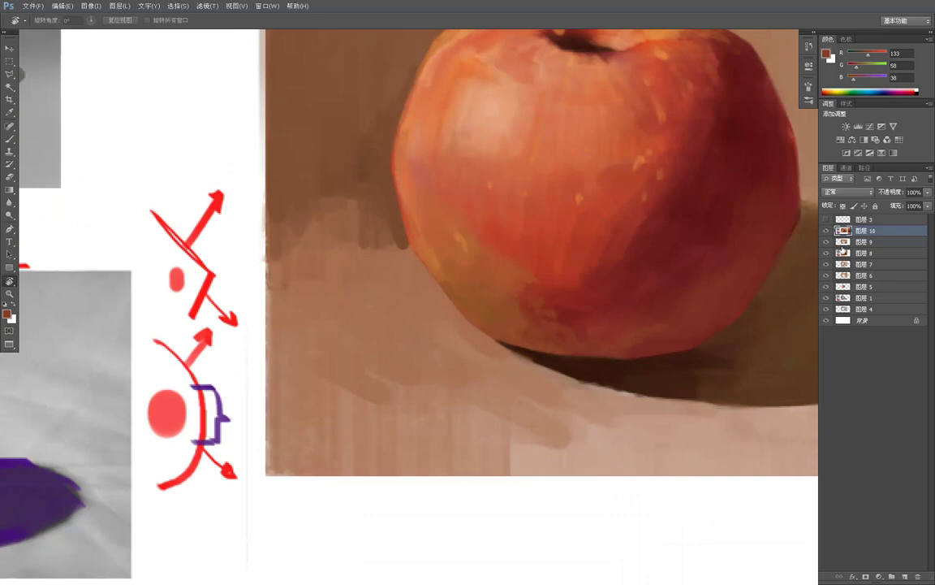
key(ctrl+shift+alt+n)
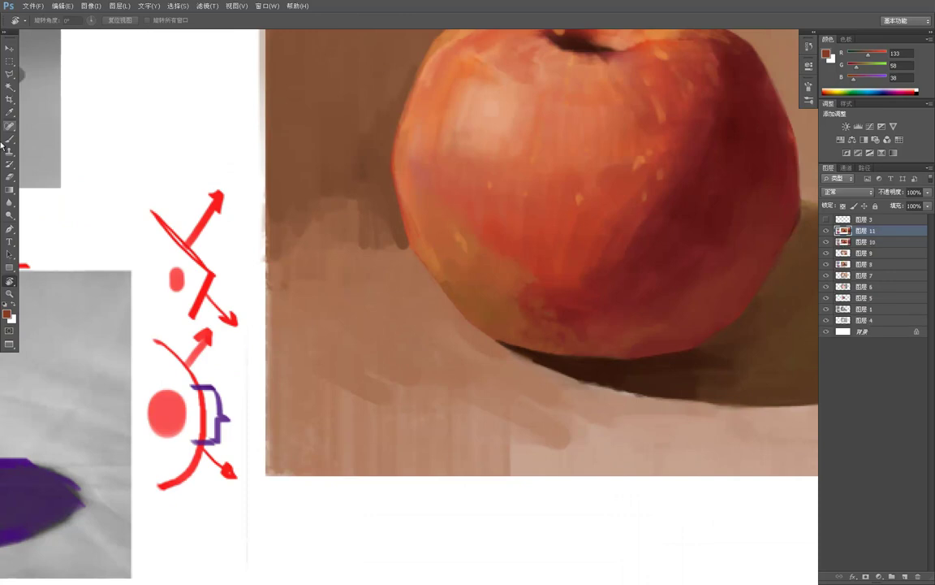
Smudge the apple's lower-right edge with the Smudge tool at 50% strength and check the whole painting
click(10, 216)
click(12, 216)
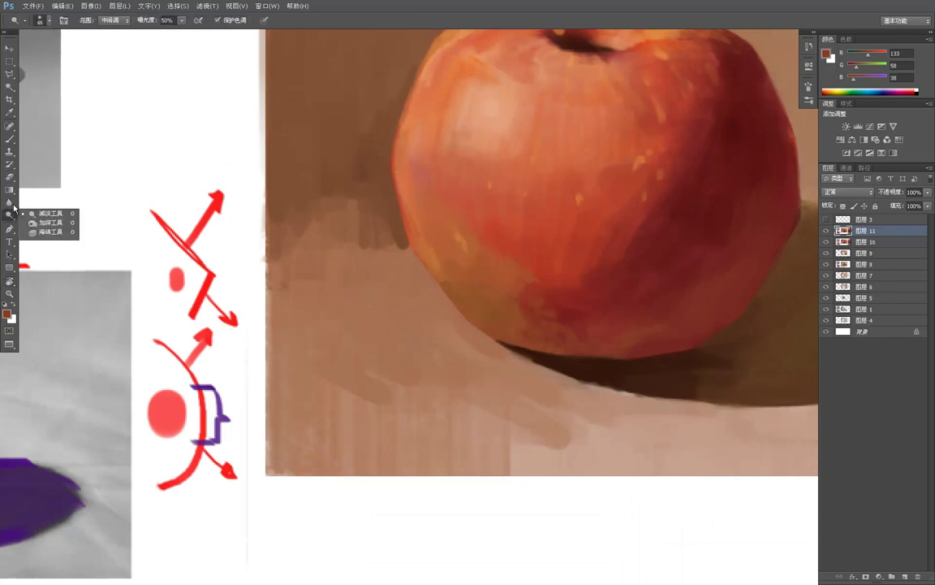
click(10, 203)
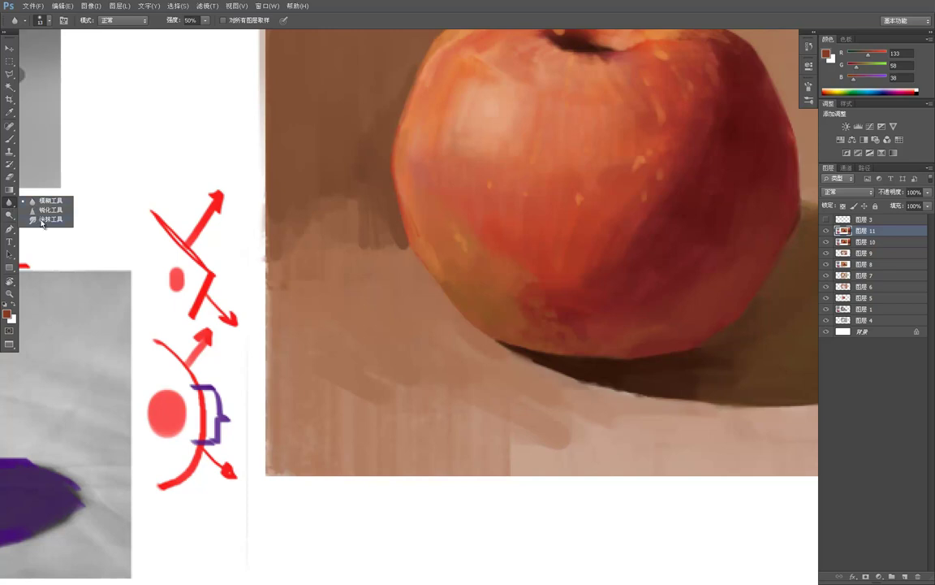
click(42, 218)
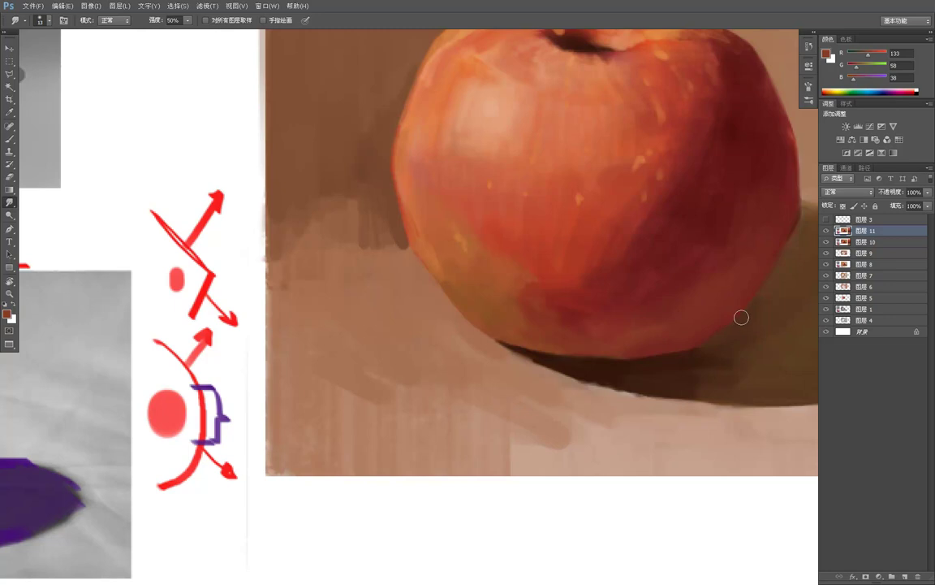
key(z)
alt+click(713, 327)
alt+click(715, 335)
alt+click(716, 334)
alt+click(734, 320)
click(736, 315)
click(736, 315)
click(743, 316)
click(719, 294)
Refine the apple's lower-right contour against the cast shadow with sampled dark browns, including R 82, G 49, B 29 and R 101, G 64, B 37
key(b)
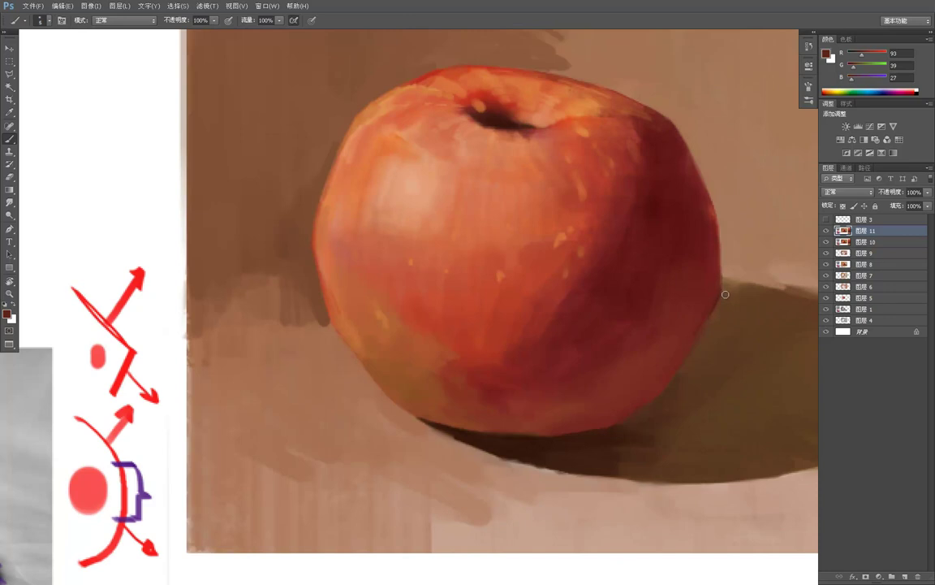
alt+click(736, 301)
drag(723, 304, 711, 324)
alt+click(683, 372)
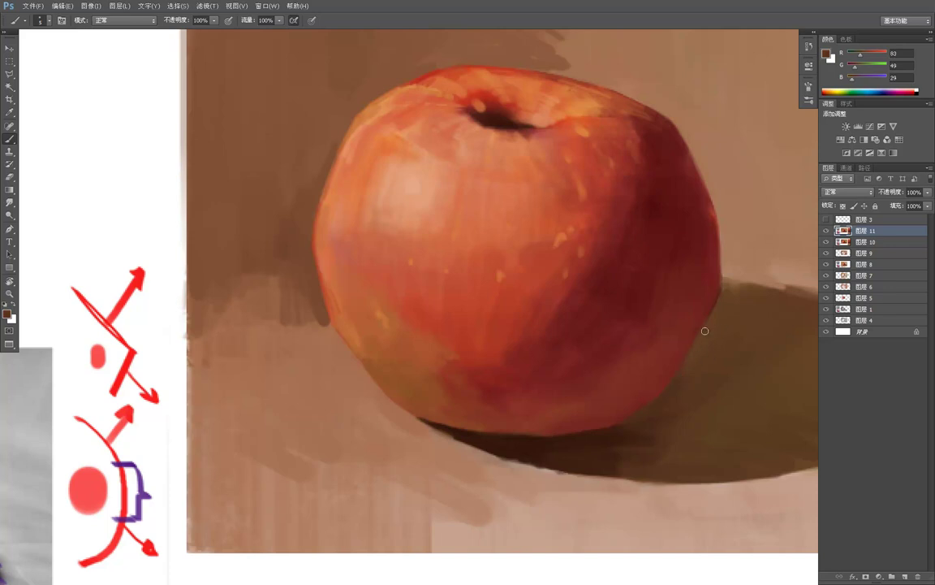
alt+click(725, 289)
alt+click(714, 325)
alt+click(730, 280)
alt+click(727, 276)
Repaint the apple's upper-right contour with sampled dark reds (R 86, G 16, B 16 and R 120, G 37, B 36) and check the composition
ctrl+click(722, 265)
ctrl+click(722, 265)
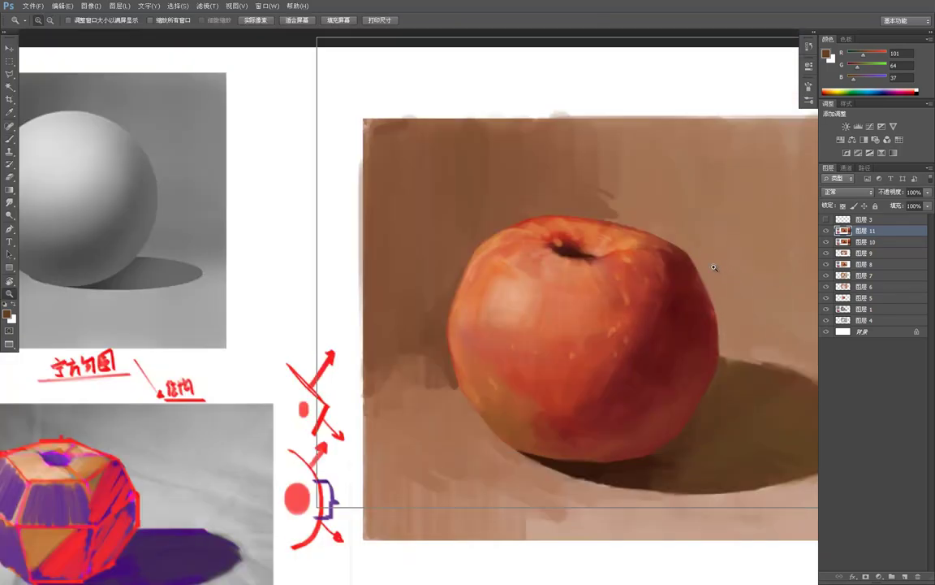
ctrl+click(722, 272)
ctrl+click(721, 273)
alt+click(627, 331)
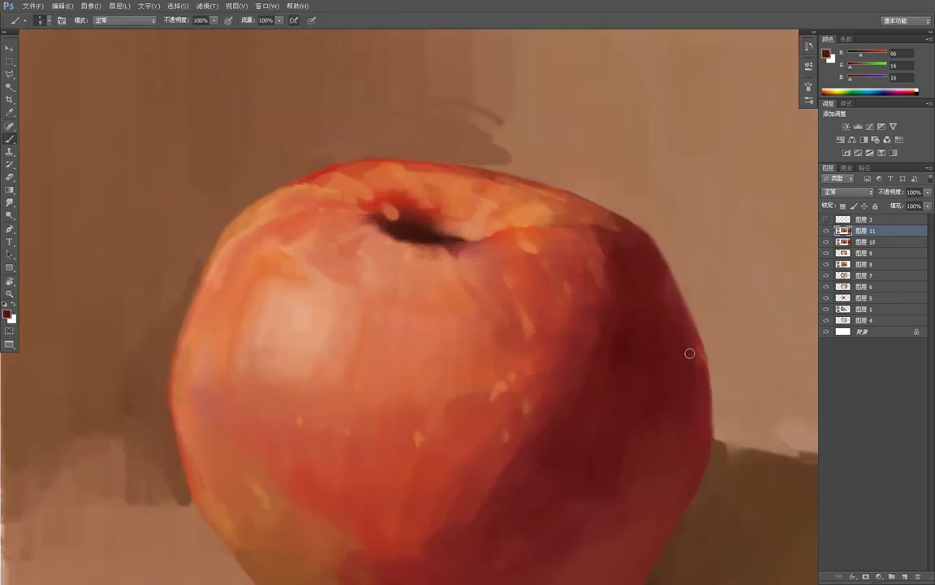
alt+click(693, 345)
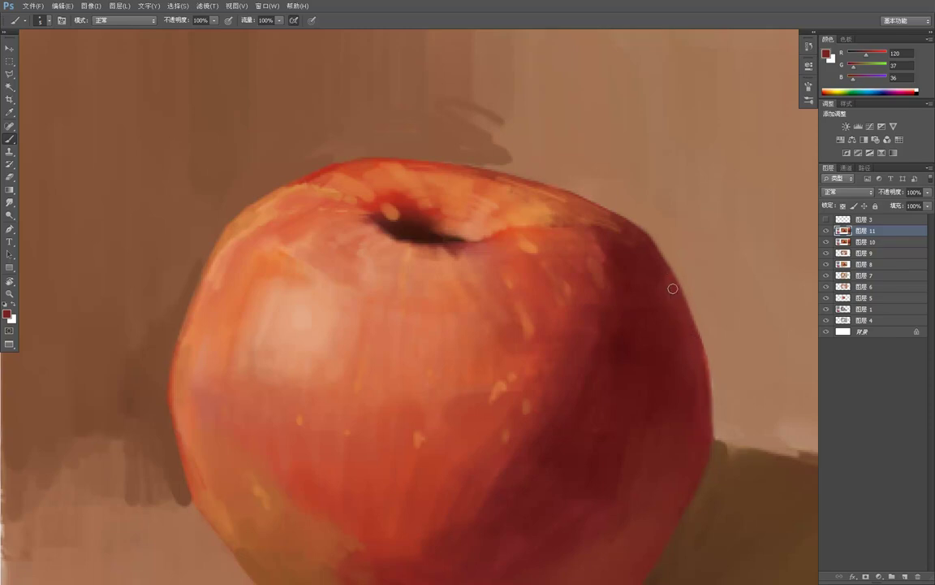
key(z)
alt+click(716, 330)
alt+click(719, 324)
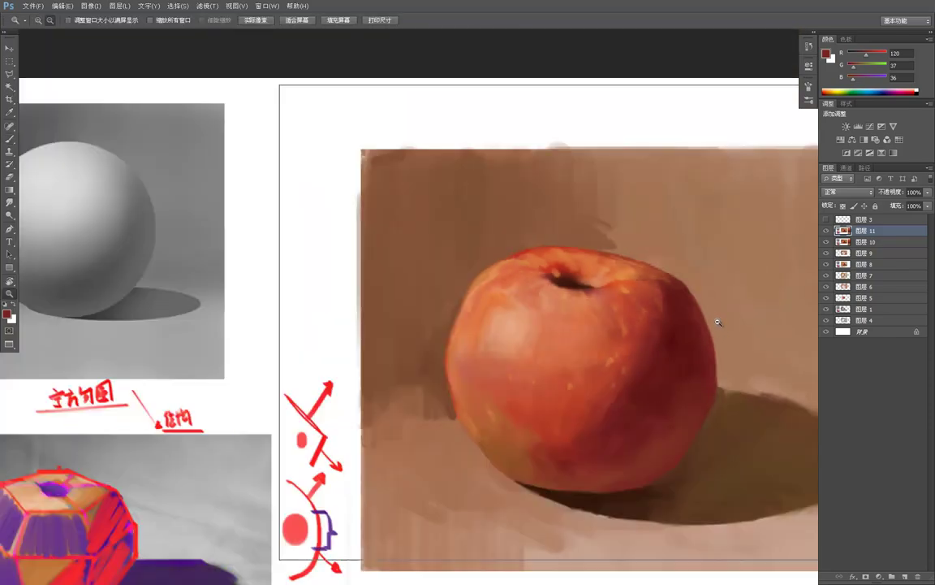
alt+click(721, 324)
alt+click(718, 318)
Blend sampled reddish brown (R 120, G 44, B 34) into the apple's right edge beside the shadow and check the whole painting
click(725, 356)
click(725, 355)
click(690, 315)
key(b)
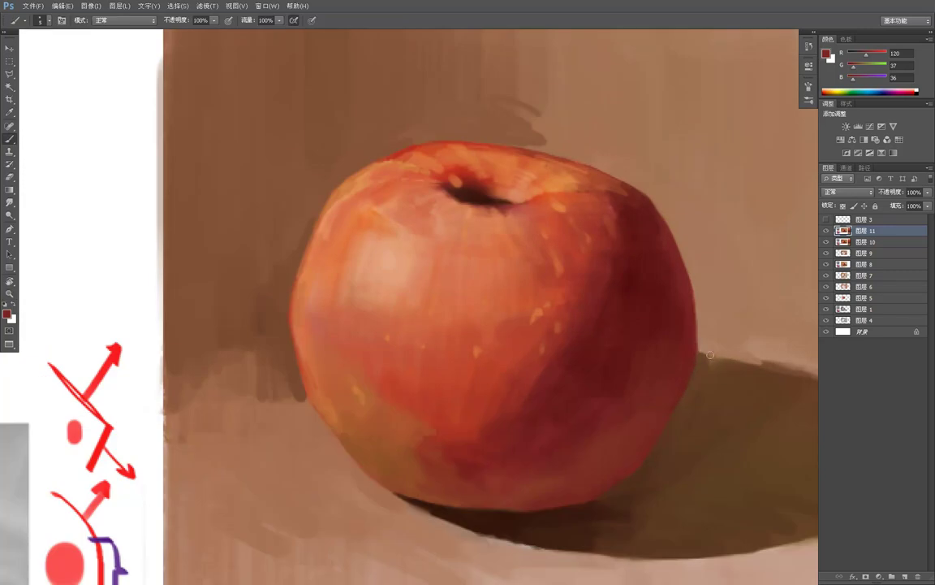
alt+click(635, 278)
alt+click(542, 485)
drag(675, 368, 672, 375)
alt+click(674, 378)
key(z)
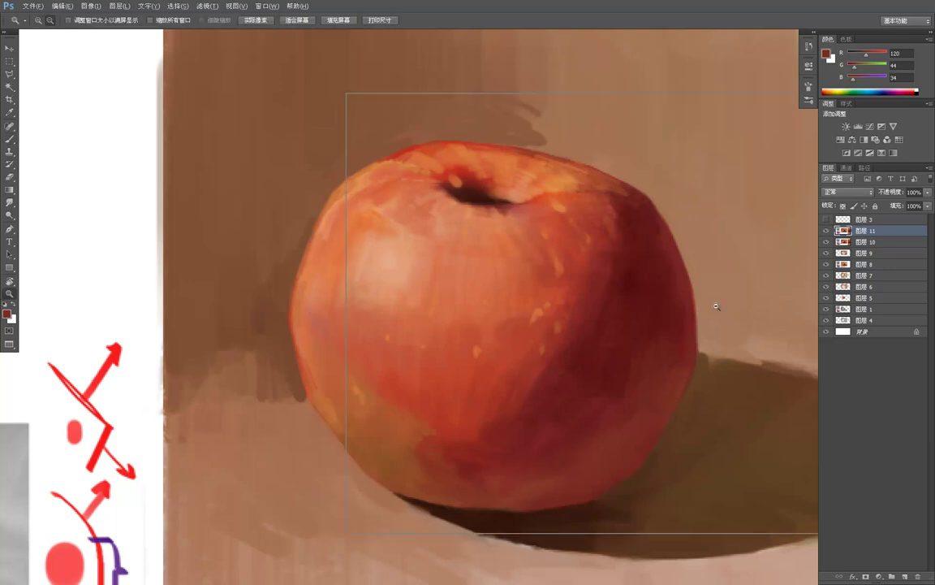
alt+click(717, 306)
alt+click(719, 297)
alt+click(722, 299)
Round the apple's right contour in the dark side with sampled dark reds (R 84, G 14, B 14 and R 93, G 21, B 21)
click(719, 299)
click(719, 301)
click(719, 304)
key(b)
alt+click(631, 282)
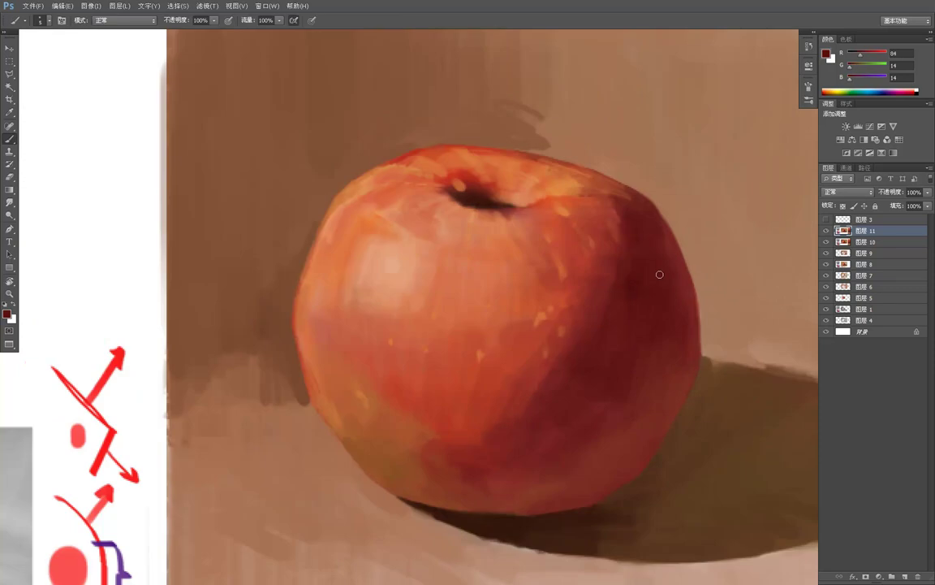
alt+click(660, 234)
drag(686, 265, 694, 286)
Desaturate the merged layer and examine the apple's tonal values in greyscale against the reference sphere
key(z)
alt+click(691, 244)
alt+click(689, 236)
alt+click(687, 220)
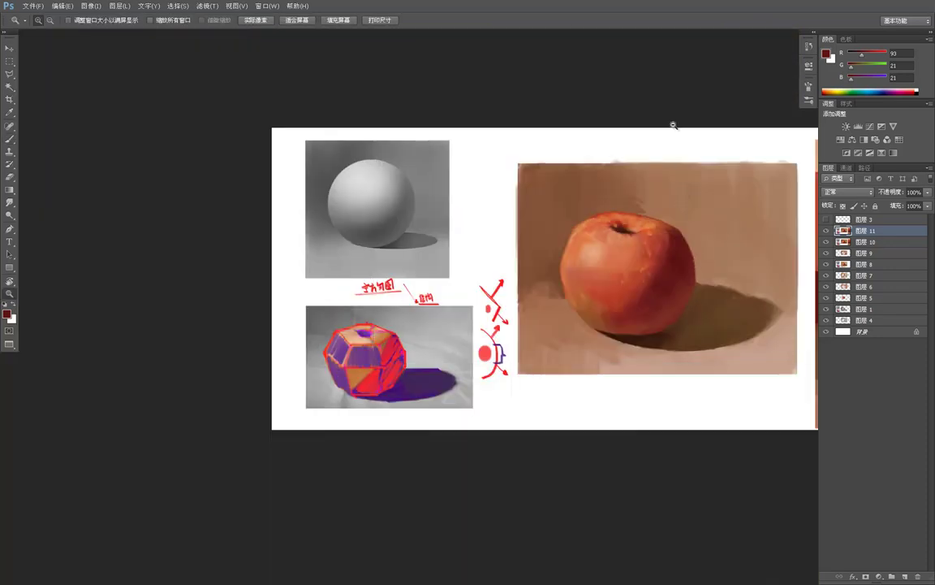
key(ctrl+shift+u)
drag(706, 244, 601, 267)
key(b)
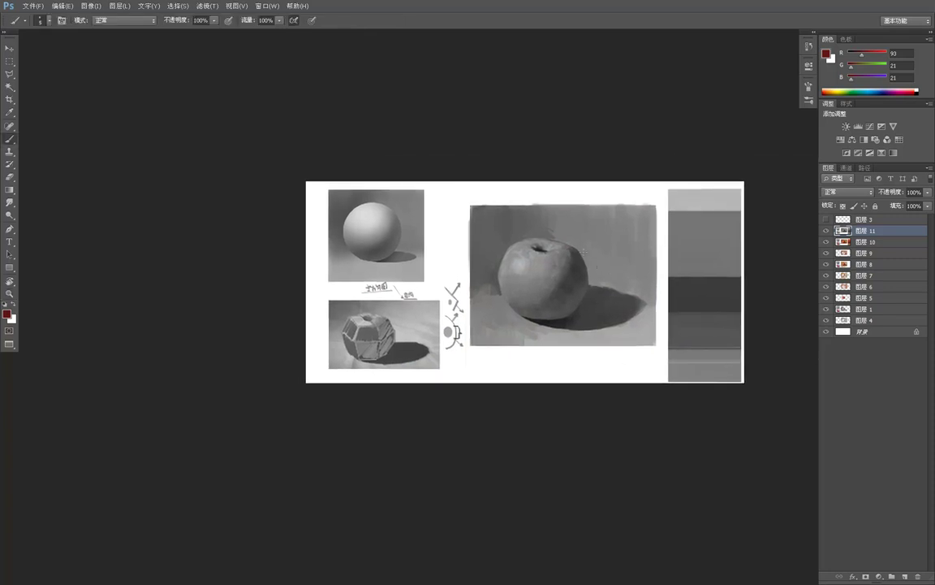
key(z)
click(540, 221)
click(539, 221)
click(539, 221)
key(b)
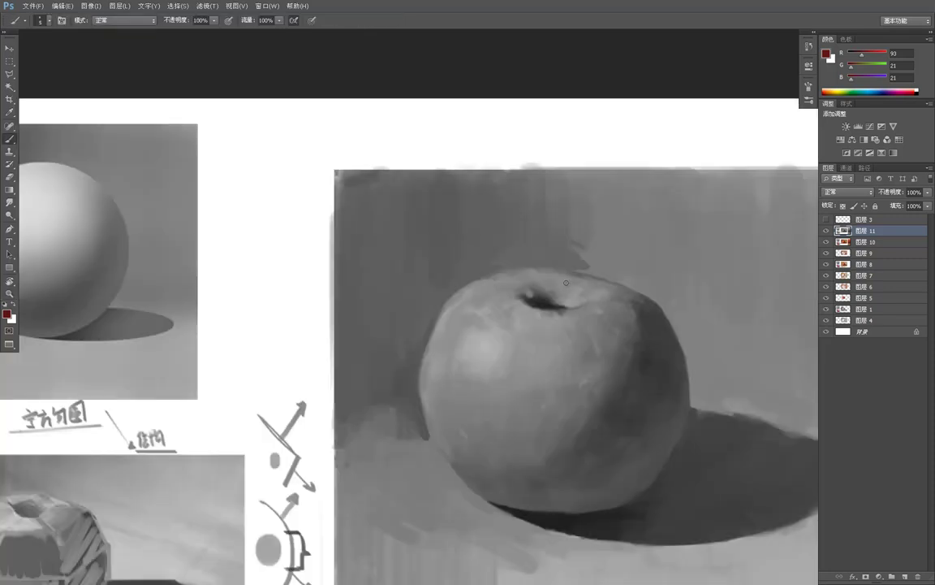
Compare the greyscale and colour versions of the painting repeatedly and return to full colour
key(ctrl+y)
key(ctrl+y)
key(ctrl+y)
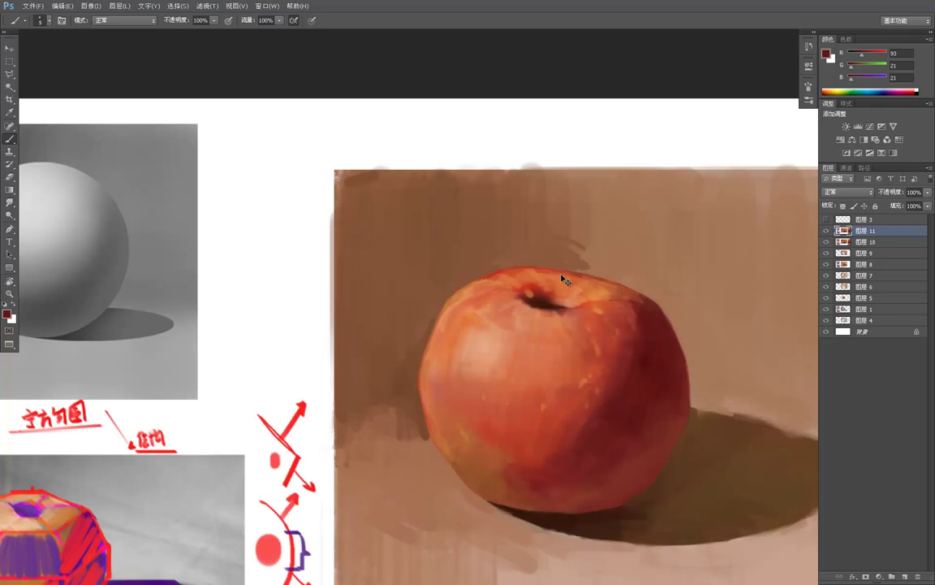
key(ctrl+y)
key(ctrl+y)
key(ctrl+y)
key(ctrl+y)
key(ctrl+y)
key(ctrl+y)
key(ctrl+y)
key(ctrl+y)
key(ctrl+y)
key(ctrl+y)
Reduce the brush to size 2, repaint the apple's top rim with dark red (R 102, G 24, B 23), and check the composition
key(z)
drag(299, 107, 647, 295)
click(647, 294)
key(b)
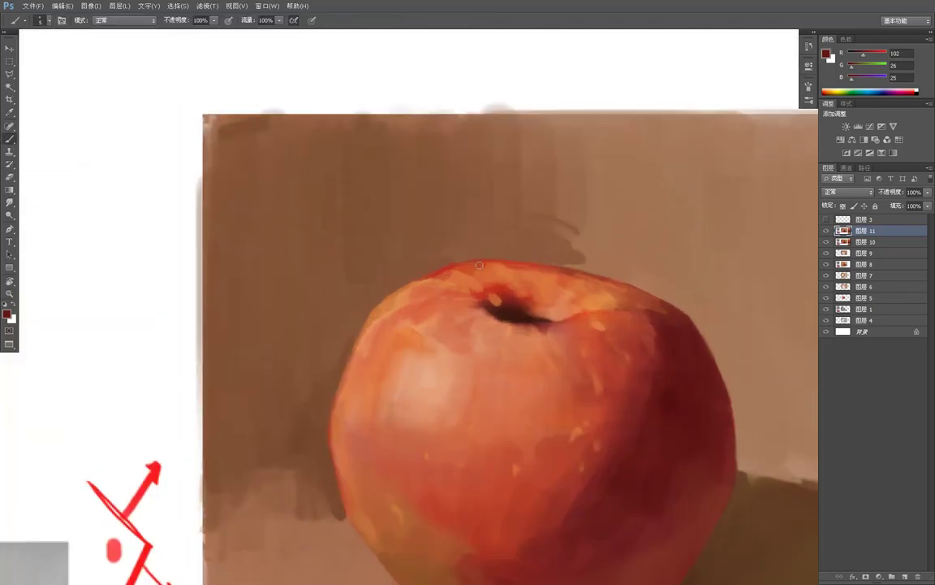
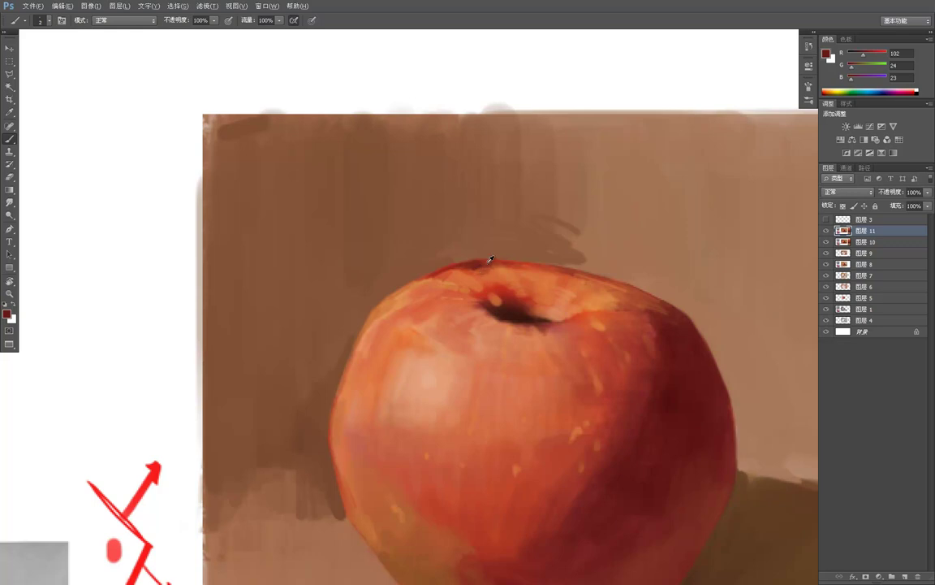
alt+click(512, 260)
key(z)
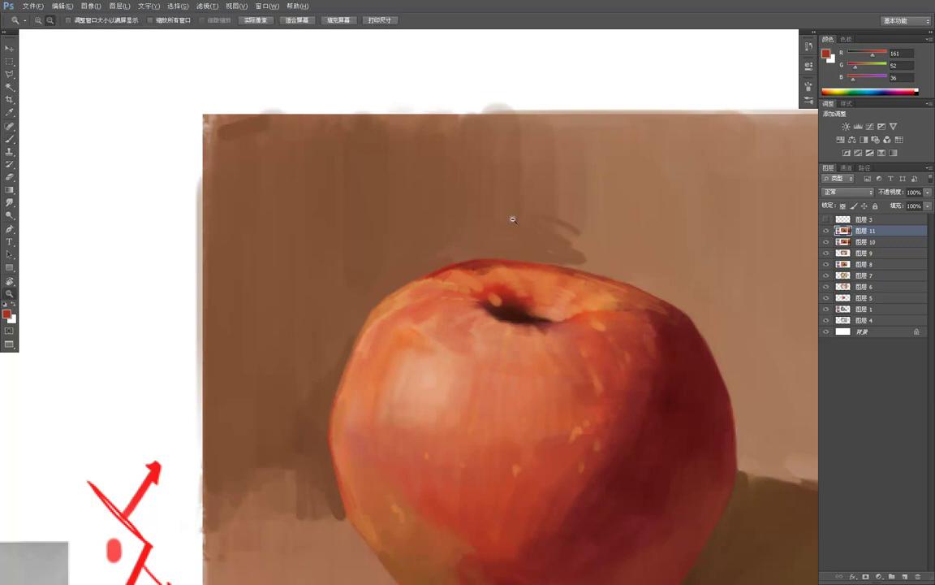
alt+click(514, 217)
alt+click(532, 227)
alt+click(536, 229)
alt+click(545, 233)
alt+click(552, 235)
drag(557, 236, 490, 234)
Retouch the top rim with sampled red (R 144, G 45, B 32) and stamp the visible layers into a new merged layer
key(b)
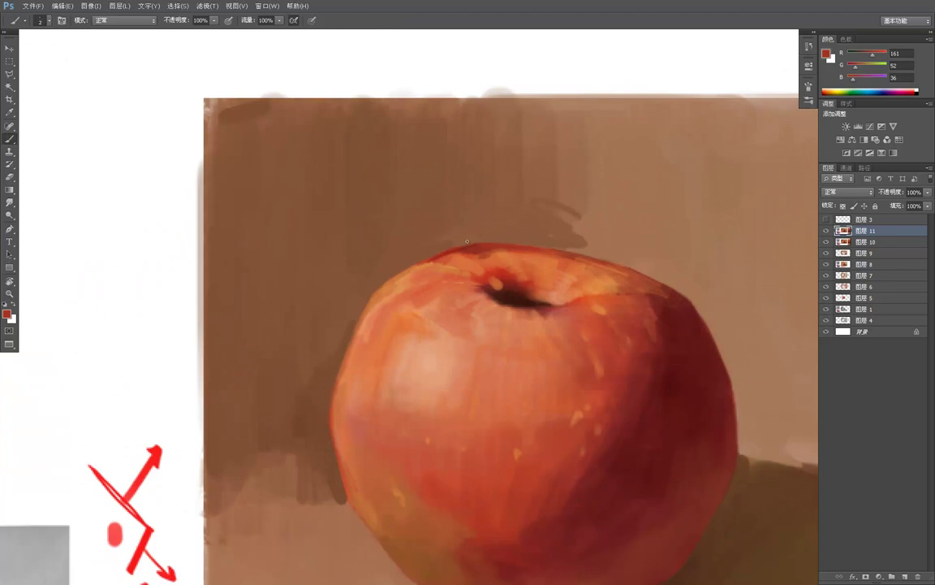
alt+click(483, 243)
key(r)
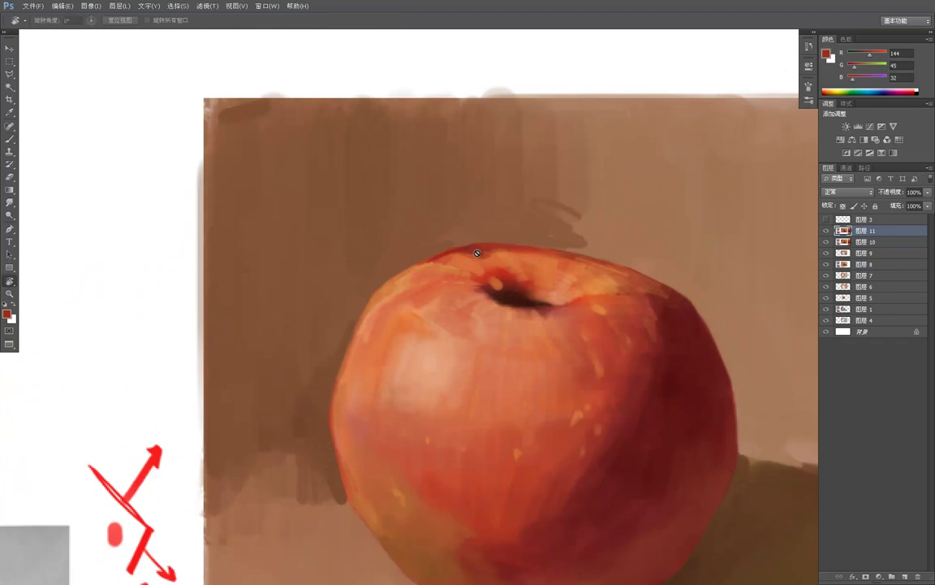
key(ctrl+shift+alt+n)
Darken and smooth the apple's top contour with sampled rim and shadow reds, including R 98, G 25, B 25, and check the painting
key(b)
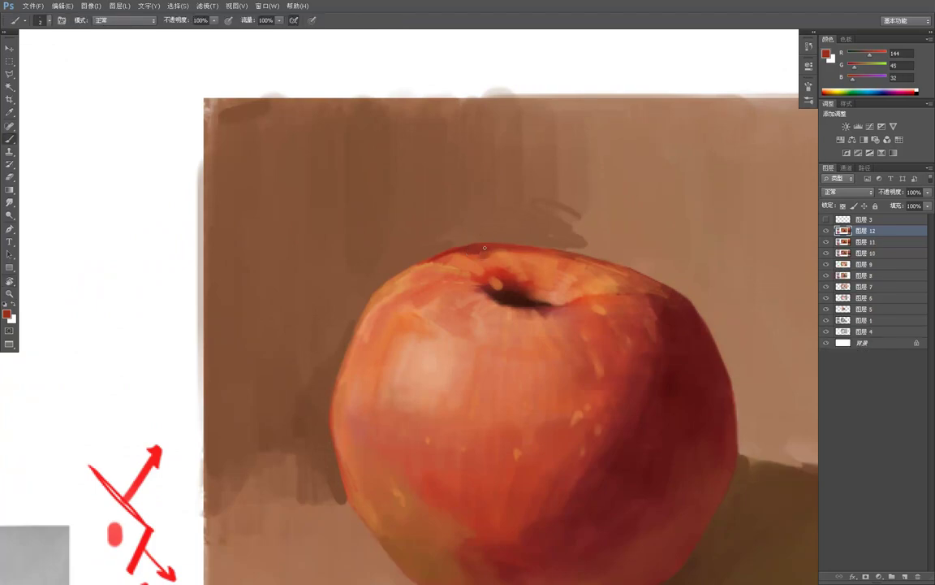
alt+click(476, 255)
alt+click(508, 240)
alt+click(508, 277)
alt+click(670, 306)
key(z)
alt+click(514, 214)
alt+click(518, 220)
alt+click(523, 220)
click(520, 221)
click(519, 220)
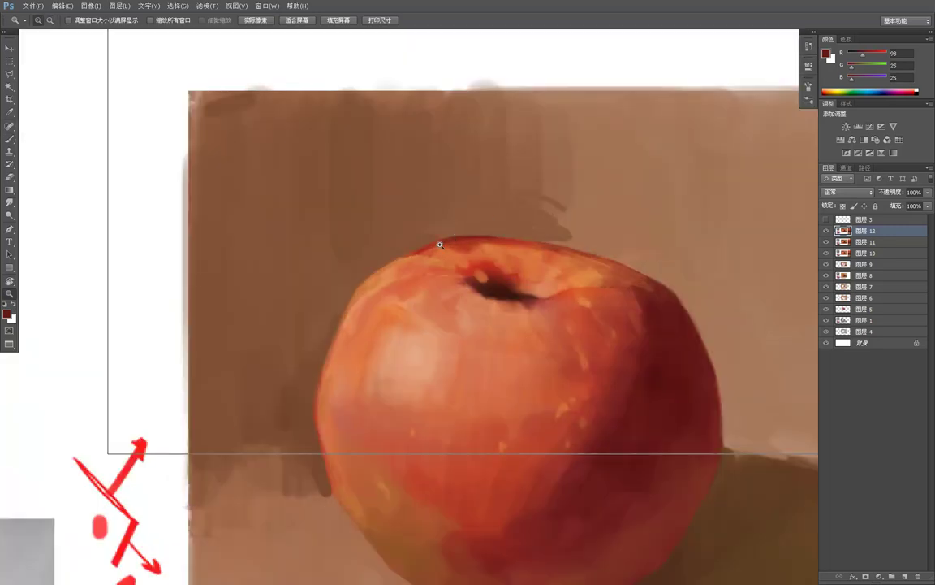
Blend sampled oranges (R 216, G 114, B 60 and R 211, G 96, B 56) into the rim behind the dimple and check the result
key(b)
alt+click(445, 266)
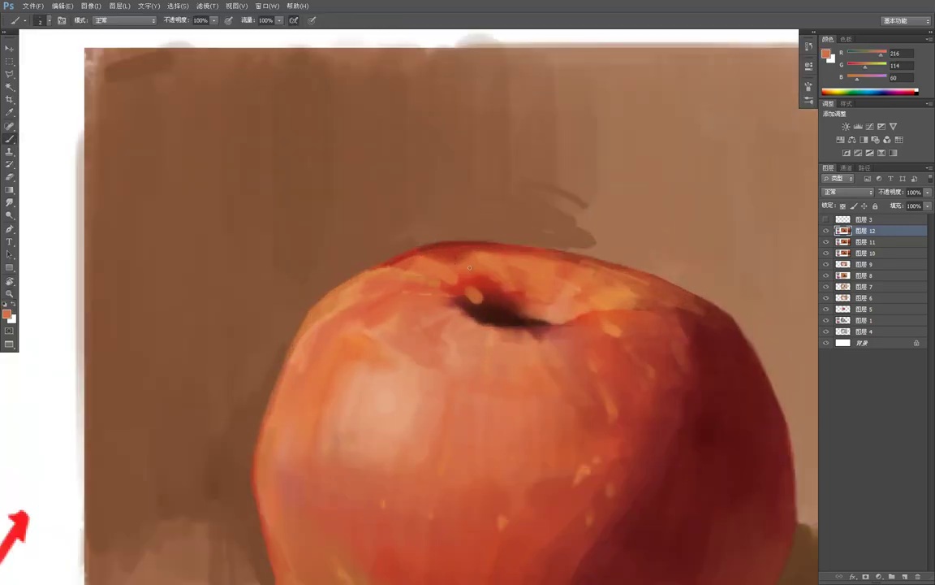
alt+click(466, 261)
alt+click(485, 252)
alt+click(468, 254)
key(z)
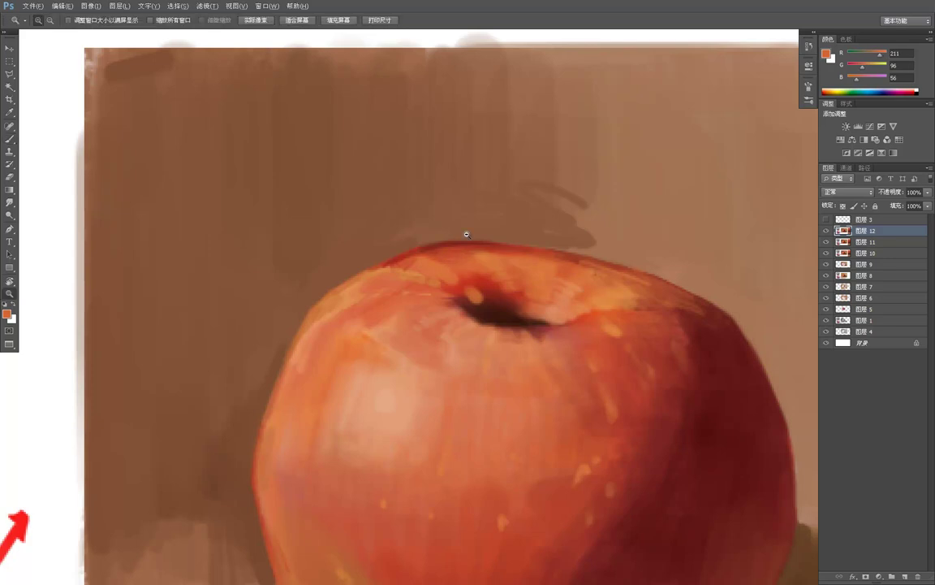
alt+click(465, 234)
alt+click(452, 235)
alt+click(445, 231)
alt+click(414, 191)
drag(445, 220, 420, 213)
Trim the apple's upper-left contour with background brown (R 138, G 88, B 60) and reinforce the rim with sampled dark red
key(b)
alt+click(389, 271)
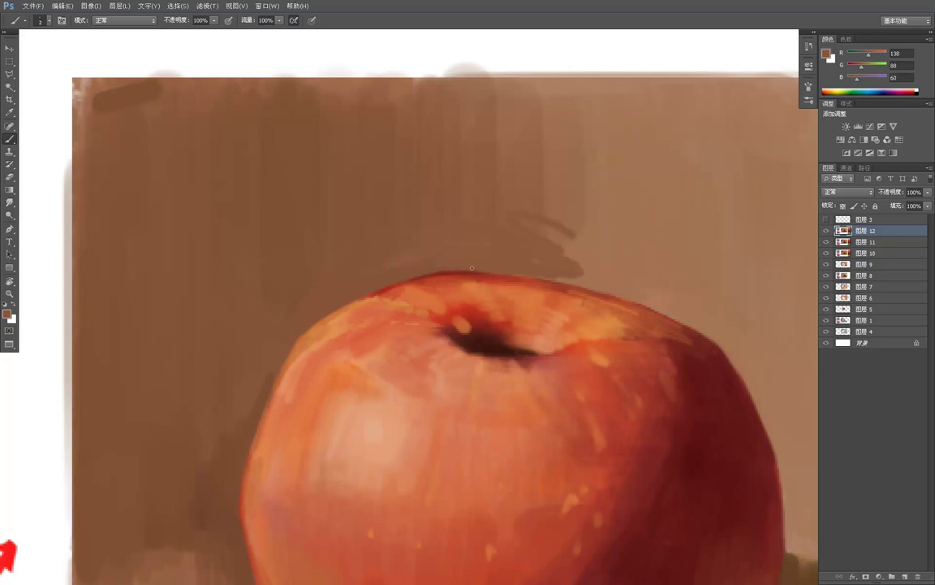
alt+click(387, 285)
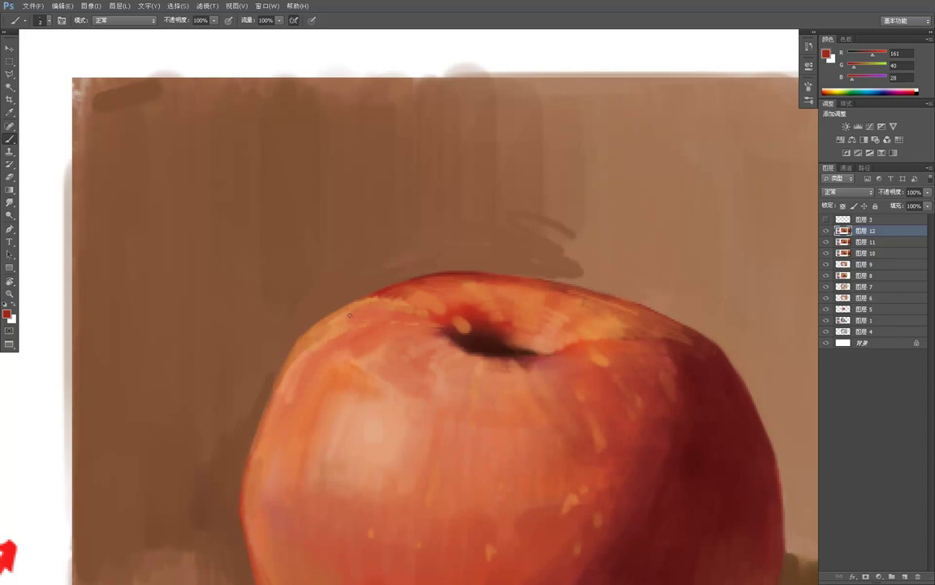
alt+click(399, 283)
Paint red strokes (R 197, G 56, B 36) across the shoulder left of the dimple and check the whole composition
alt+click(436, 315)
drag(356, 332, 312, 360)
key(z)
alt+click(412, 314)
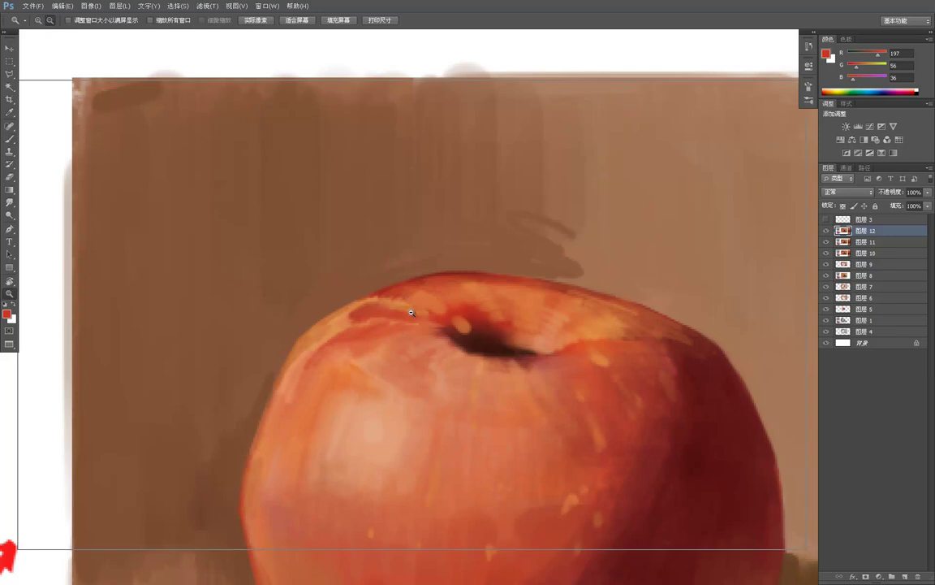
alt+click(424, 302)
alt+click(431, 272)
alt+click(433, 268)
alt+click(475, 250)
Extend the red shoulder texture down the apple's upper left with orange-red (R 206, G 77, B 48) and check the whole painting
click(423, 309)
click(422, 307)
click(422, 305)
click(424, 304)
click(428, 300)
drag(427, 301, 427, 300)
key(b)
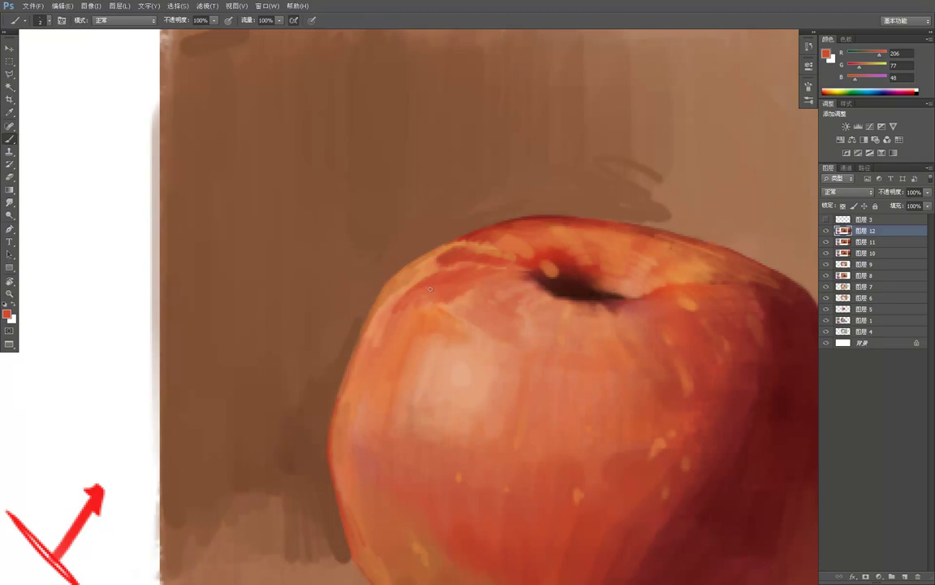
ctrl+alt+click(505, 241)
ctrl+alt+click(514, 234)
ctrl+alt+click(516, 232)
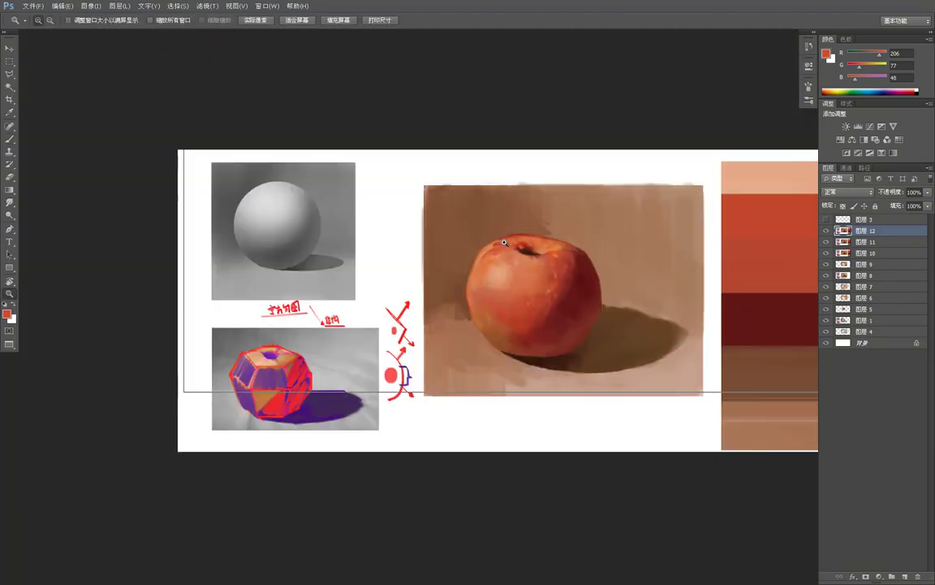
click(504, 242)
Blend sampled shoulder colours and orange (R 193, G 104, B 57) into the apple's upper-left rim and check the full canvas
key(b)
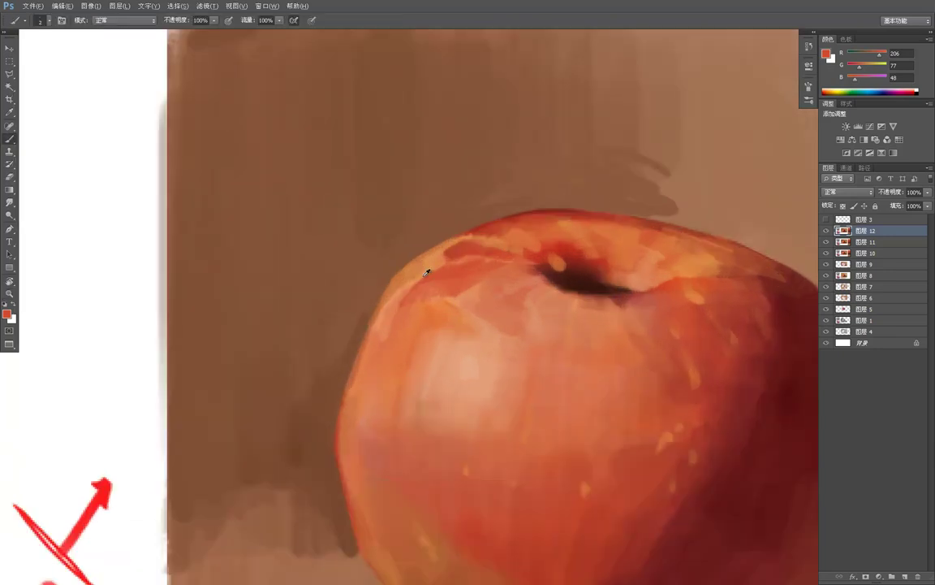
alt+click(428, 267)
alt+click(431, 277)
alt+click(388, 306)
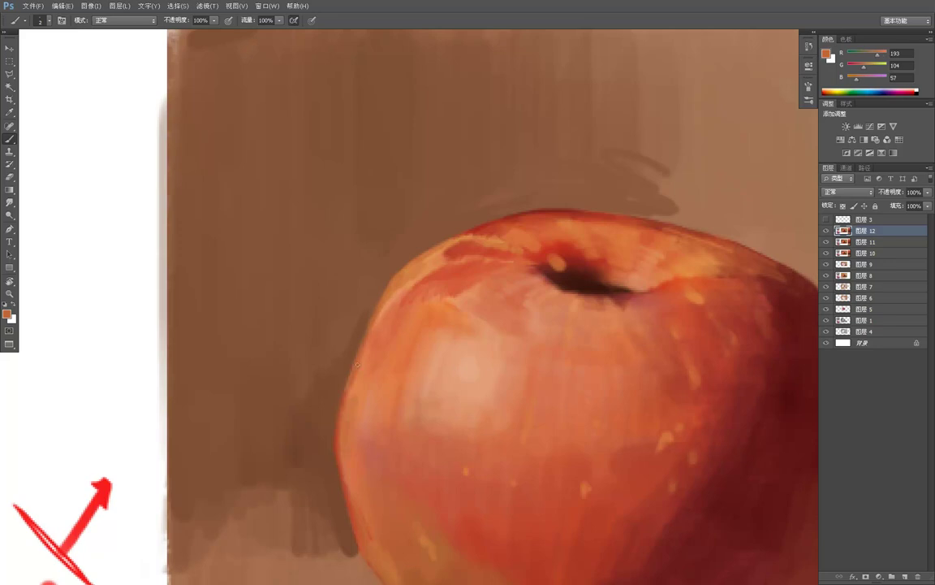
key(z)
alt+click(414, 361)
alt+click(421, 368)
alt+click(429, 375)
alt+click(432, 376)
alt+click(435, 376)
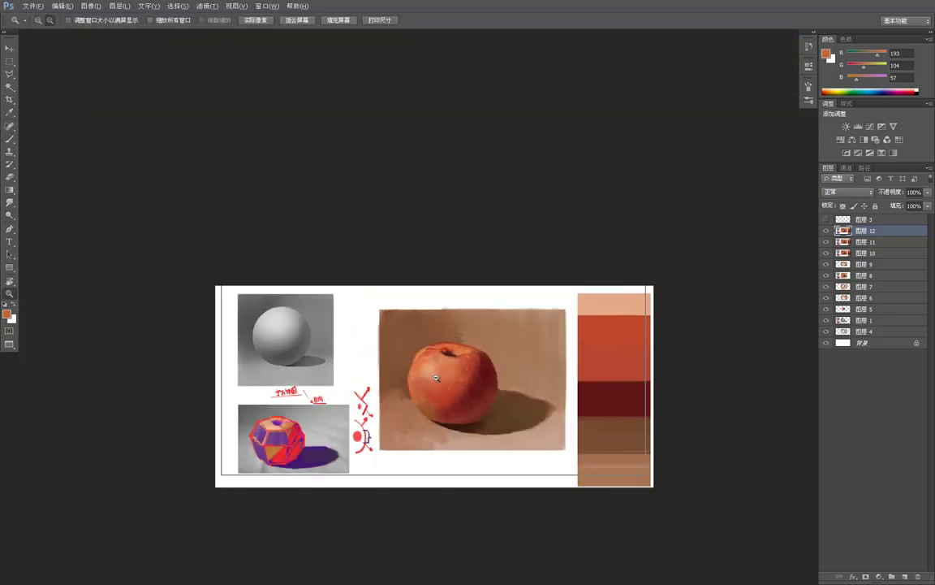
alt+click(435, 377)
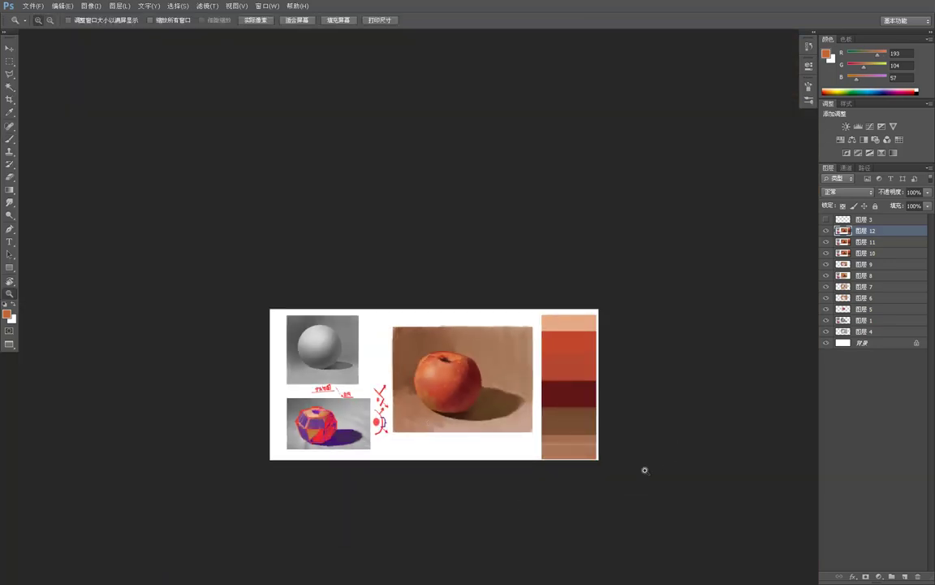
Darken the apple's upper-right rim with sampled dark red (R 96, G 22, B 22) and check the full canvas
click(464, 339)
click(478, 347)
click(490, 362)
click(489, 362)
key(b)
alt+click(442, 436)
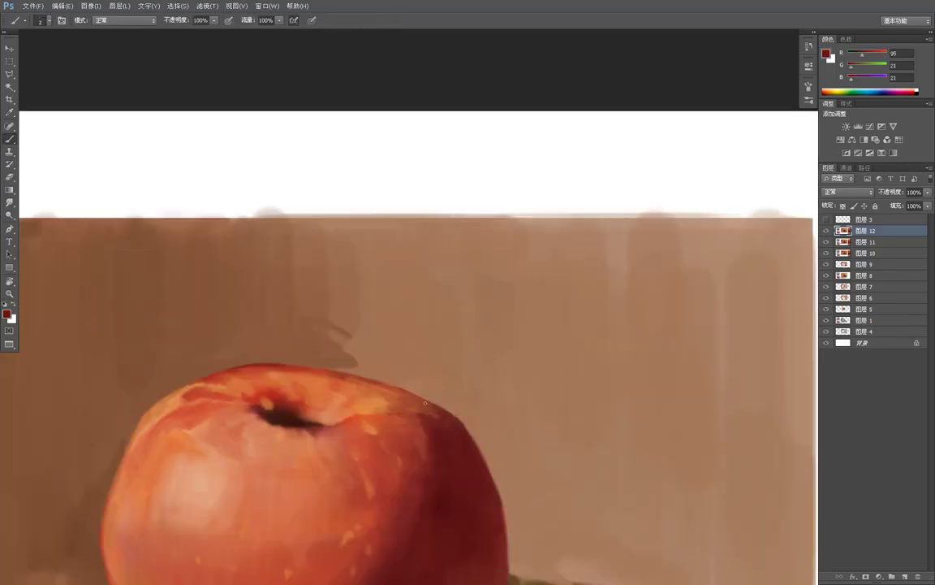
alt+click(436, 437)
drag(406, 366, 486, 295)
key(z)
alt+click(463, 300)
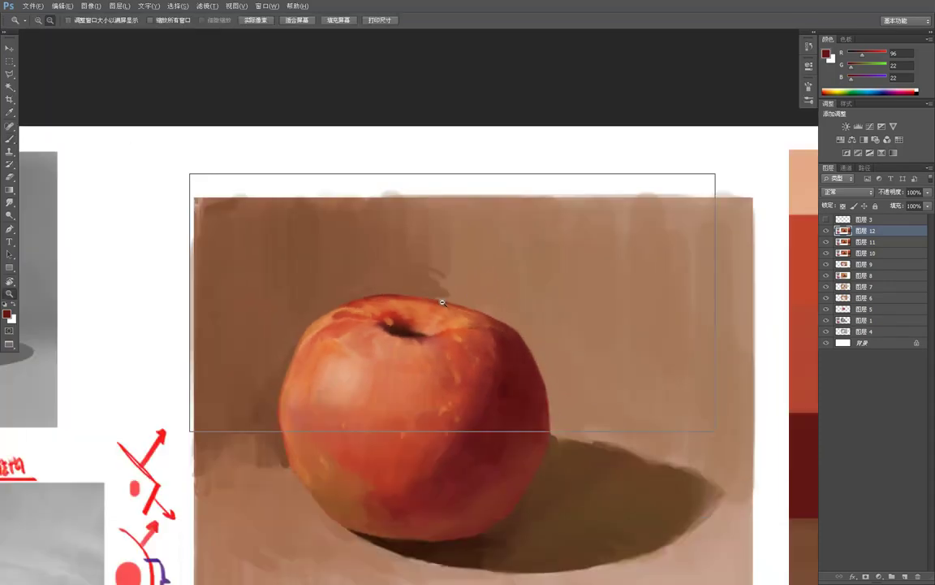
alt+click(444, 302)
alt+click(440, 301)
alt+click(441, 302)
Work sampled brown (R 147, G 84, B 42) into the apple's lower-left side and check the whole painting
click(442, 326)
click(424, 367)
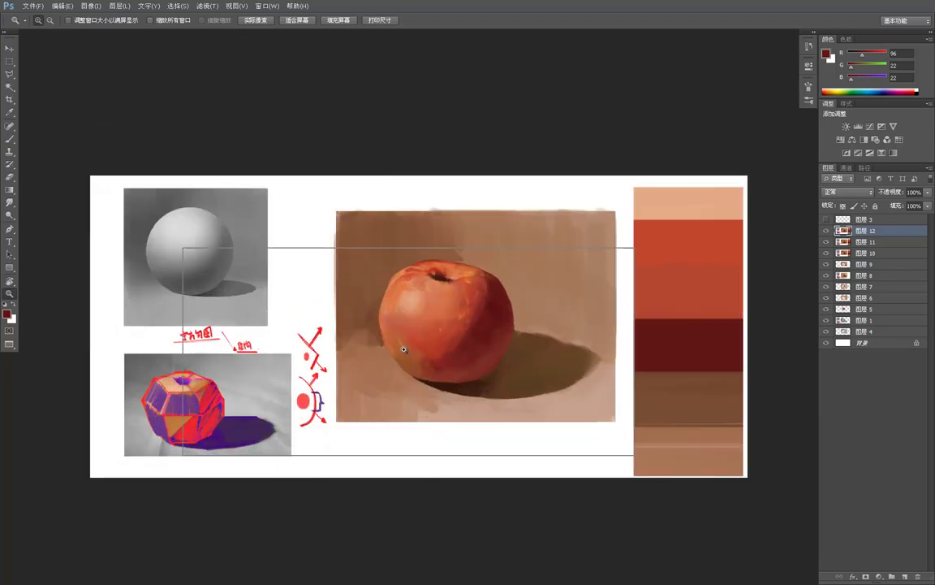
click(406, 354)
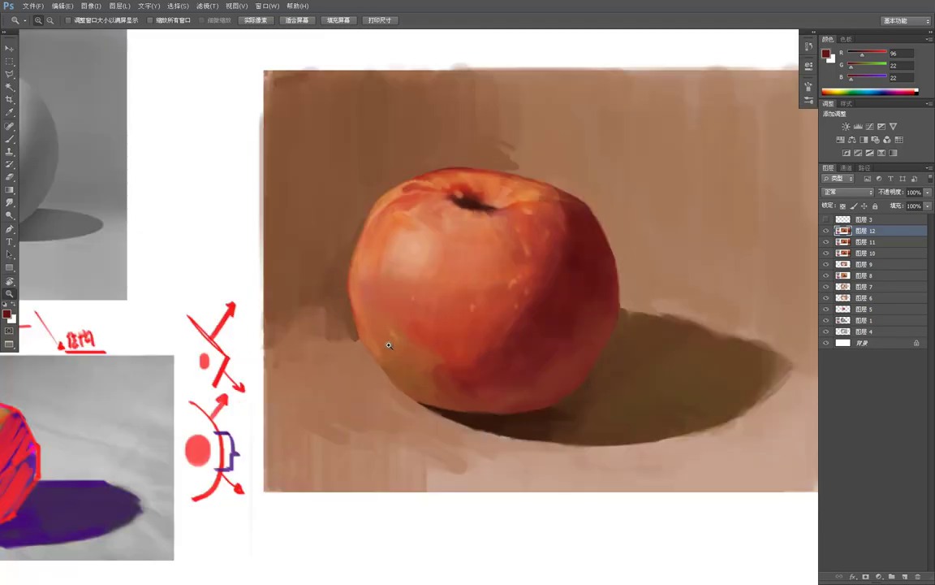
key(b)
alt+click(389, 364)
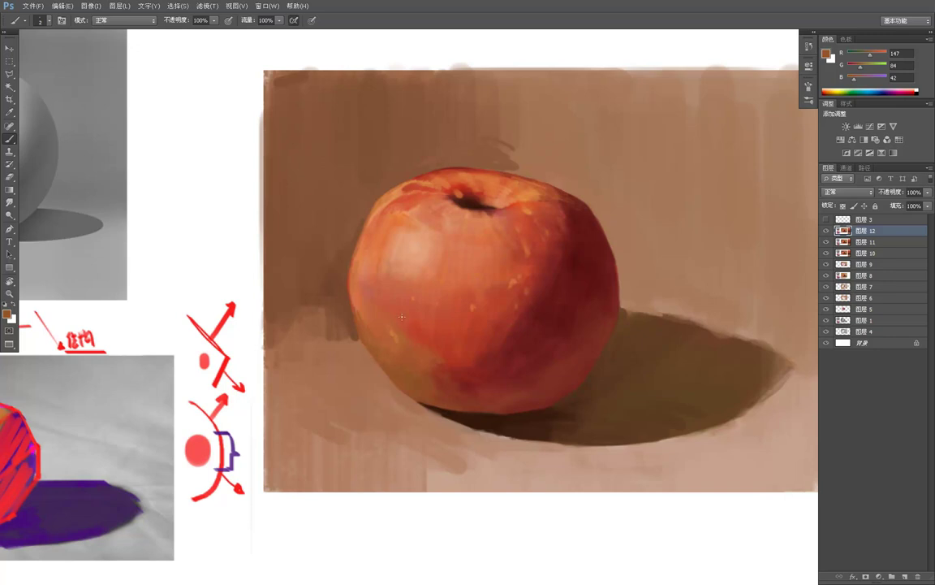
key(z)
alt+click(454, 335)
alt+click(468, 357)
alt+click(471, 360)
alt+click(487, 372)
alt+click(502, 384)
Sample white from the canvas, dab it at the apple's upper-left highlight and enlarge the brush to size 4
click(481, 365)
click(485, 367)
click(486, 367)
click(489, 370)
click(489, 370)
key(b)
alt+click(439, 463)
click(378, 203)
key(z)
drag(398, 191, 136, 41)
key(b)
key(bracketright)
key(bracketright)
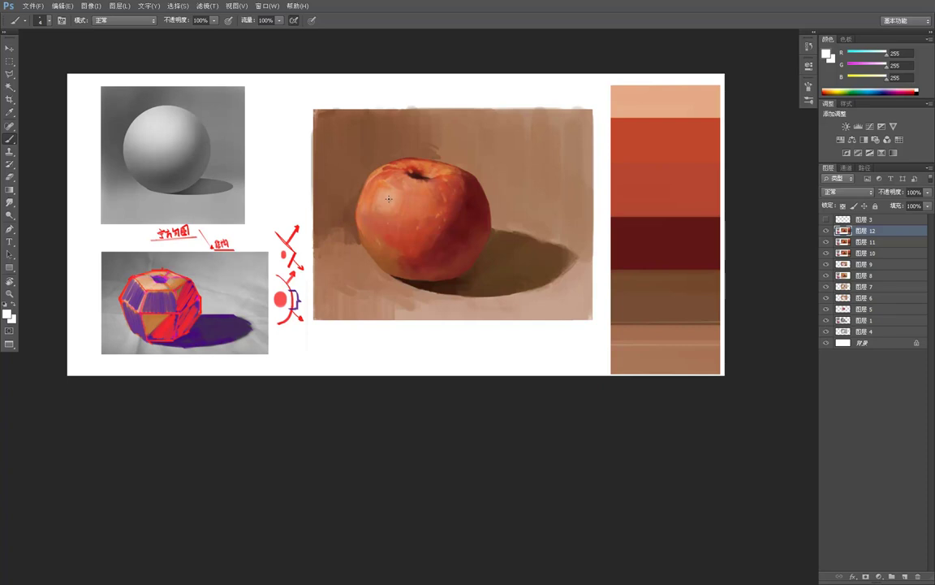
Touch up the apple's highlight and set the foreground colour to light peach (R 235, G 189, B 162) sampled from it
key(z)
alt+click(404, 191)
click(377, 185)
click(380, 184)
key(b)
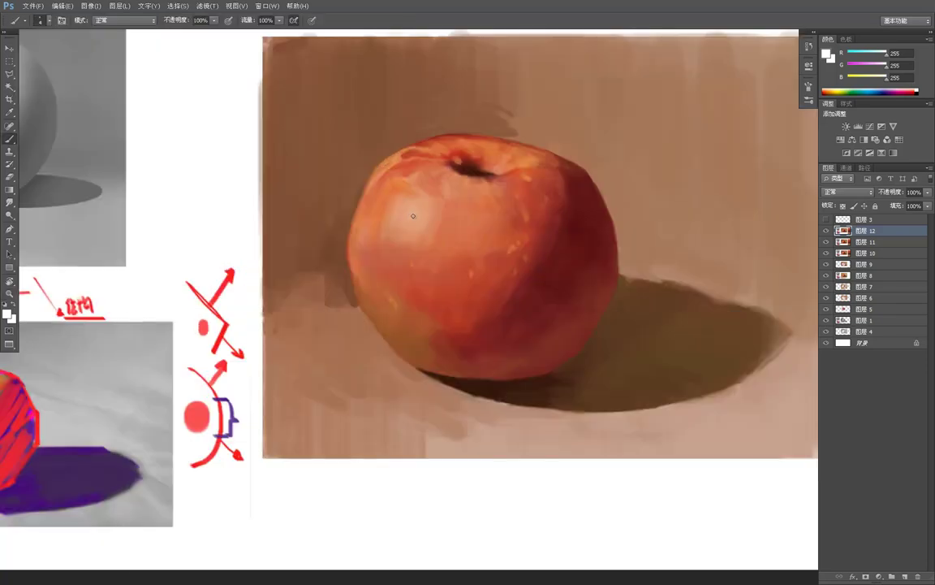
alt+click(413, 213)
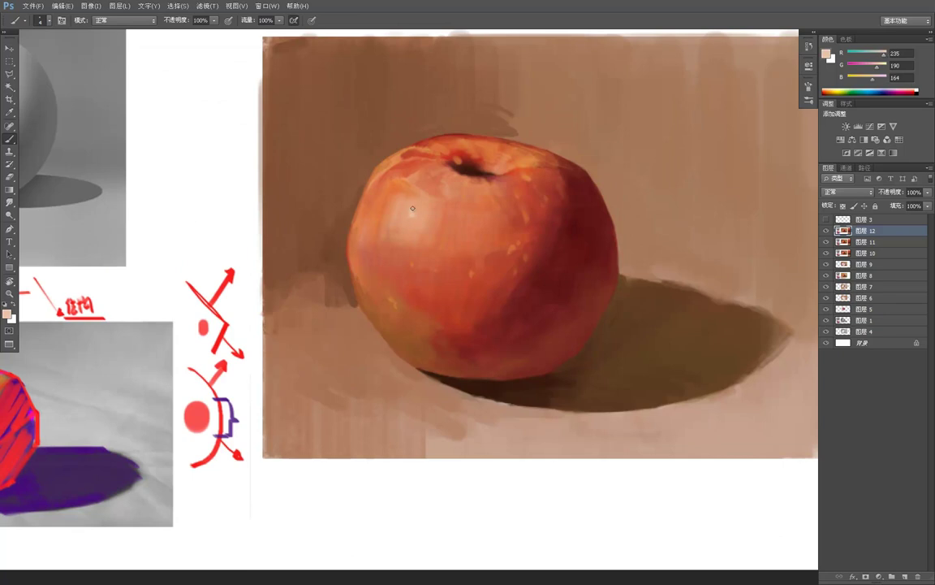
click(7, 312)
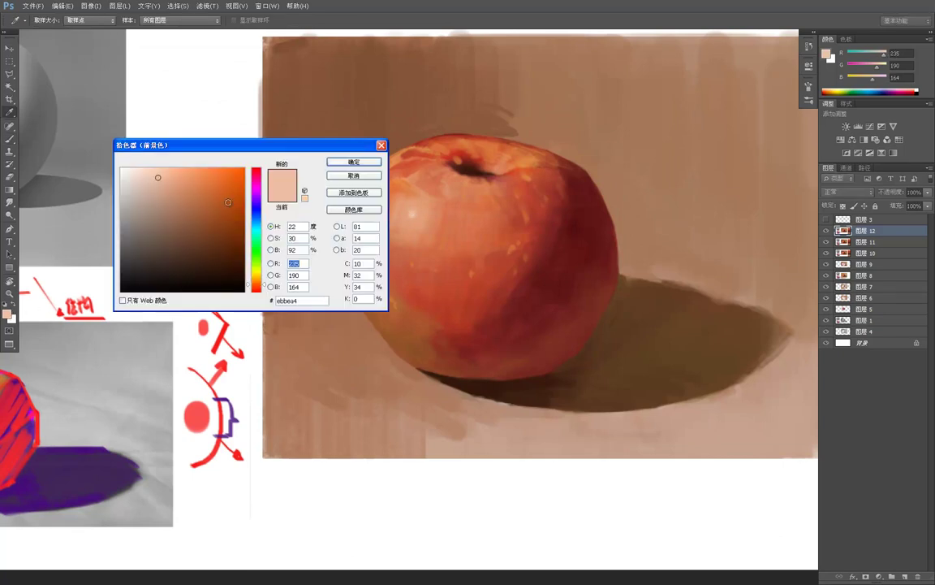
click(414, 214)
click(407, 209)
click(415, 216)
click(376, 163)
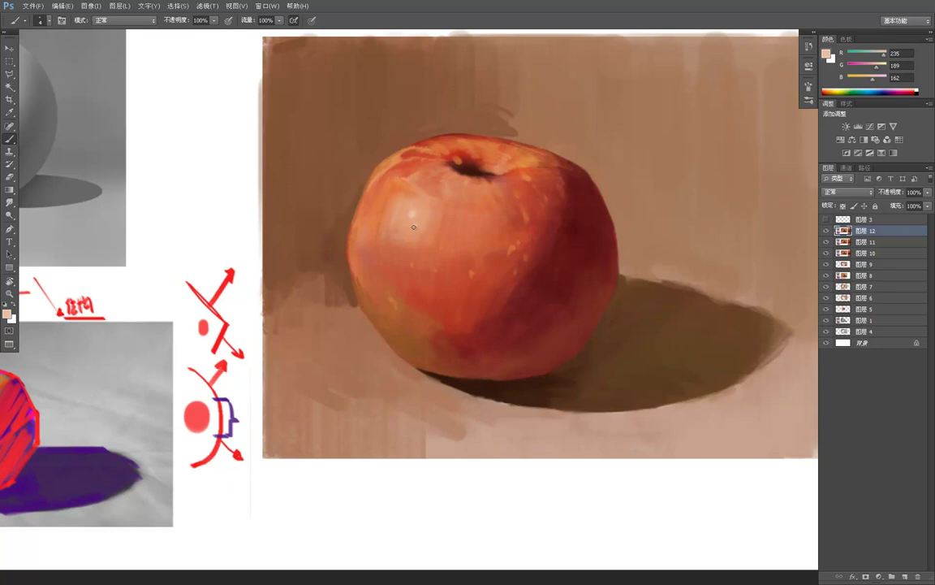
Check the whole composition and blend sampled peach strokes around the left side of the highlight
key(z)
alt+click(438, 197)
alt+click(439, 197)
alt+click(440, 197)
click(422, 180)
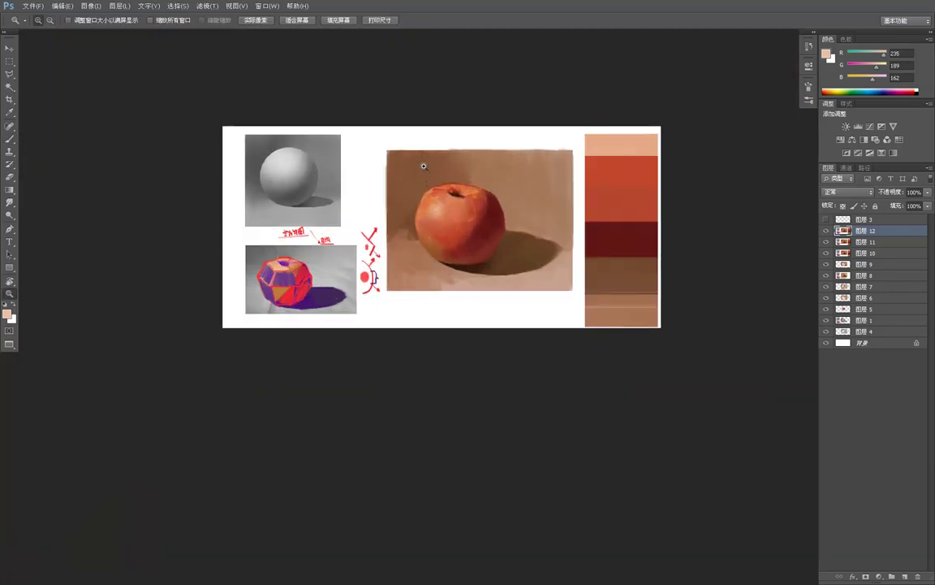
key(b)
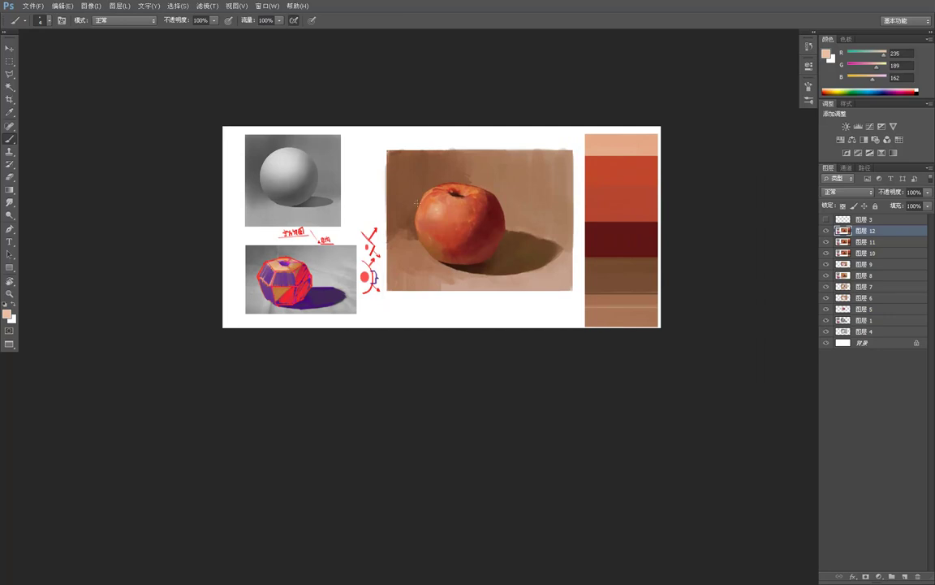
key(z)
click(452, 222)
click(453, 221)
click(452, 222)
key(b)
alt+click(390, 159)
alt+click(390, 158)
drag(387, 159, 384, 171)
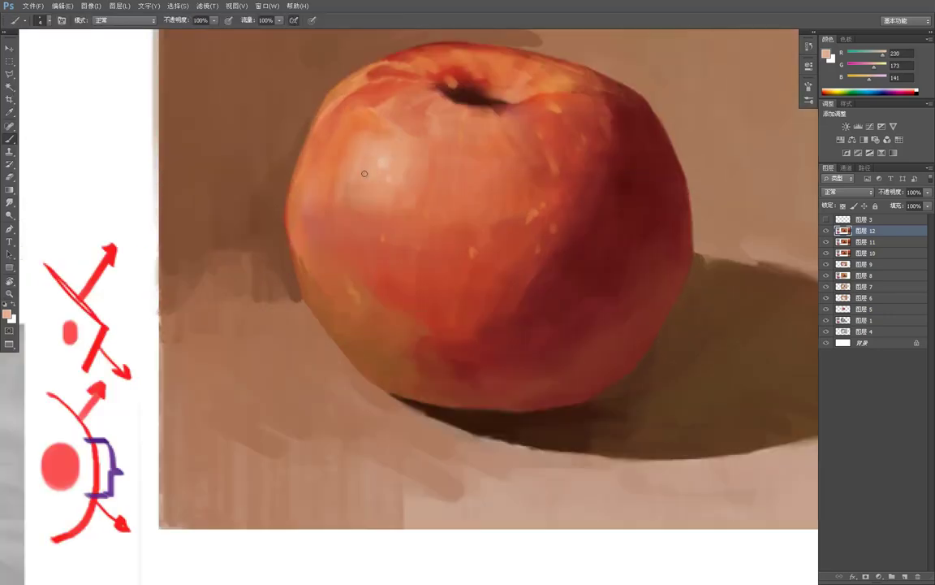
Blend sampled skin tones along the upper-left shoulder and around the dimple's front lip with a smaller brush
alt+click(332, 108)
alt+click(357, 80)
key(bracketleft)
drag(442, 101, 436, 96)
alt+click(487, 100)
alt+click(500, 106)
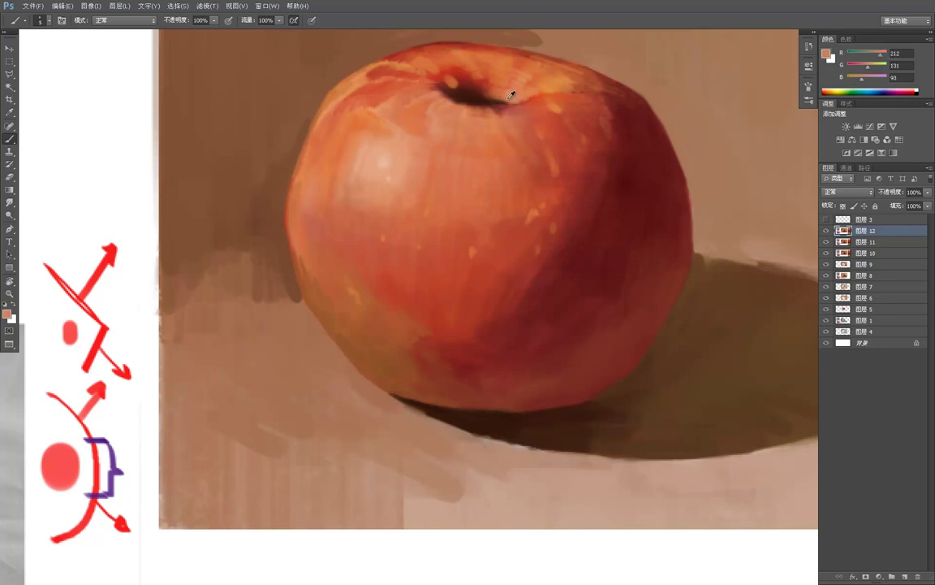
Paint light orange (R 227, G 159, B 121) strokes at the dimple's right edge and check the result from farther out
alt+click(504, 83)
drag(527, 91, 513, 99)
key(z)
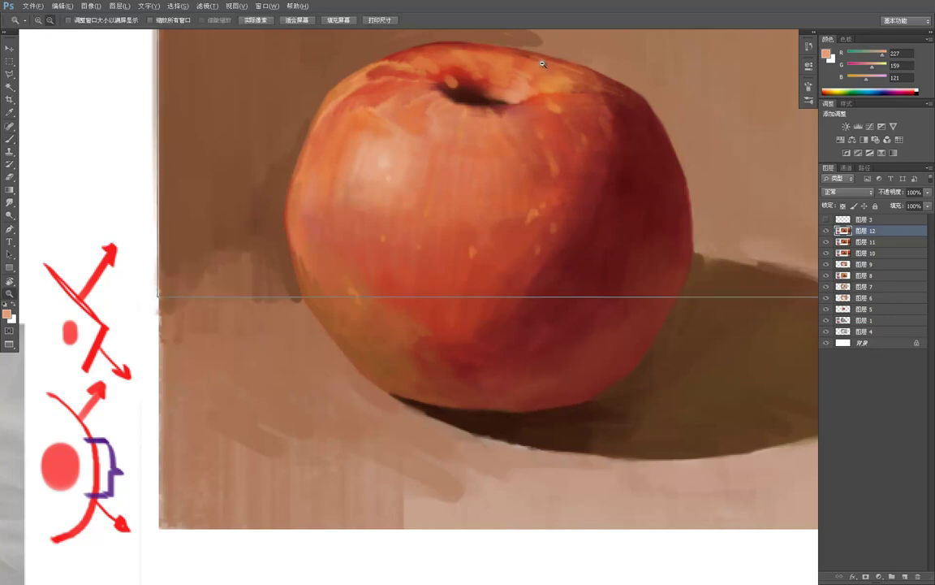
alt+click(545, 63)
alt+click(547, 63)
click(553, 61)
click(549, 67)
Paint sampled red (R 174, G 42, B 27) over the orange spot on the dimple's left side
key(b)
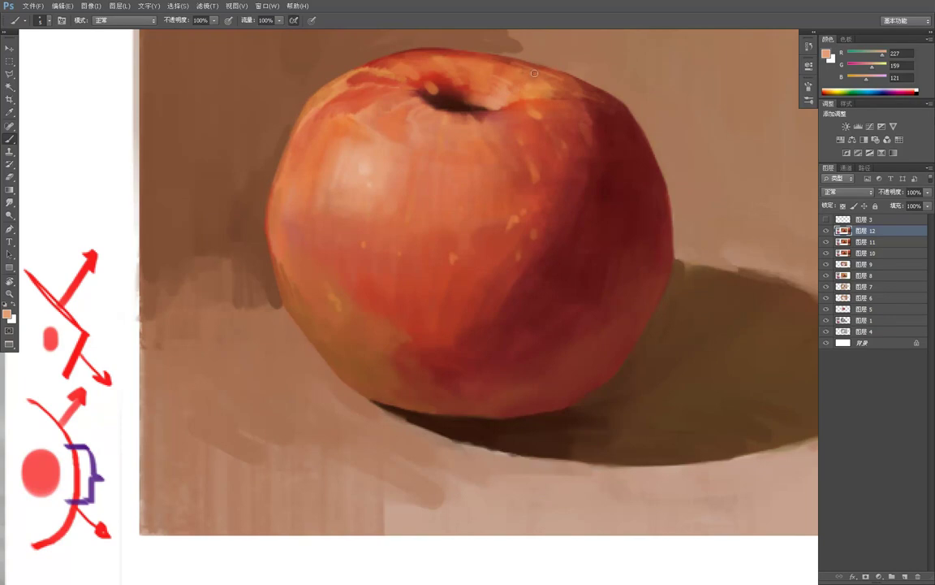
drag(498, 81, 504, 104)
alt+click(447, 105)
alt+click(444, 106)
drag(440, 110, 444, 112)
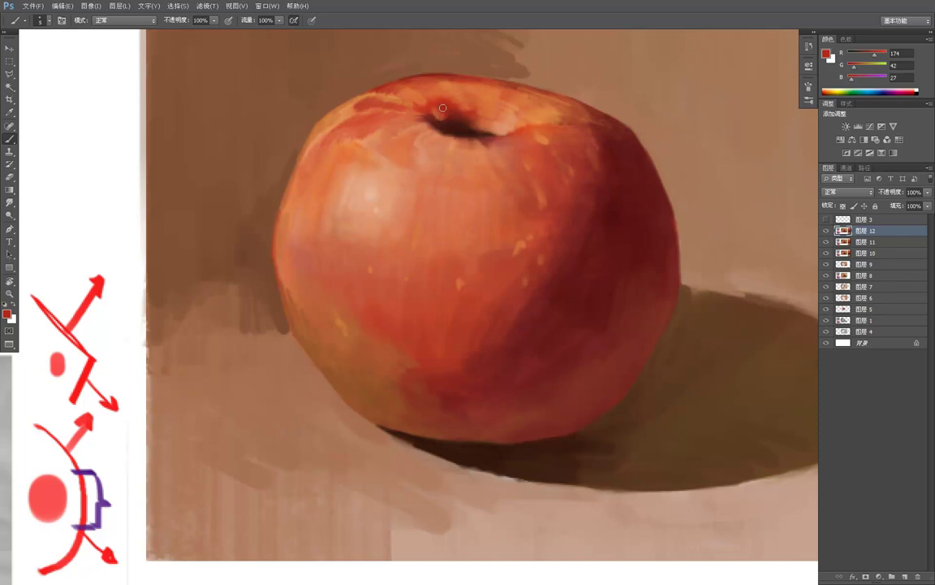
Refine the dimple's inner left rim with red (R 176, G 43, B 28) at brush size 3 and check the composition
alt+click(445, 116)
drag(445, 84, 454, 123)
key([)
alt+click(450, 146)
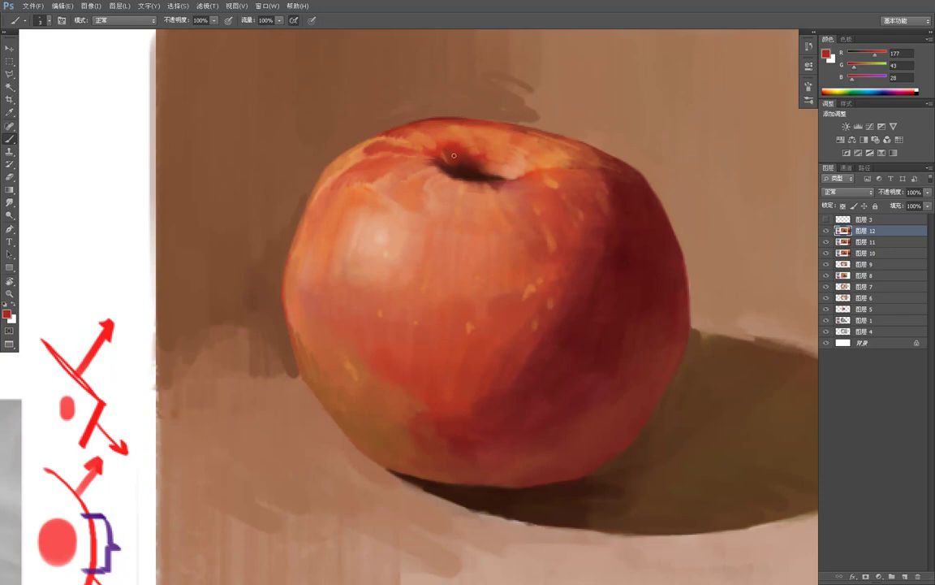
alt+click(449, 146)
alt+click(448, 148)
key(z)
alt+click(480, 138)
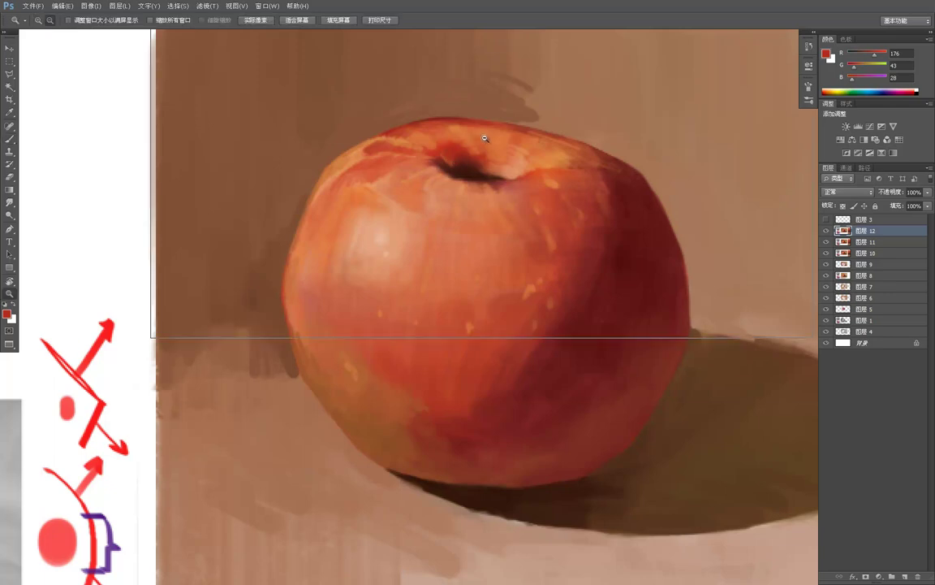
alt+click(489, 143)
alt+click(505, 164)
alt+click(527, 153)
Texture the apple's upper-right shoulder with orange (R 218, G 130, B 64) and dark red (R 97, G 22, B 22), then check the full canvas
click(526, 152)
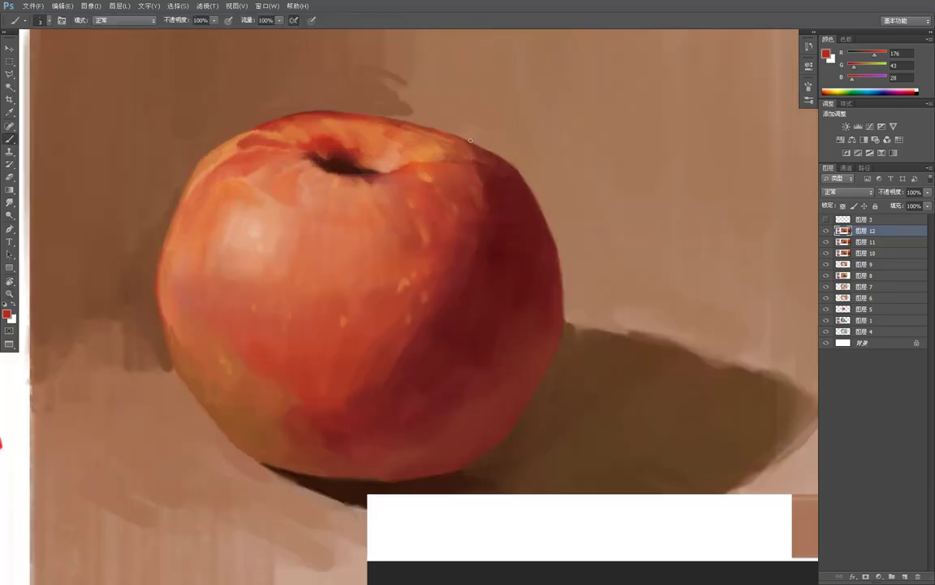
key(b)
alt+click(425, 133)
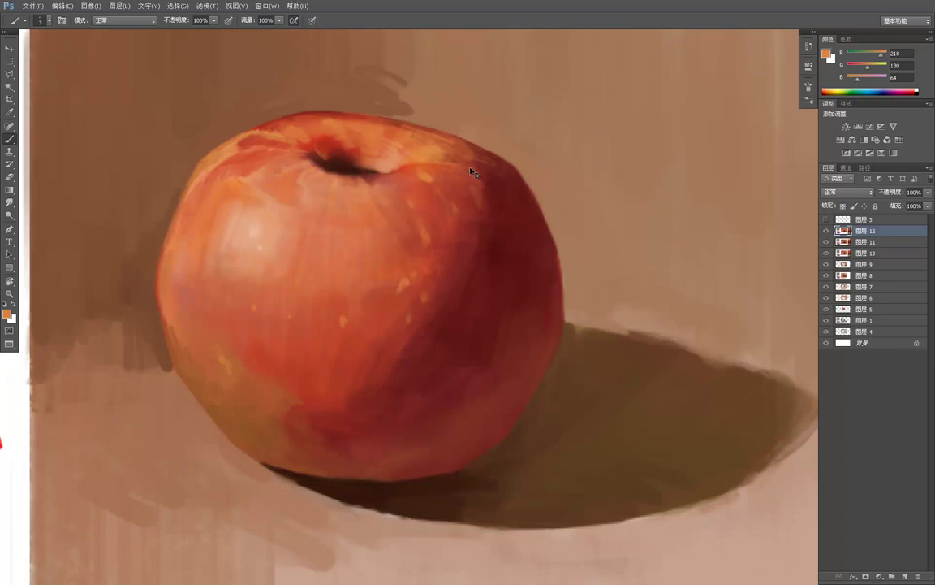
alt+click(484, 183)
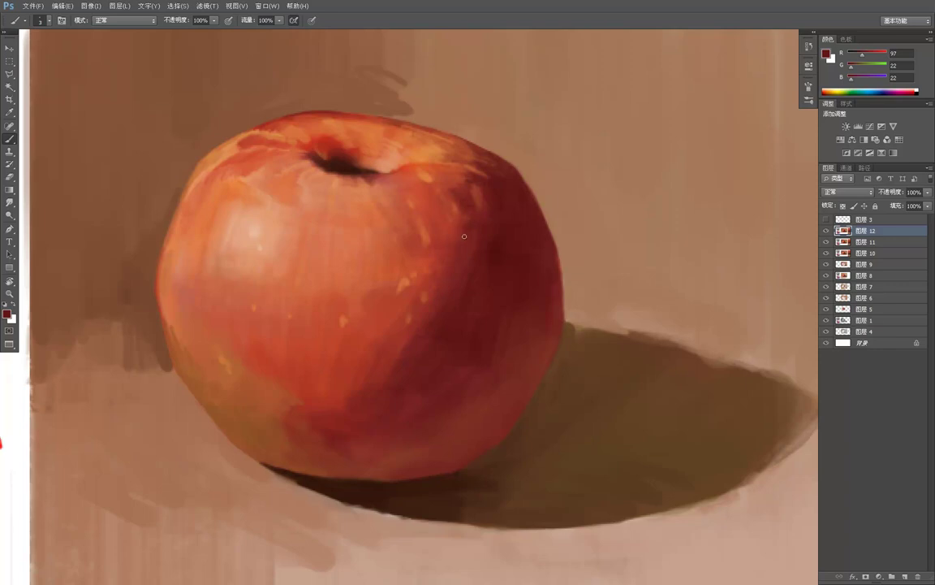
key(z)
alt+click(480, 189)
alt+click(478, 187)
alt+click(462, 162)
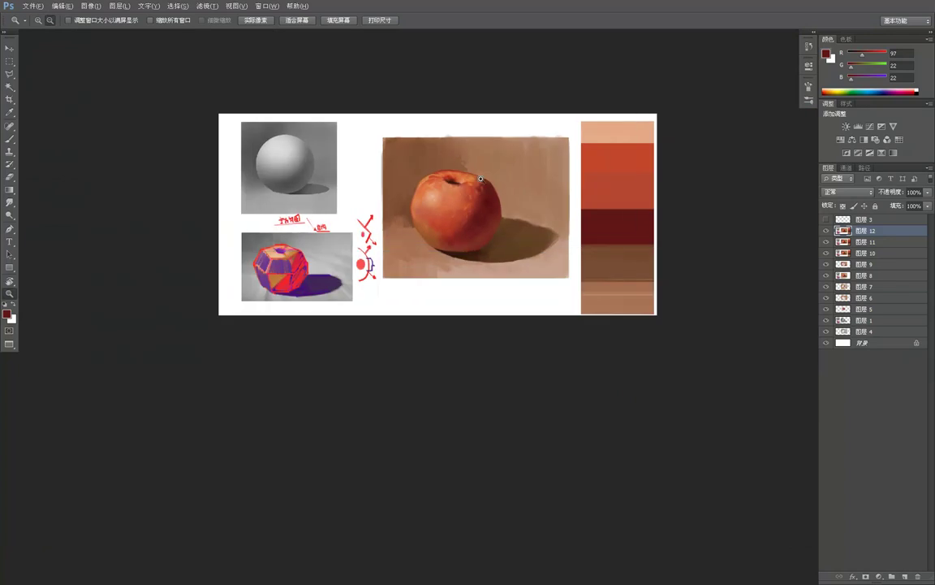
alt+click(462, 160)
Soften the light-to-shadow transition on the upper-right shoulder with dark red (R 97, G 22, B 22) and check the whole painting
click(491, 191)
click(494, 187)
click(489, 177)
click(482, 170)
click(479, 168)
key(b)
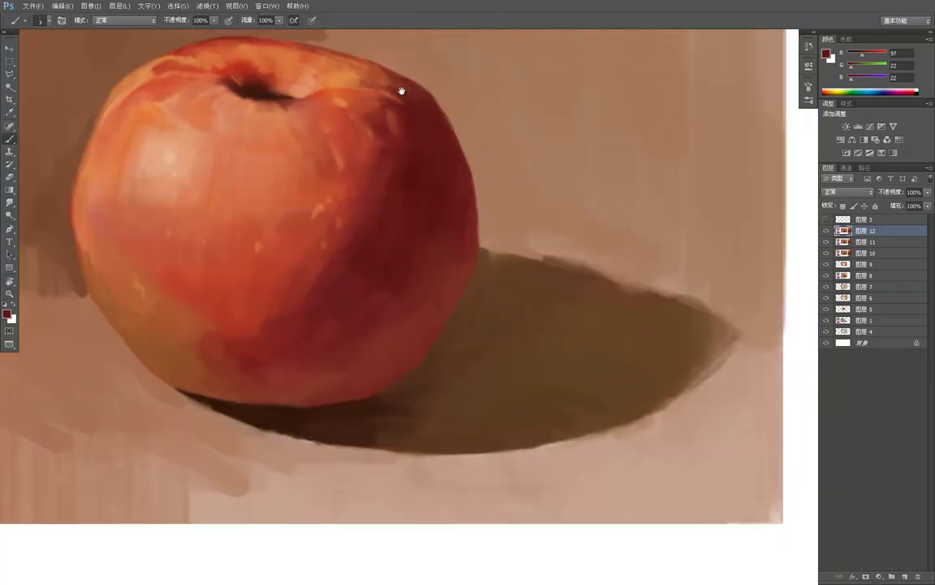
drag(395, 104, 446, 154)
key(alt)
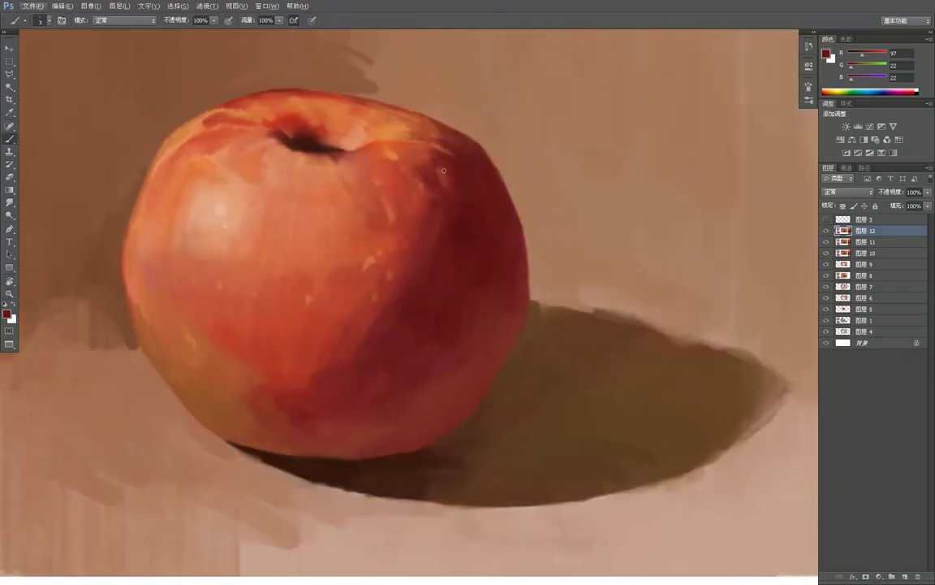
drag(442, 173, 450, 159)
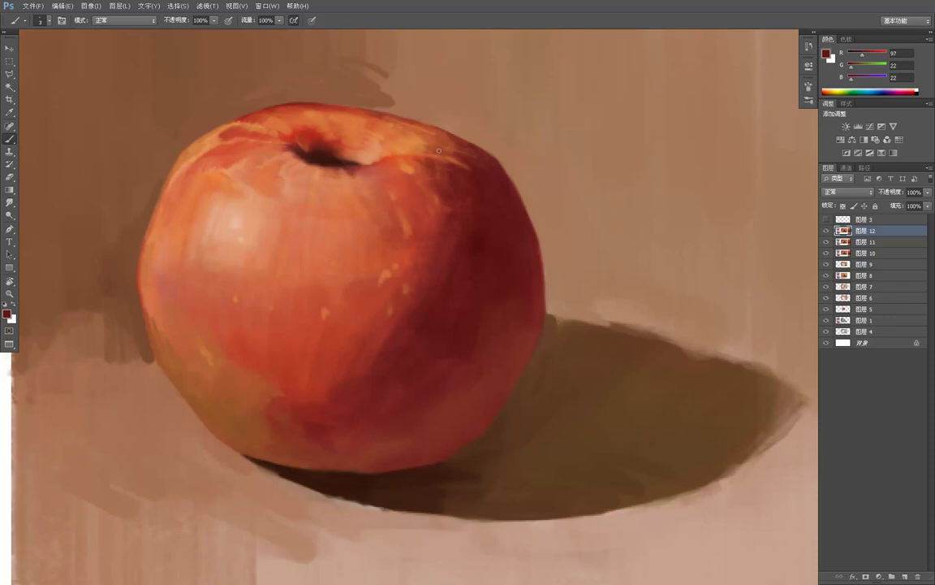
key(z)
alt+click(475, 172)
alt+click(474, 172)
alt+click(474, 172)
alt+click(475, 172)
alt+click(474, 173)
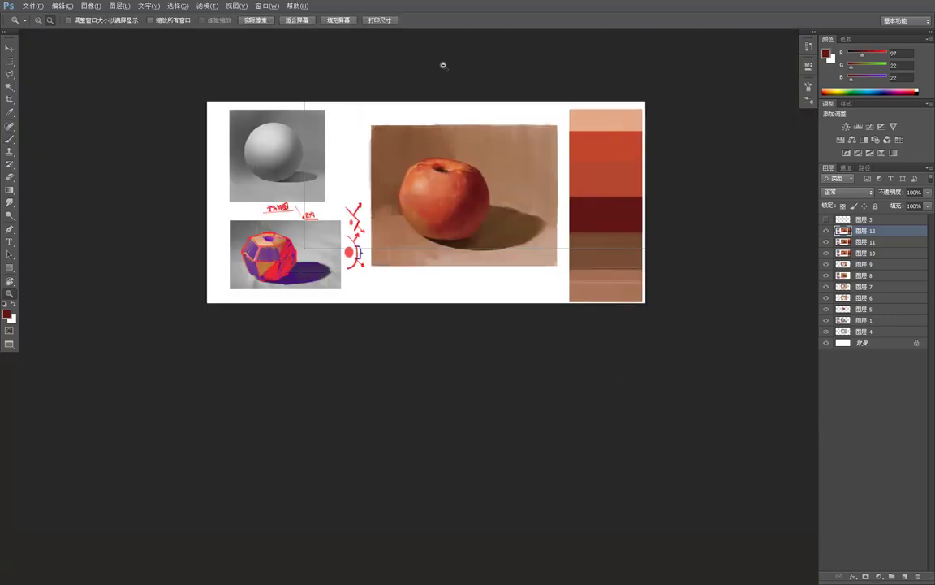
Blend orange-red (R 192, G 77, B 40), dark red (R 106, G 26, B 25) and other sampled tones across the right shoulder
click(504, 220)
click(484, 190)
click(463, 166)
click(432, 135)
key(b)
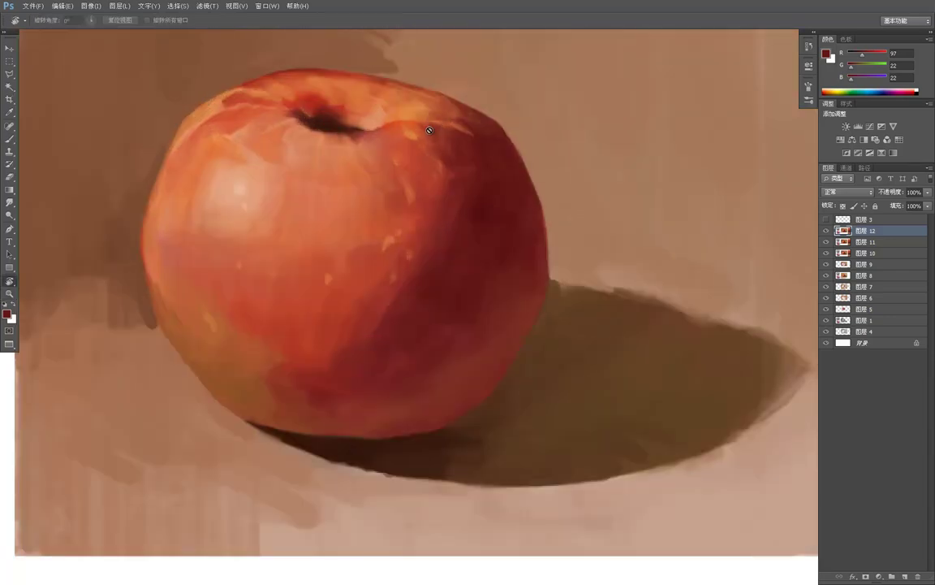
alt+click(388, 116)
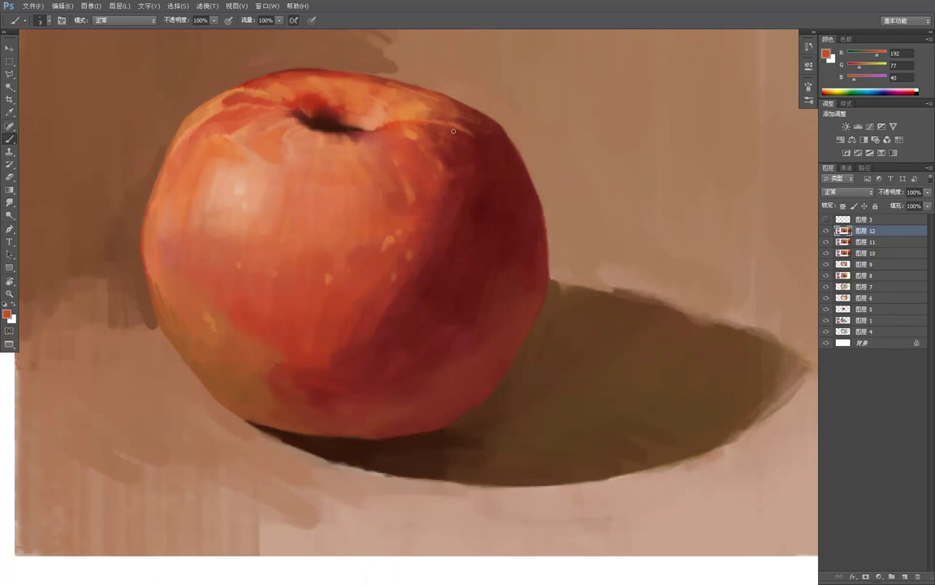
alt+click(472, 145)
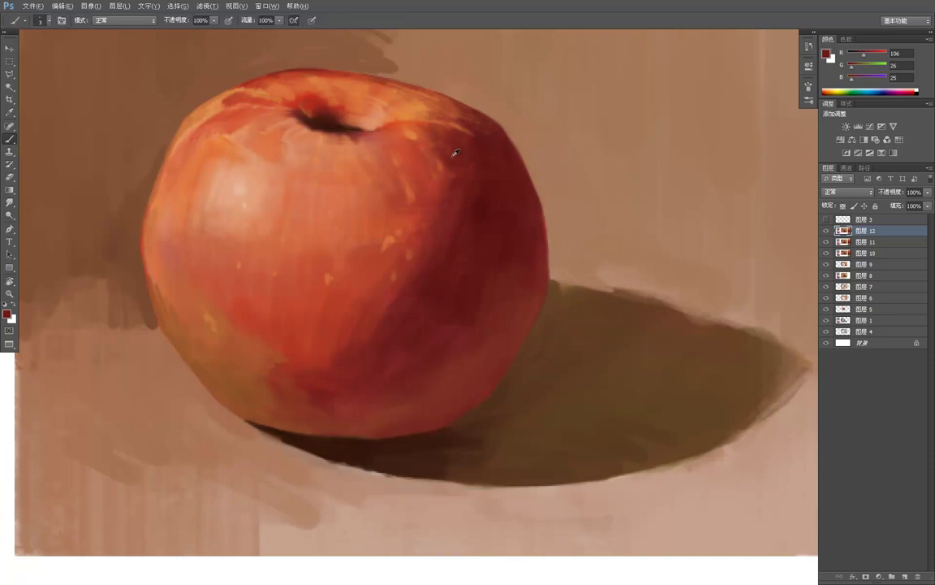
alt+click(461, 158)
alt+click(426, 150)
alt+click(379, 156)
alt+click(315, 94)
Paint deep red (R 131, G 21, B 8) patches with a larger brush right of the dimple and check the full canvas
click(7, 313)
drag(228, 216, 237, 228)
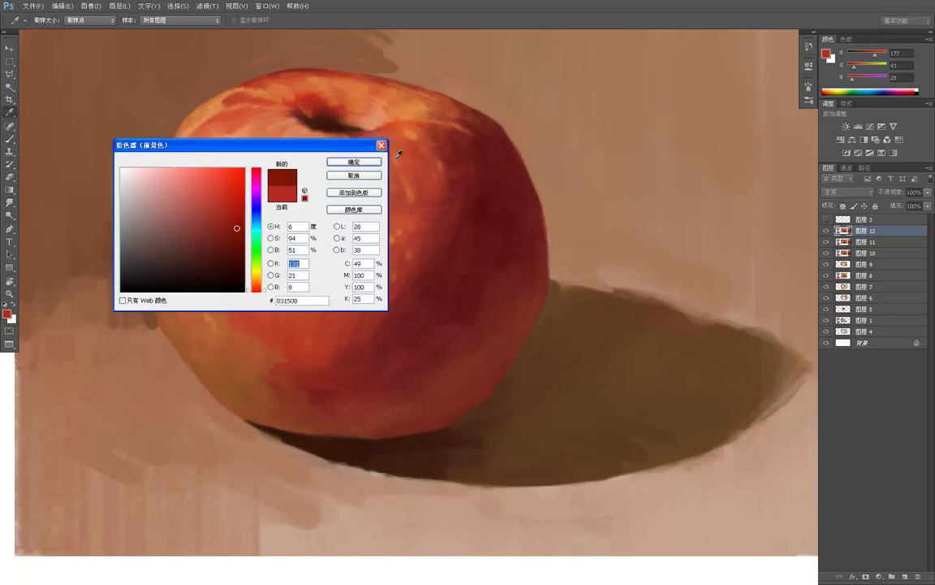
click(365, 161)
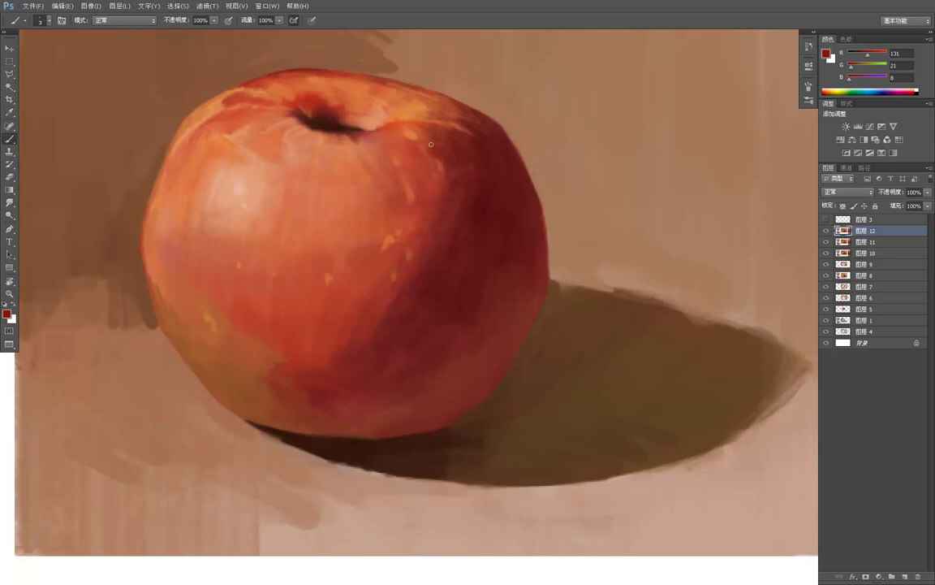
key(bracketright)
key(bracketright)
key(bracketright)
key(bracketright)
key(bracketright)
mouse_move(409, 158)
mouse_down()
mouse_move(414, 174)
mouse_move(433, 180)
mouse_up()
key(z)
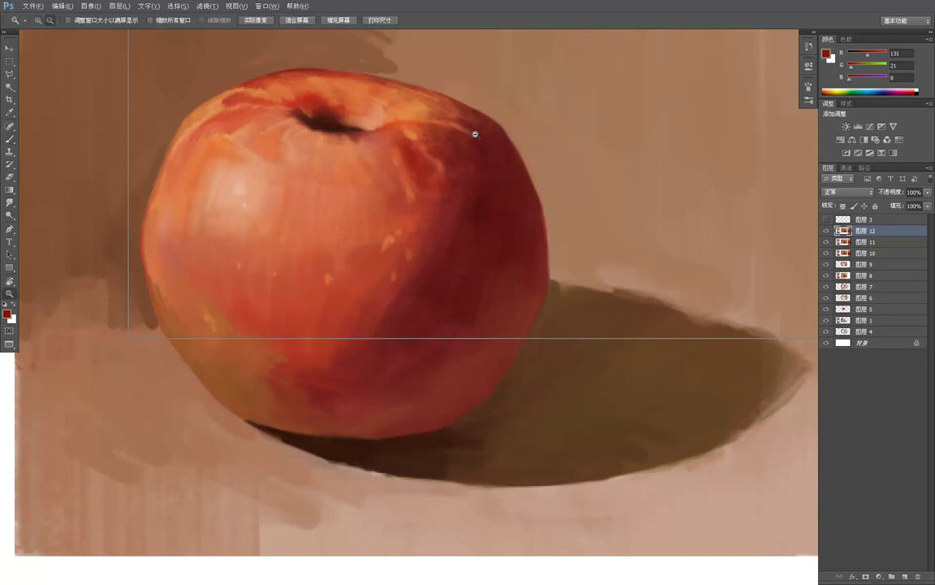
alt+click(477, 135)
alt+click(478, 138)
alt+click(479, 142)
alt+click(481, 151)
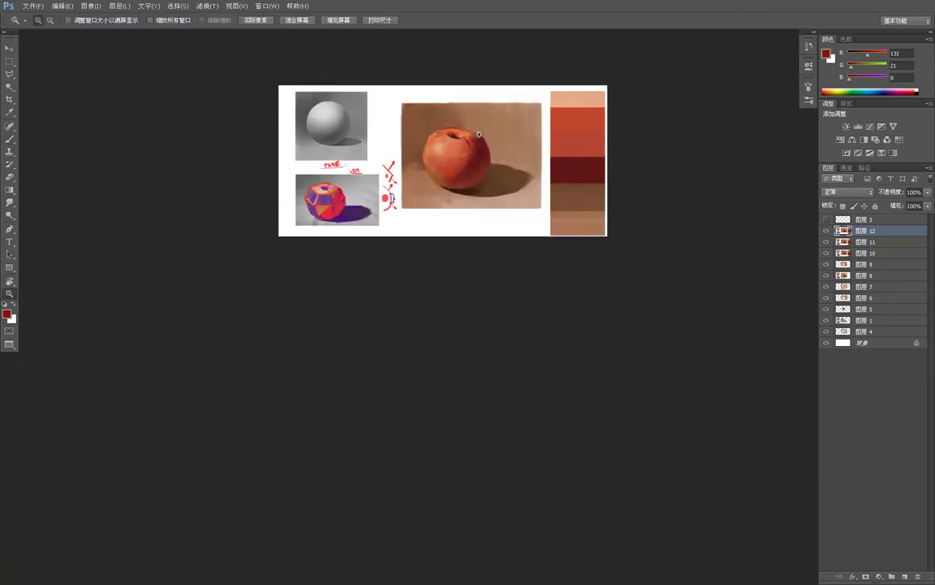
Resize the brush and sample dark red (R 148, G 35, B 20) for the marks beside the apple's dimple
click(480, 139)
click(480, 135)
click(480, 135)
click(480, 135)
key(b)
key(bracketright)
key(bracketright)
key(bracketright)
key(bracketleft)
key(bracketleft)
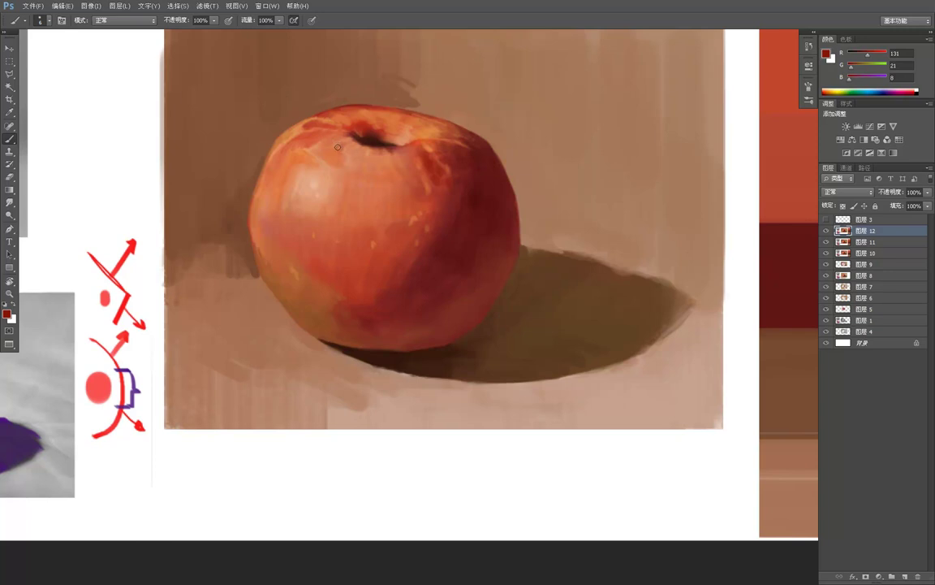
alt+click(342, 144)
alt+click(392, 144)
Set the foreground to red (R 189, G 51, B 40) and add small red marks left of the dimple
click(7, 313)
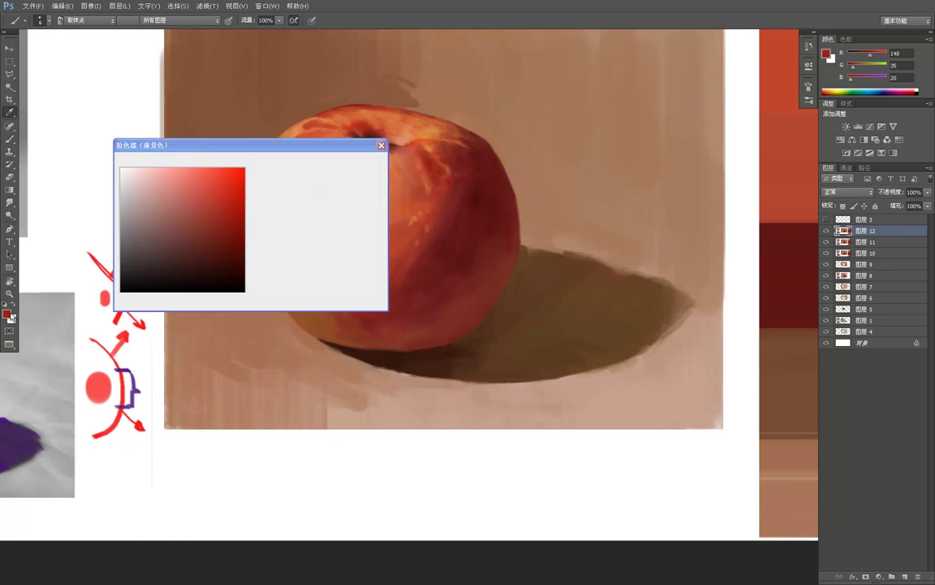
click(217, 200)
click(262, 287)
click(264, 289)
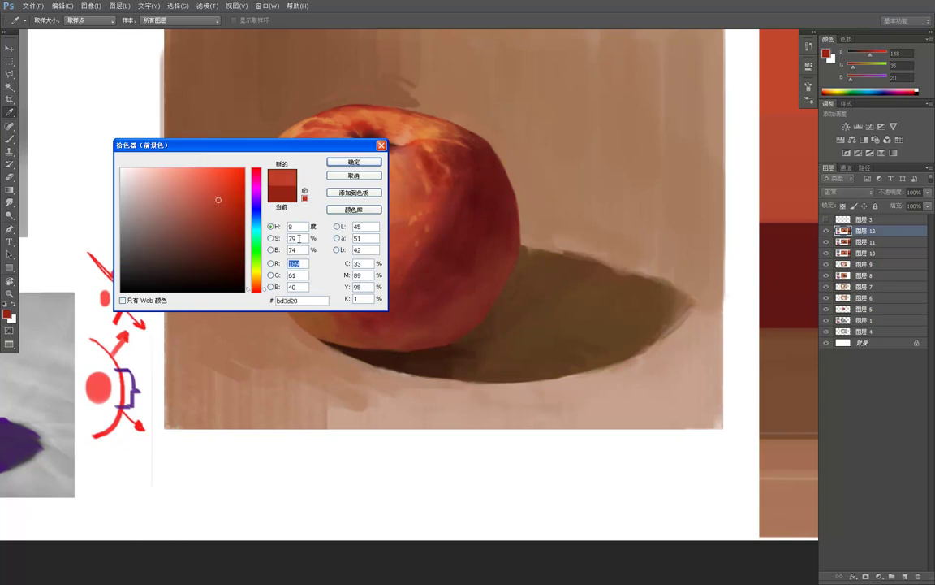
click(264, 290)
click(347, 165)
click(347, 164)
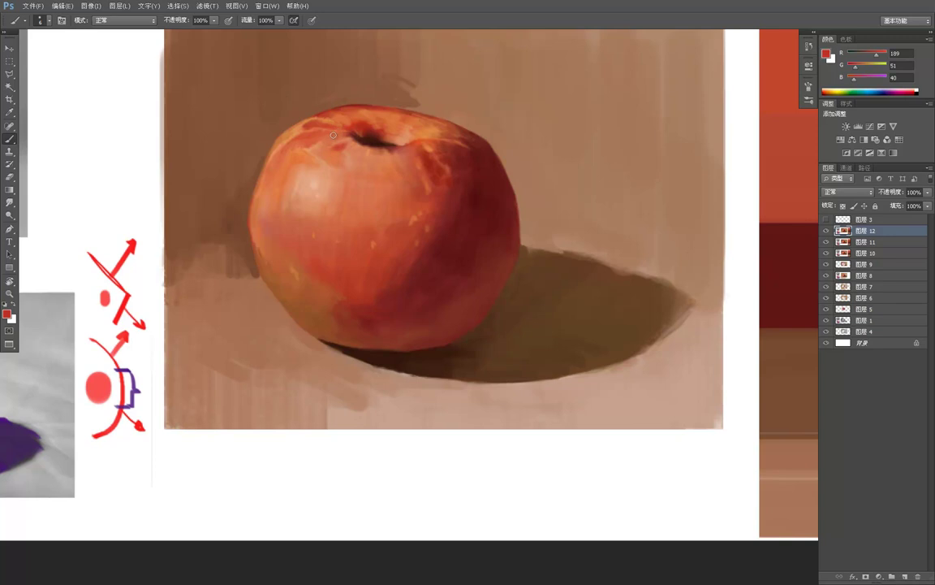
Refine the dimple surroundings and right shoulder with dark reds (R 149, G 34, B 19 and R 151, G 39, B 26), then check the full canvas
alt+click(342, 135)
alt+click(378, 153)
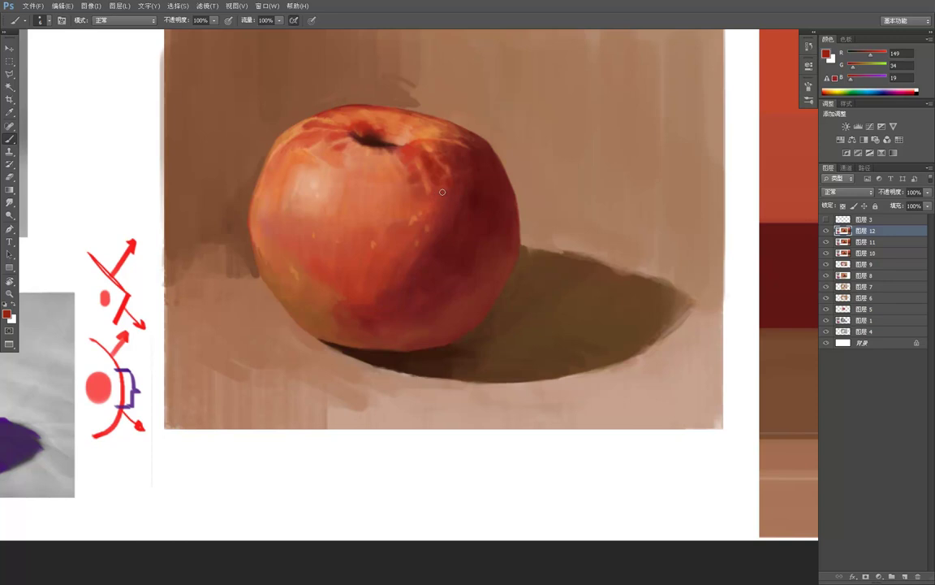
alt+click(455, 176)
alt+click(441, 176)
key(z)
alt+click(469, 192)
alt+click(480, 140)
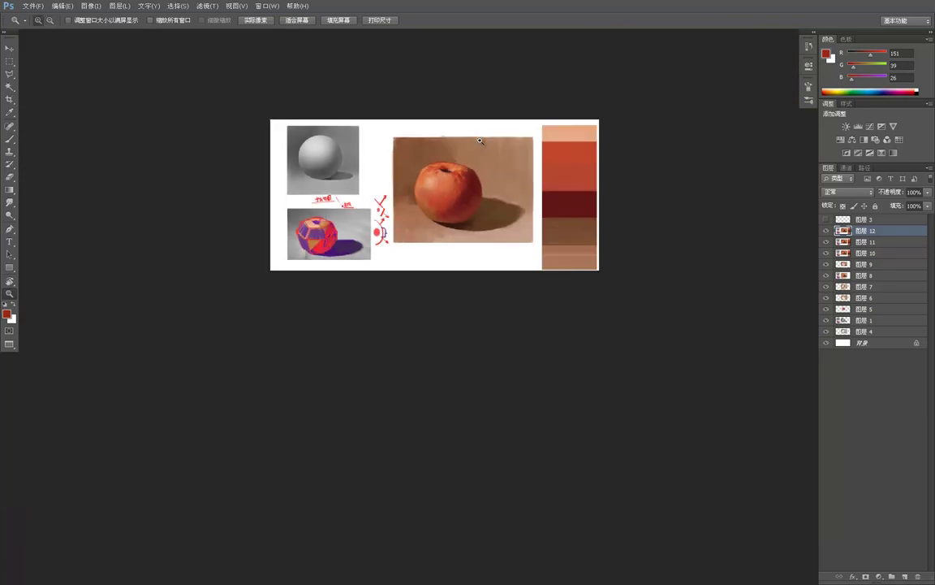
Sample tones around the dimple and touch up its front edge with orange (R 213, G 117, B 73)
click(463, 199)
click(438, 150)
key(b)
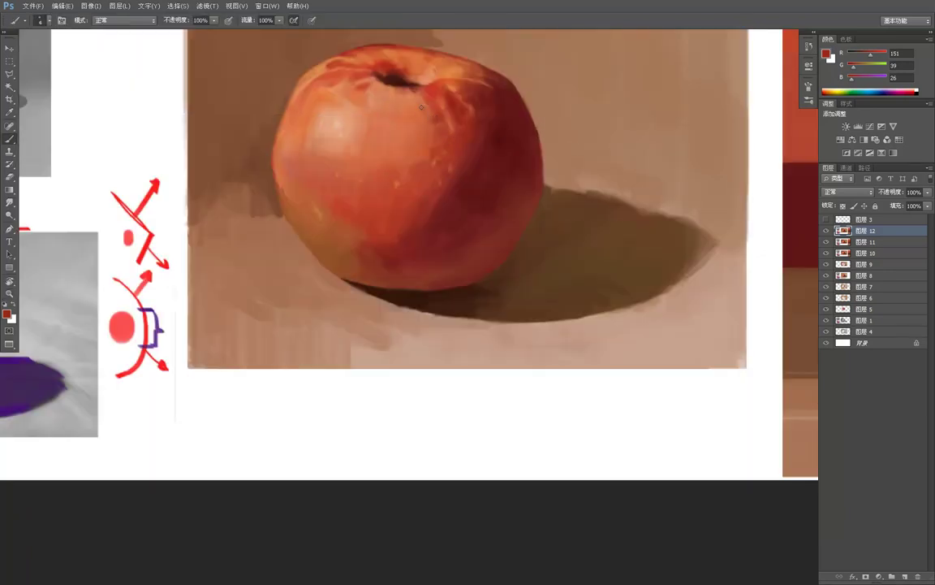
alt+click(432, 145)
alt+click(385, 105)
drag(437, 110, 432, 120)
alt+click(424, 102)
drag(387, 87, 390, 100)
drag(445, 77, 438, 105)
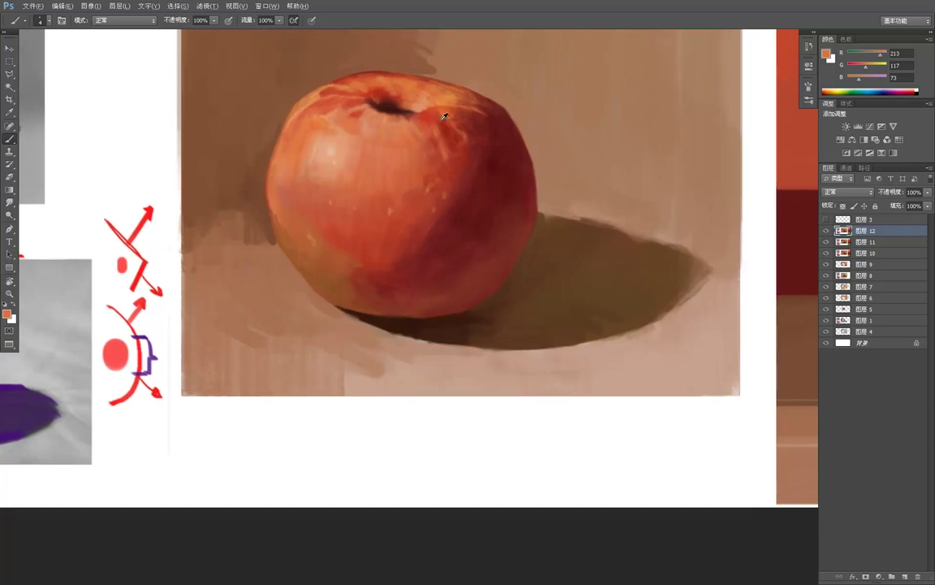
Paint dark red (R 149, G 35, B 19 and R 154, G 38, B 21) texture right of the dimple and check the whole painting
alt+click(432, 114)
drag(423, 97, 432, 108)
alt+click(454, 134)
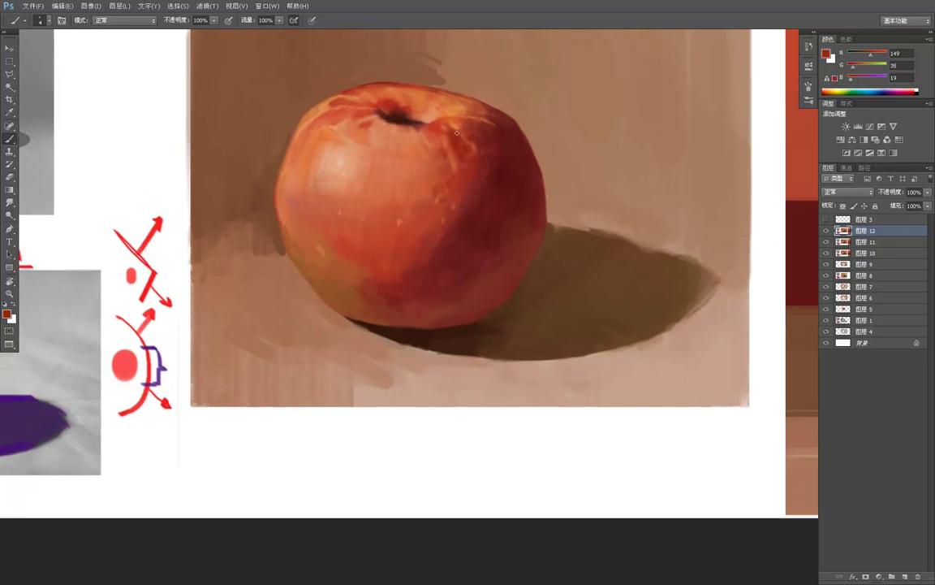
alt+click(444, 123)
key(z)
alt+click(521, 129)
alt+click(521, 129)
alt+click(520, 129)
alt+click(520, 129)
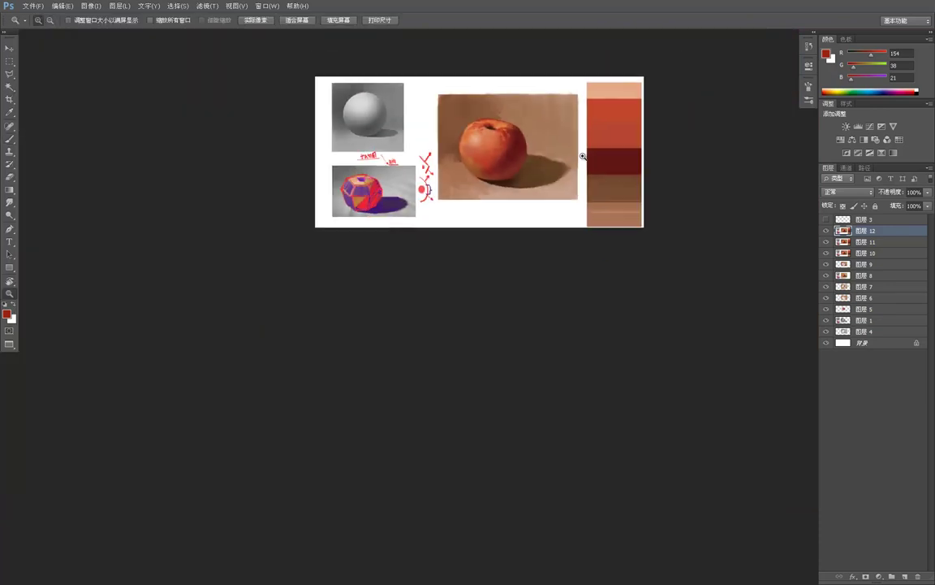
Deepen the right shoulder's shadow texture with sampled dark reds, including R 109, G 35, B 29, and check the composition
click(519, 126)
click(516, 125)
key(b)
alt+click(509, 127)
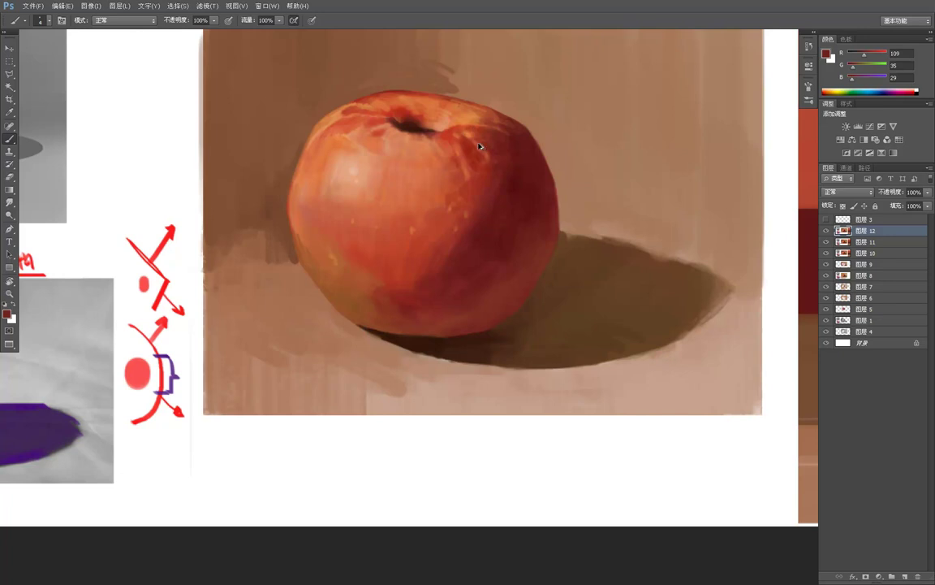
alt+click(486, 155)
key(z)
alt+click(513, 138)
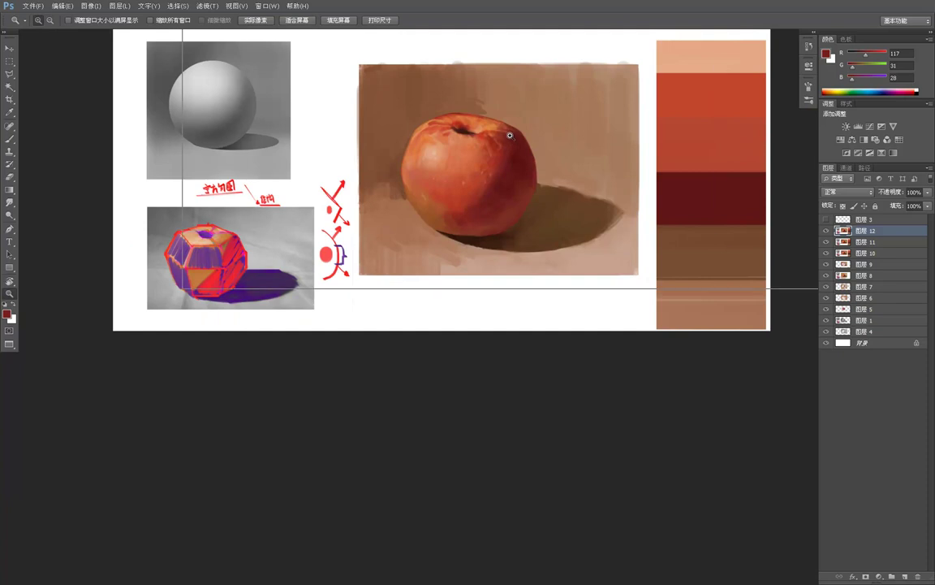
Detail the area right of and below the dimple with a smaller brush in orange-red (R 181, G 72, B 46), then check the canvas
click(512, 138)
key(b)
alt+click(449, 142)
key(bracketleft)
key(bracketleft)
alt+click(437, 142)
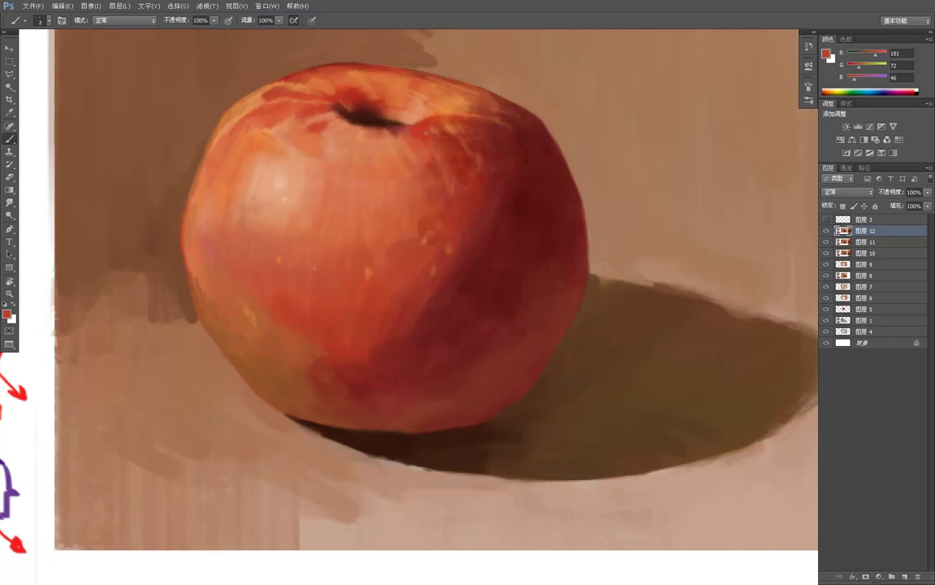
key(z)
alt+click(470, 127)
alt+click(471, 127)
alt+click(471, 128)
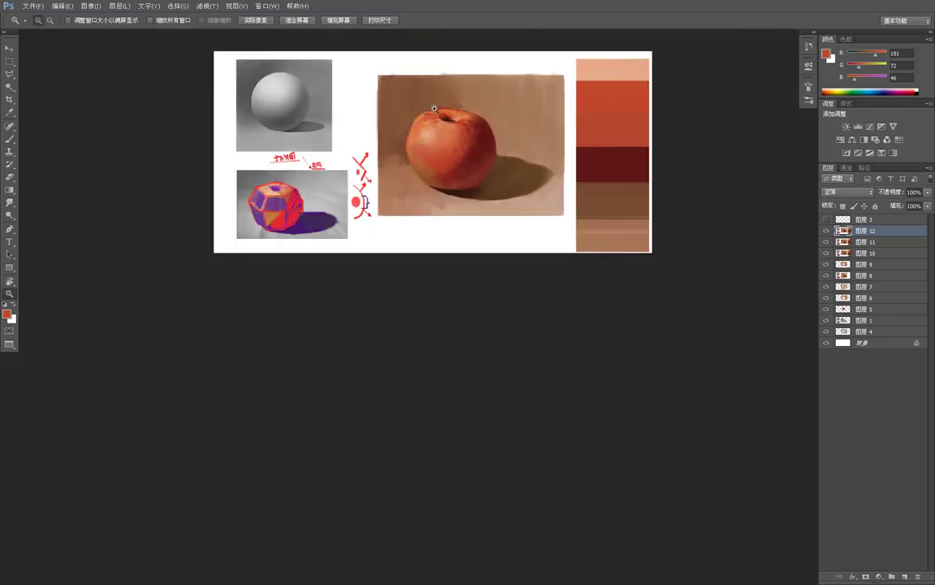
Add fine red (R 200, G 74, B 51) and sampled orange strokes in front of the dimple and check the whole painting
click(432, 110)
click(433, 111)
key(b)
alt+click(451, 127)
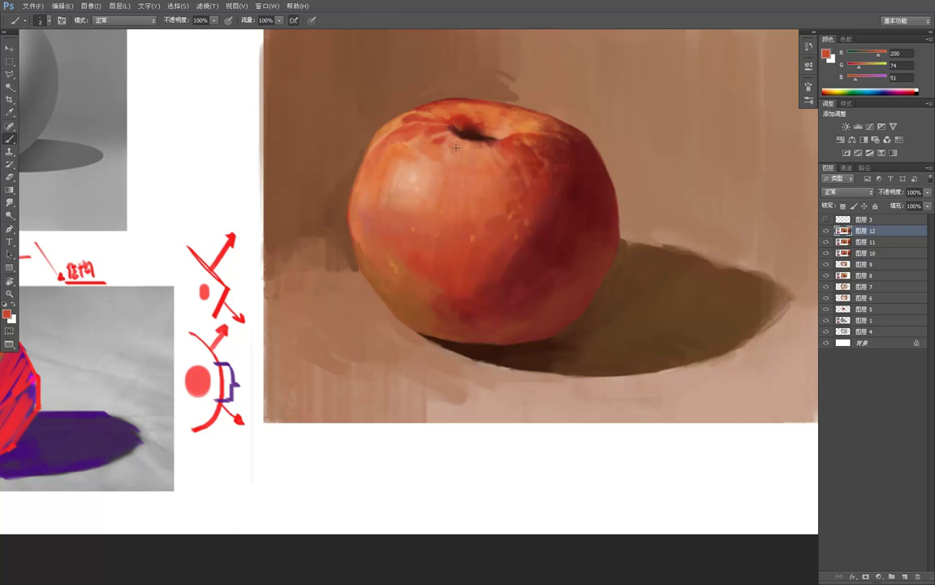
alt+click(431, 145)
key(z)
alt+click(493, 98)
alt+click(492, 98)
alt+click(497, 101)
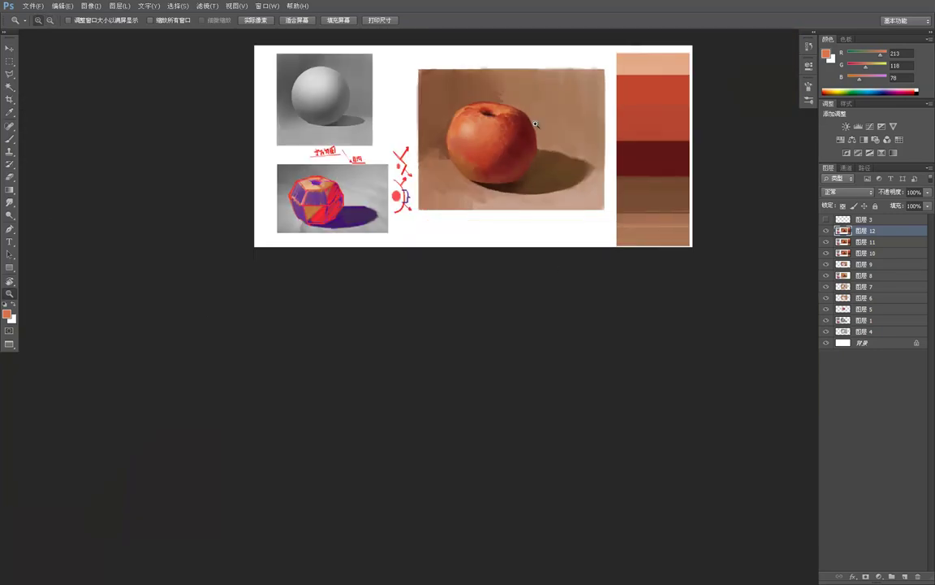
Refine the right shoulder texture with fine dark red strokes (R 142, G 37, B 24 and R 156, G 47, B 31), then check the canvas
click(536, 123)
click(531, 112)
click(494, 83)
key(b)
alt+click(454, 140)
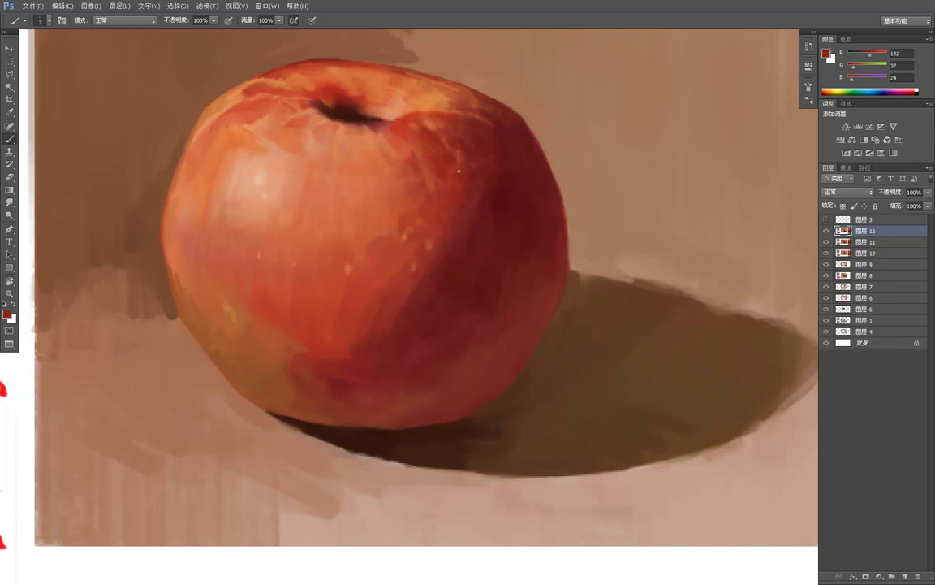
alt+click(431, 133)
key(z)
alt+click(446, 85)
alt+click(448, 83)
alt+click(453, 79)
alt+click(457, 74)
alt+click(457, 74)
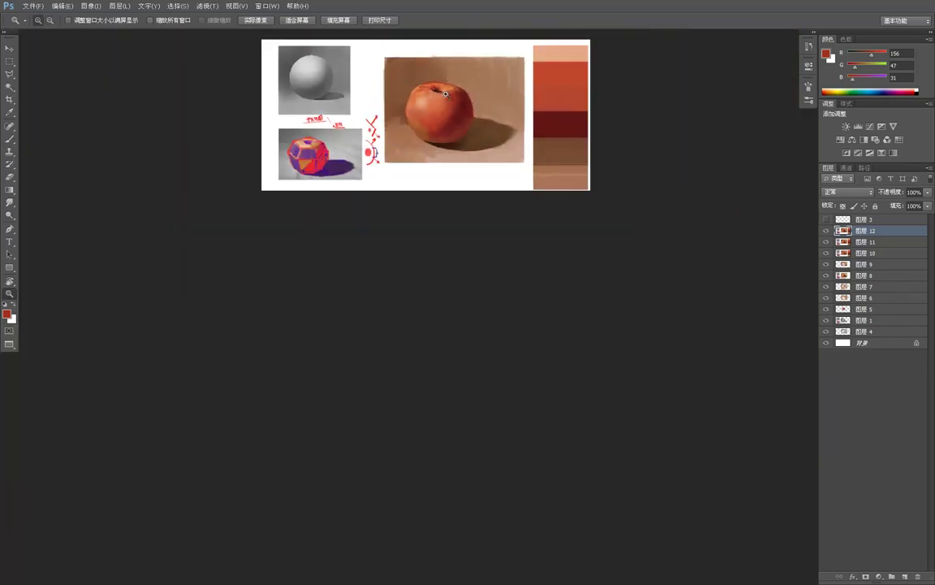
Sample the apple's lower-left tones and set the foreground to brown (R 103, G 55, B 25) for detailing that area
drag(462, 78, 490, 186)
click(497, 177)
key(b)
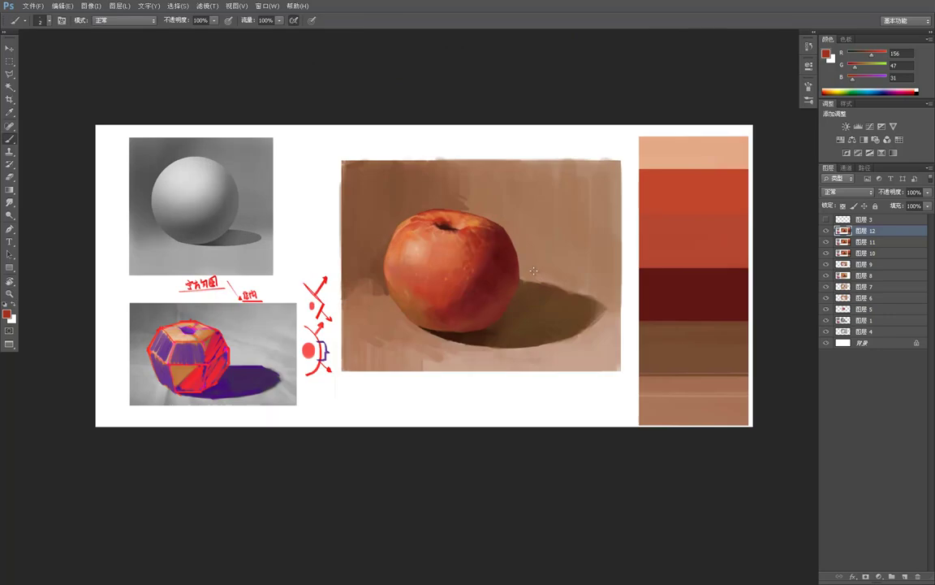
key(z)
click(457, 306)
key(b)
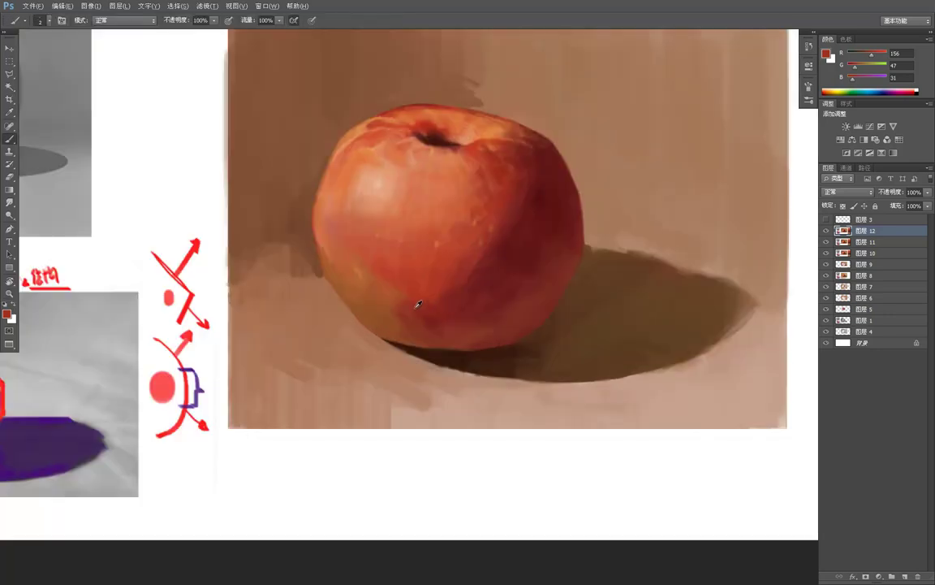
alt+click(476, 334)
alt+click(392, 308)
alt+click(387, 319)
click(8, 314)
click(215, 242)
click(353, 162)
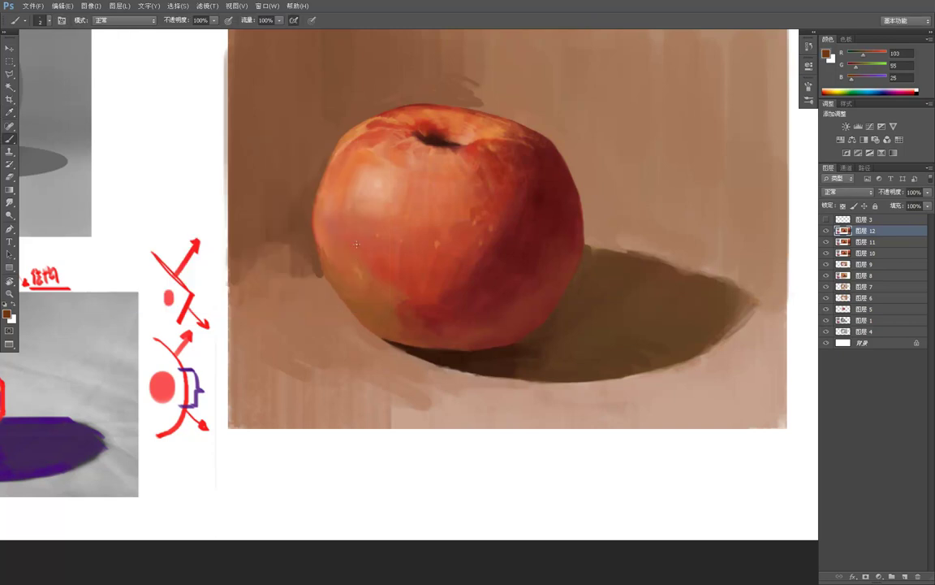
Detail the lower-left side with dark brown (R 78, G 37, B 15), sample R 131, G 67, B 35, and check the composition
alt+click(393, 305)
alt+click(393, 305)
click(7, 313)
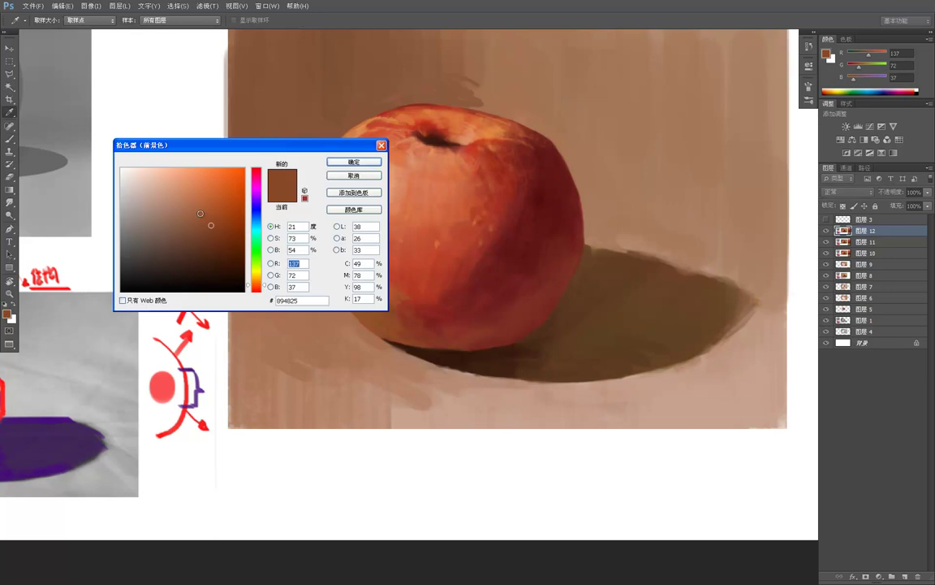
click(221, 254)
click(353, 162)
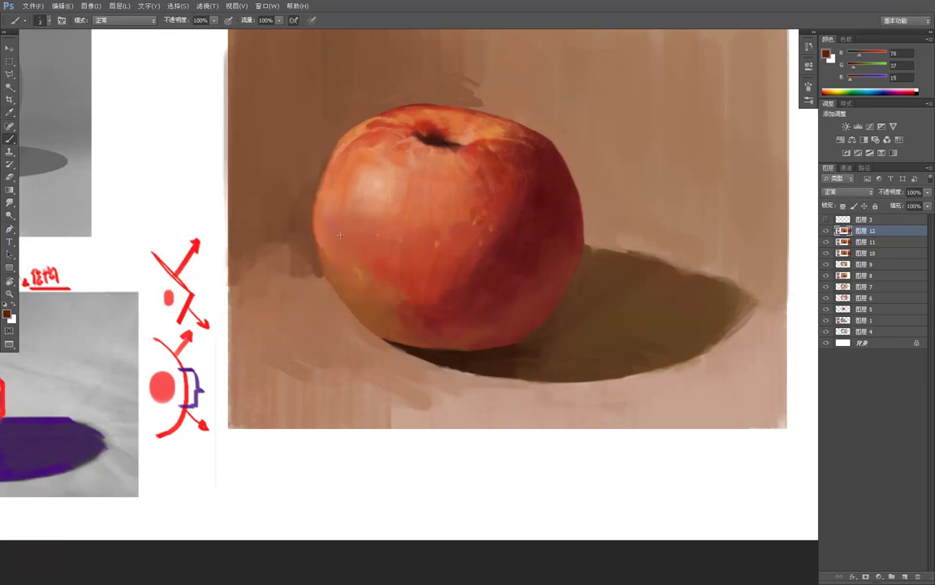
alt+click(391, 309)
key(z)
alt+click(395, 236)
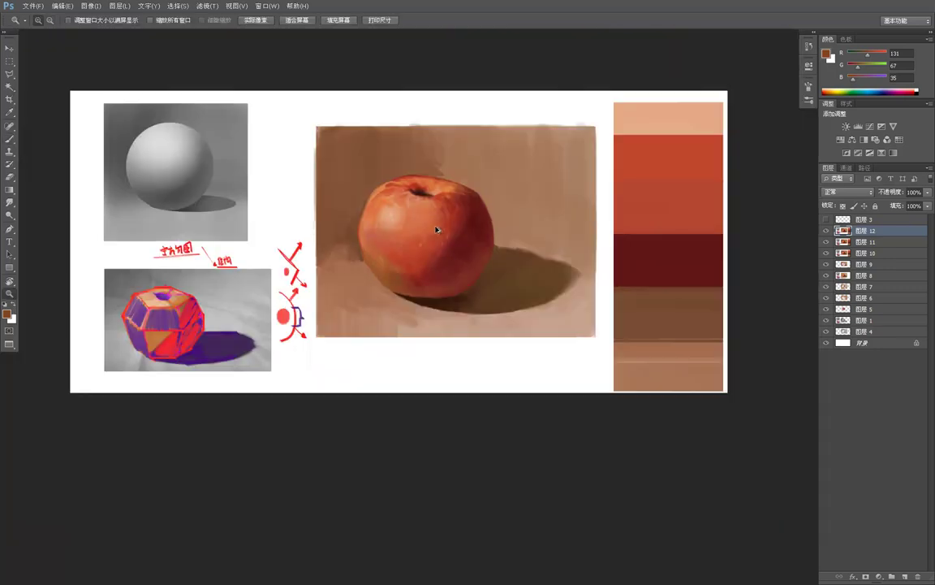
Blend brown (R 131, G 67, B 35) over the greenish lower-left side with a larger brush and check the whole painting
click(407, 271)
click(381, 274)
key(b)
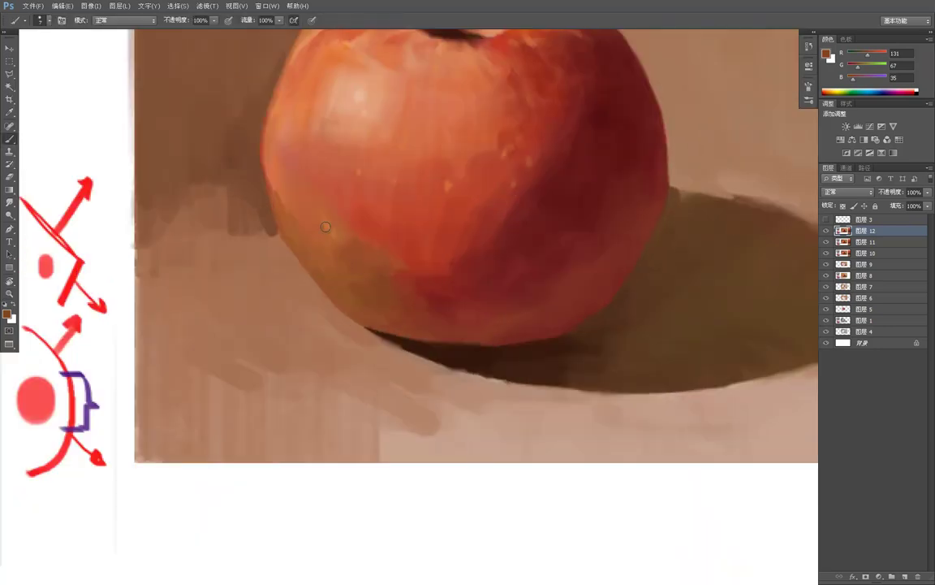
key(z)
alt+click(368, 175)
alt+click(368, 175)
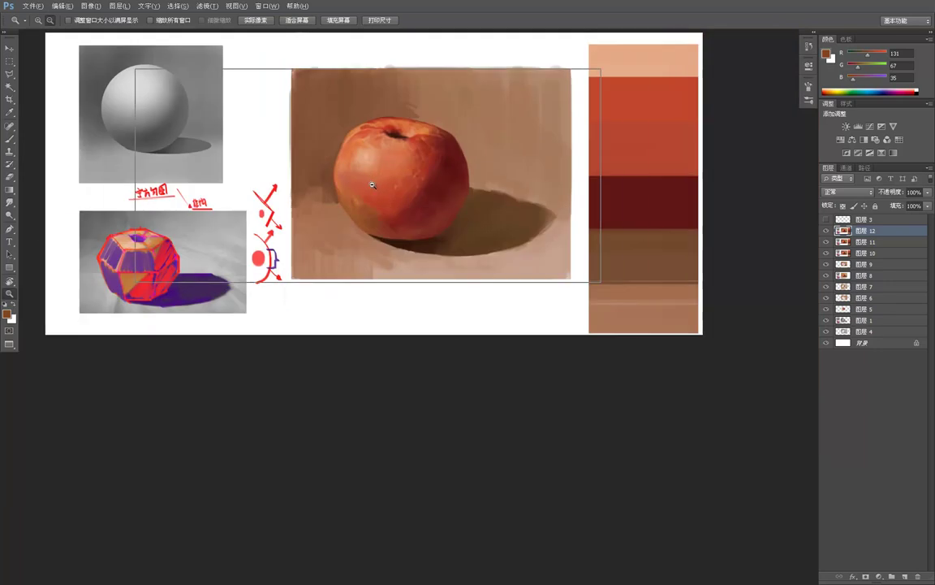
alt+click(368, 175)
Sample peach (R 227, G 159, B 120) from the highlight, soften the lit upper-left side and check the full canvas
click(397, 173)
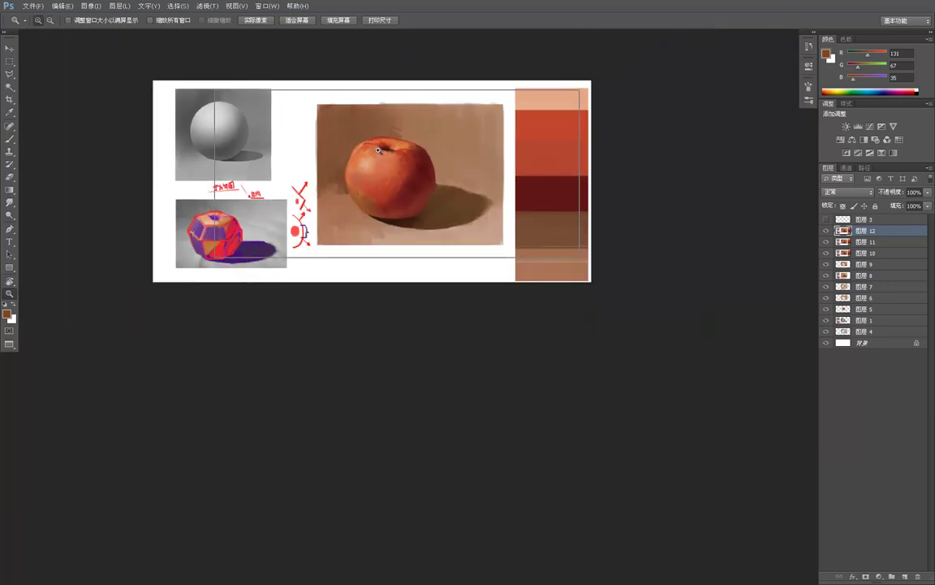
click(370, 150)
click(359, 153)
key(b)
alt+click(371, 203)
mouse_move(372, 198)
mouse_down()
mouse_move(383, 224)
mouse_move(398, 227)
mouse_up()
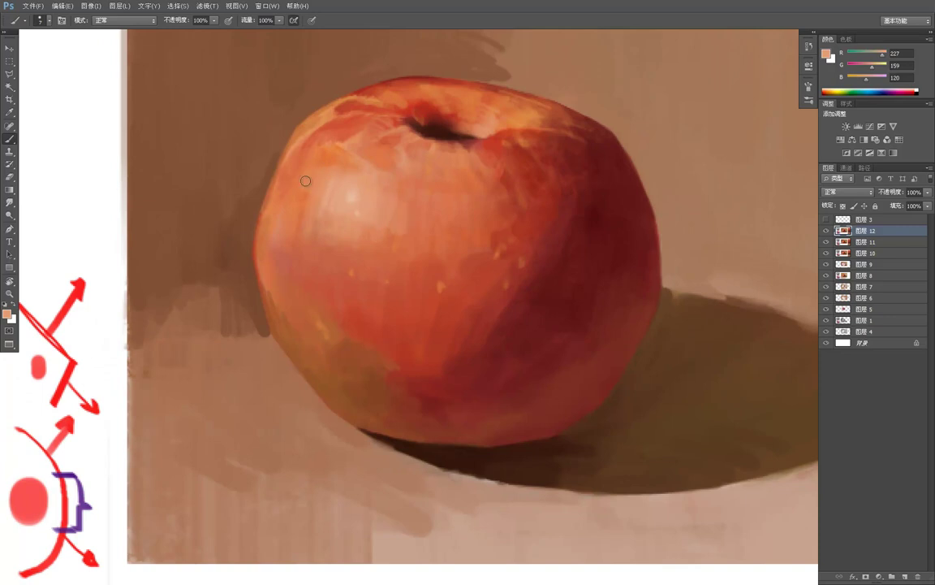
key(z)
alt+click(381, 148)
alt+click(382, 148)
alt+click(382, 148)
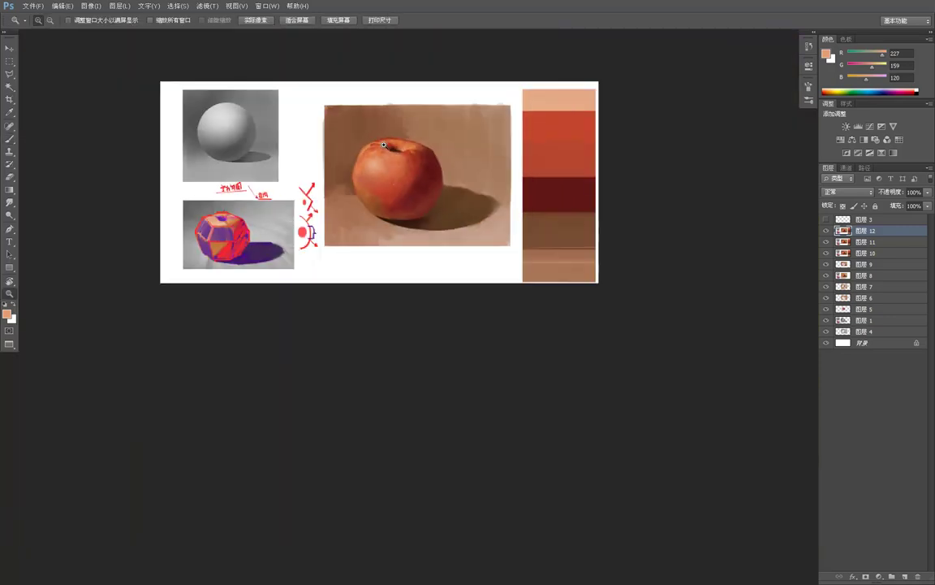
Brighten the dimple's rim using a smaller brush with peach (R 227, G 159, B 120) and orange (R 217, G 136, B 97), then check the canvas
click(422, 159)
click(422, 159)
click(423, 159)
click(377, 107)
key(b)
drag(356, 107, 432, 204)
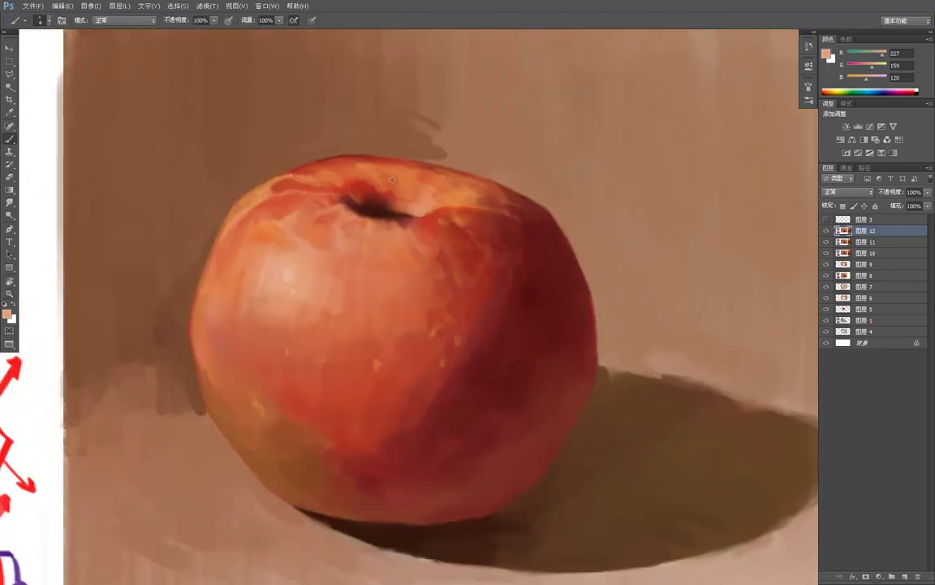
alt+click(419, 220)
key(z)
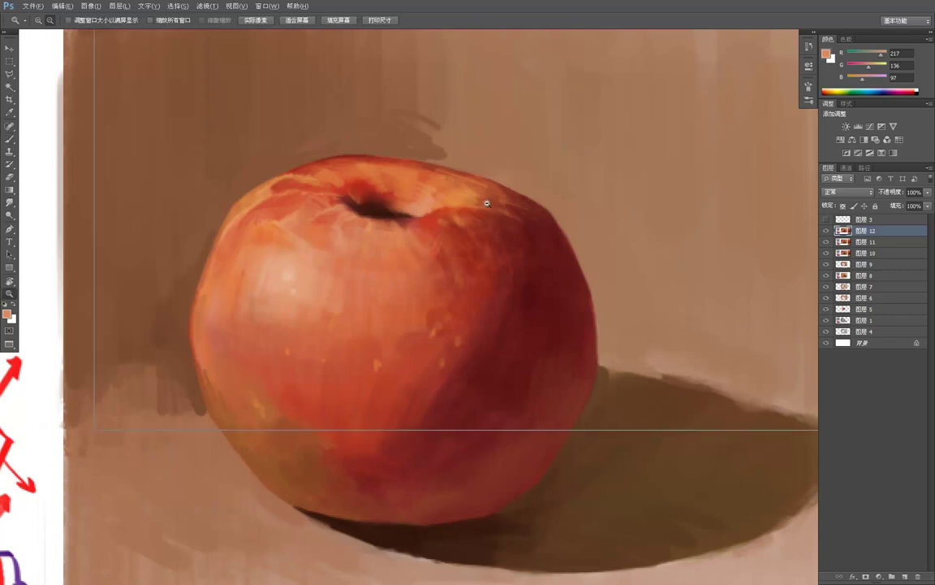
alt+click(485, 201)
alt+click(498, 204)
alt+click(497, 205)
key(ctrl+minus)
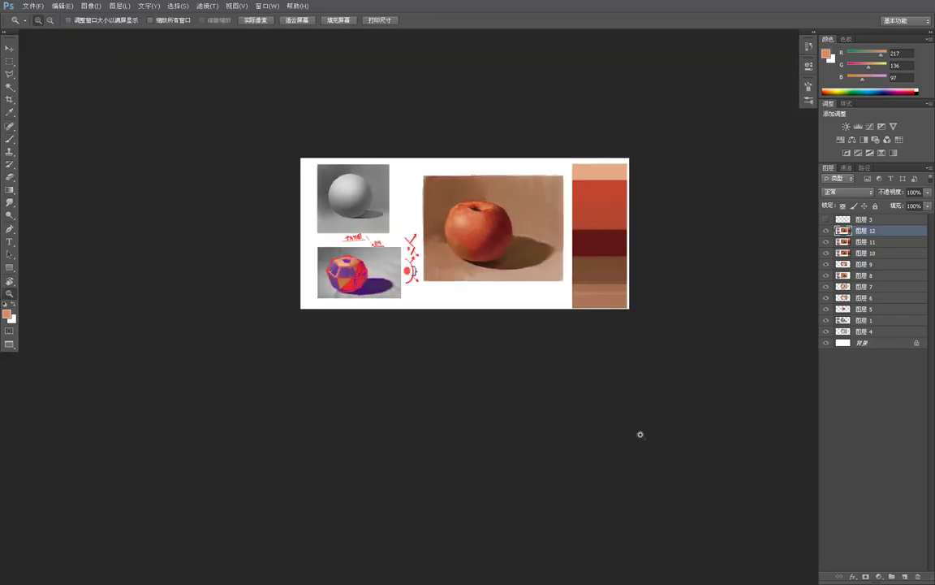
Refine the apple's lower-right and bottom edges with brown (R 98, G 63, B 35) and reddish brown (R 133, G 57, B 39), then check the painting
click(513, 210)
click(461, 235)
key(b)
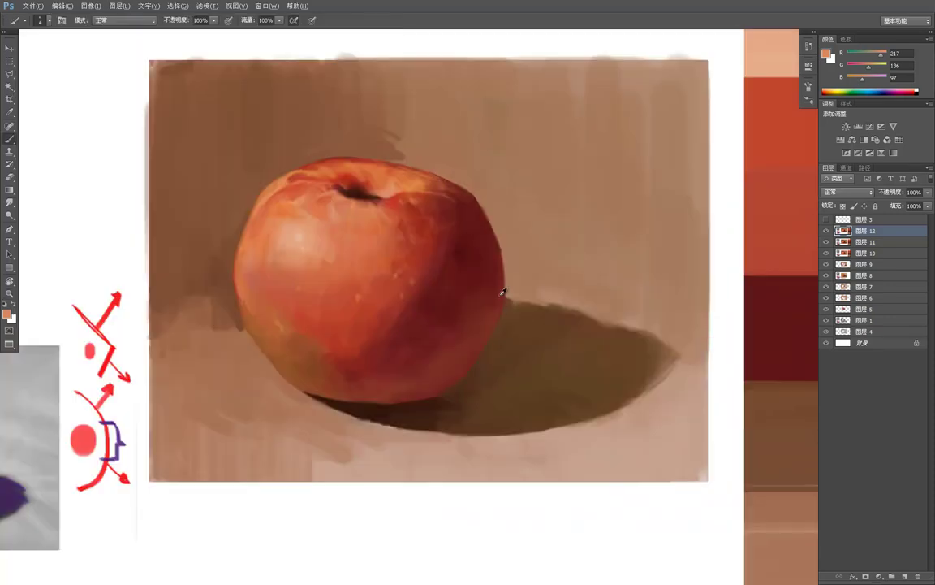
alt+click(510, 317)
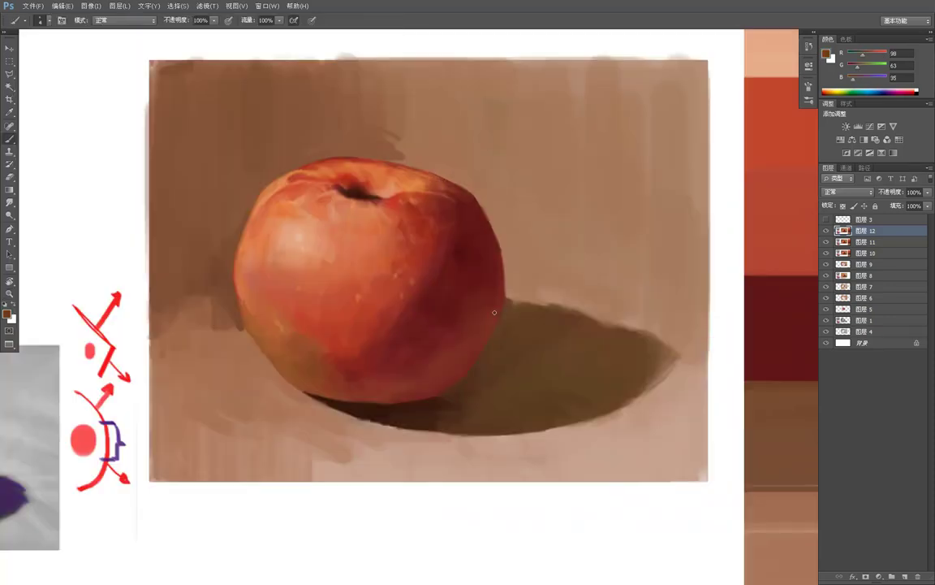
alt+click(404, 388)
key(z)
alt+click(460, 320)
alt+click(475, 313)
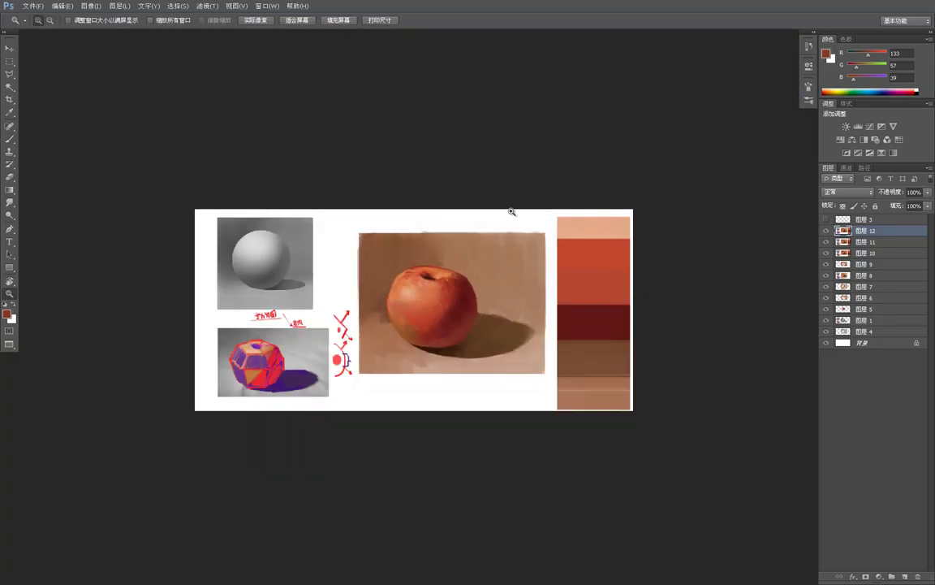
Straighten the painting's ragged upper edge by selecting the strip above it and covering it with sampled white using a larger brush, and deselect
click(378, 243)
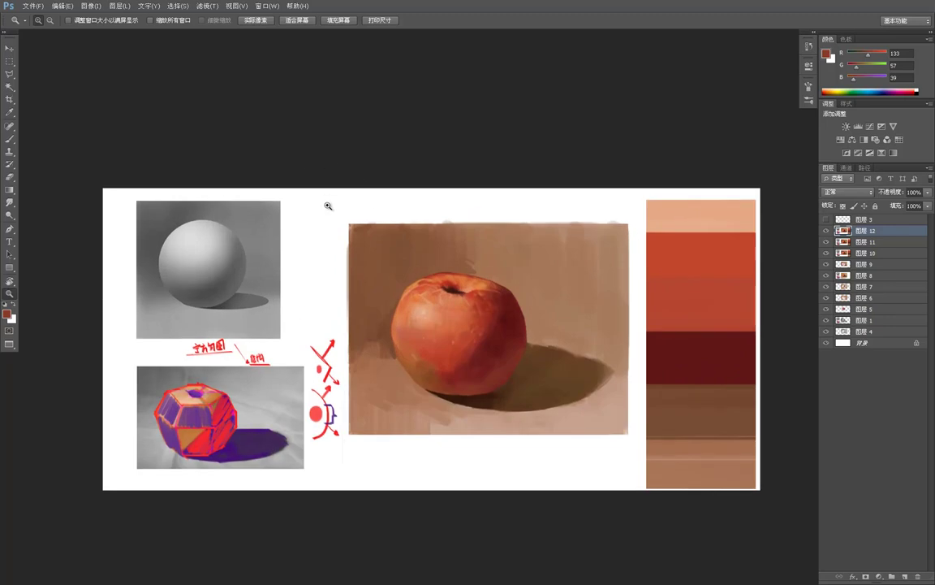
key(m)
mouse_move(326, 170)
mouse_down()
mouse_move(419, 207)
mouse_move(640, 224)
mouse_up()
key(b)
alt+click(583, 186)
key(bracketright)
key(bracketright)
key(bracketright)
key(bracketright)
key(bracketright)
key(bracketright)
key(bracketright)
key(bracketright)
key(bracketright)
key(bracketright)
drag(432, 221, 630, 201)
key(m)
key(ctrl+d)
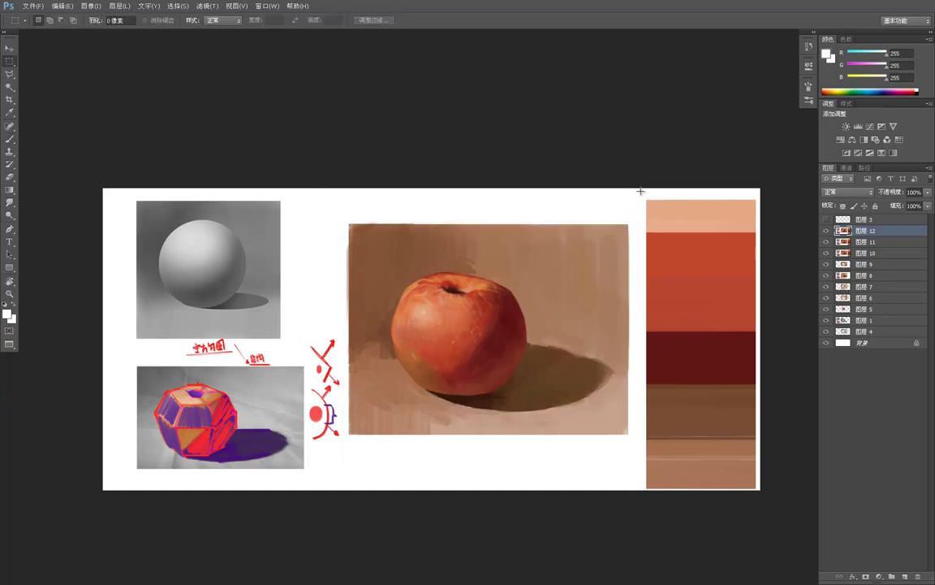
Trim the painting's right side straight by painting white inside tall rectangular selections, extending the second strip into the cast shadow's tip, and deselect
drag(635, 250, 627, 450)
key(b)
mouse_move(639, 323)
mouse_down()
mouse_move(630, 211)
mouse_move(618, 453)
mouse_up()
key(m)
mouse_move(632, 200)
mouse_down()
mouse_move(626, 355)
mouse_move(602, 469)
mouse_up()
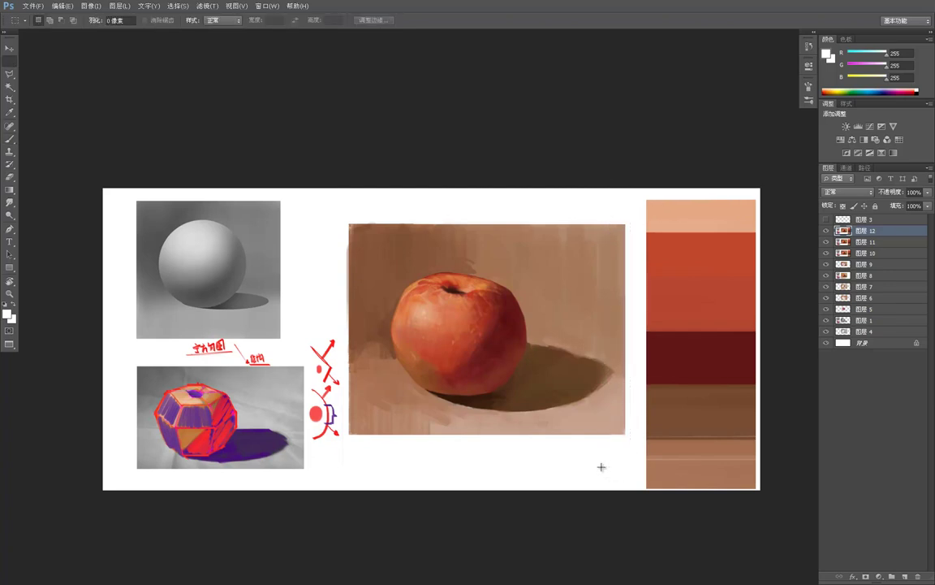
key(b)
mouse_move(631, 213)
mouse_down()
mouse_move(635, 376)
mouse_move(612, 188)
mouse_move(589, 336)
mouse_move(627, 448)
mouse_move(627, 402)
mouse_move(621, 420)
mouse_move(599, 344)
mouse_move(602, 210)
mouse_move(611, 225)
mouse_move(623, 200)
mouse_up()
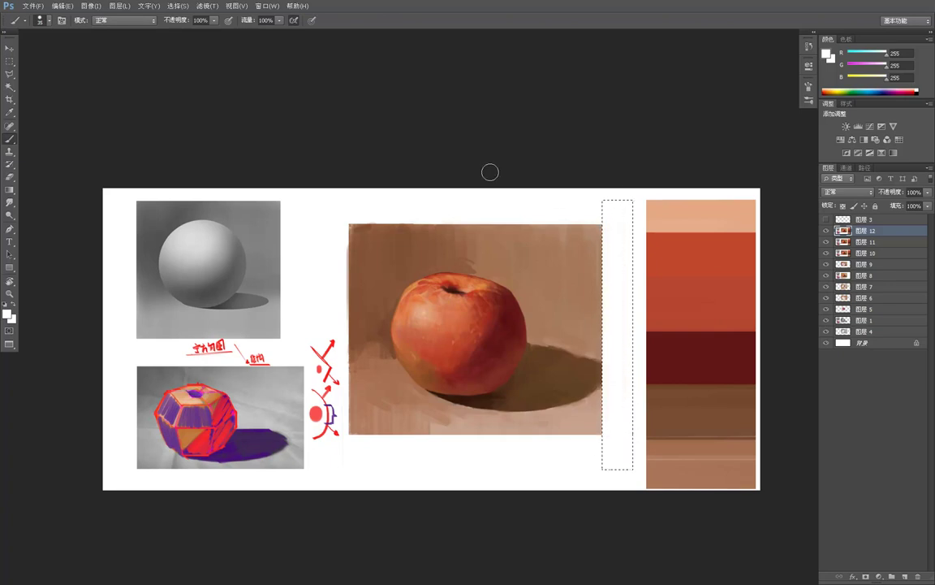
key(m)
key(ctrl+d)
Trim the painting's left edge straight with white inside a narrow vertical selection, deselect and check the picture up close and at a distance
drag(385, 431, 352, 464)
key(b)
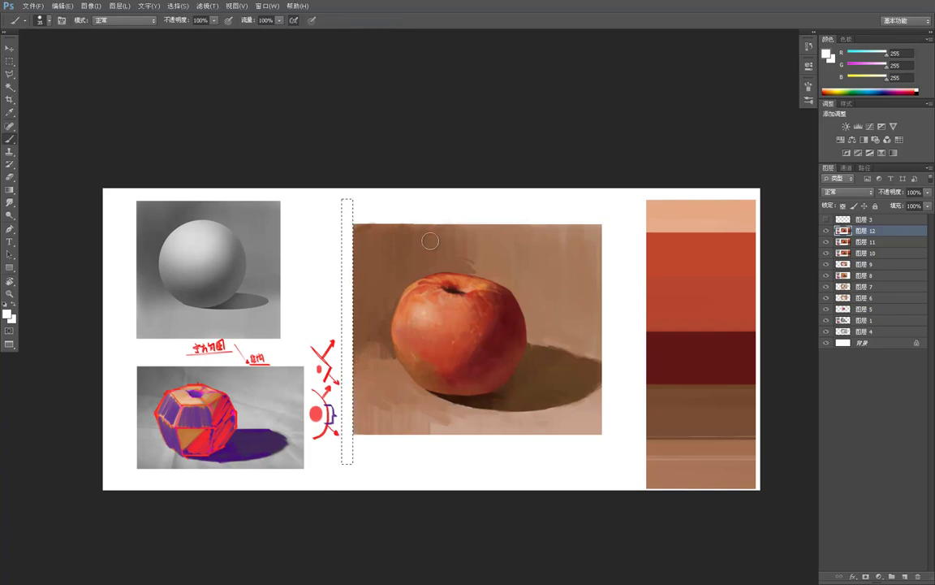
key(m)
drag(535, 155, 546, 127)
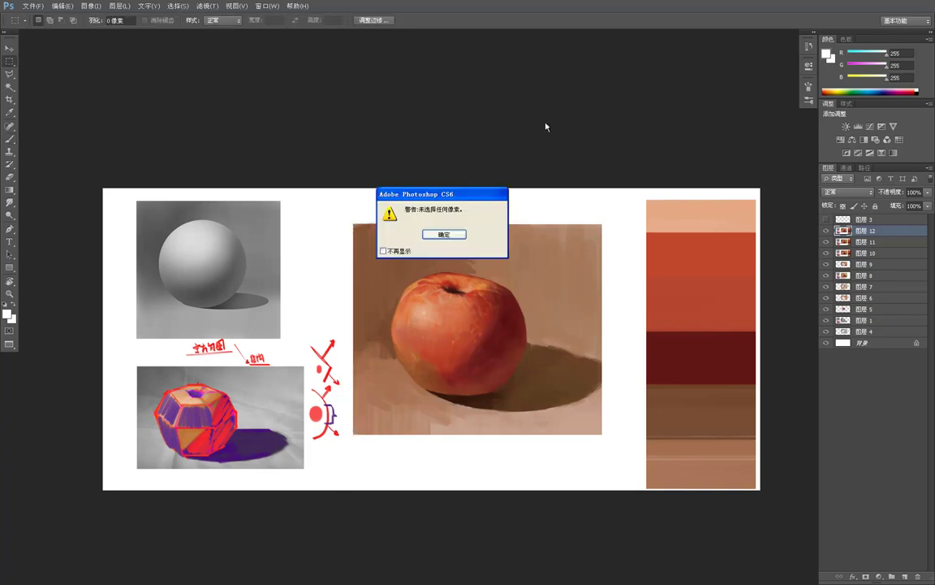
key(Return)
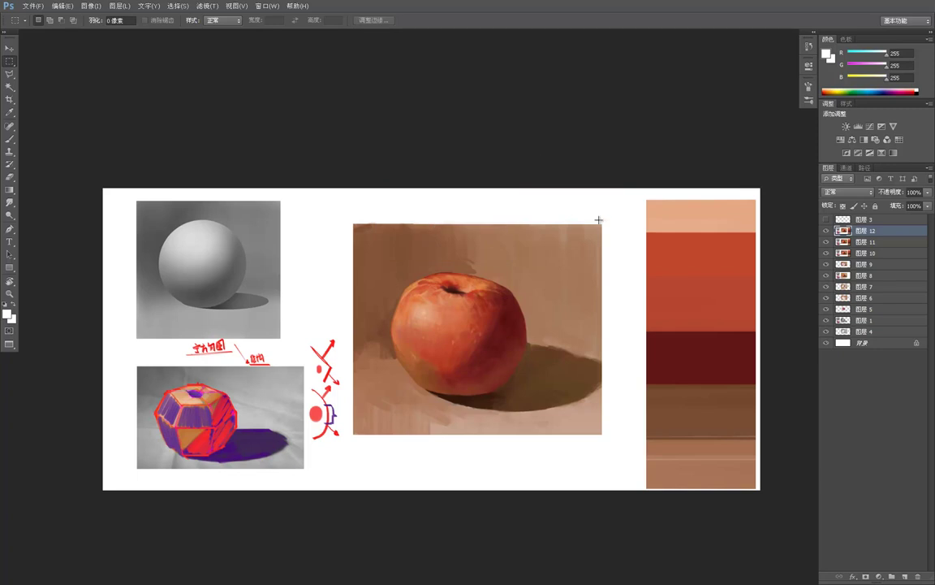
drag(518, 353, 578, 347)
ctrl+click(514, 330)
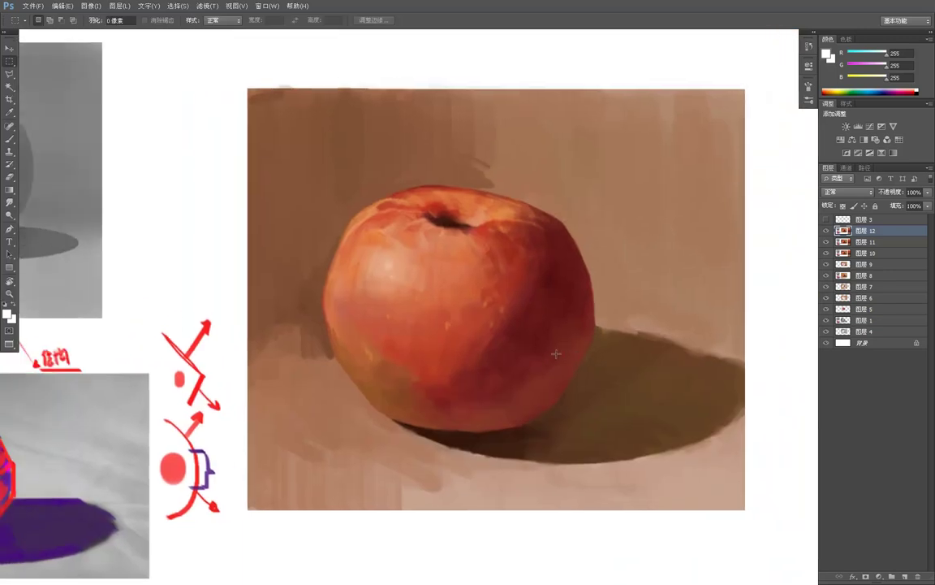
key(ctrl+space)
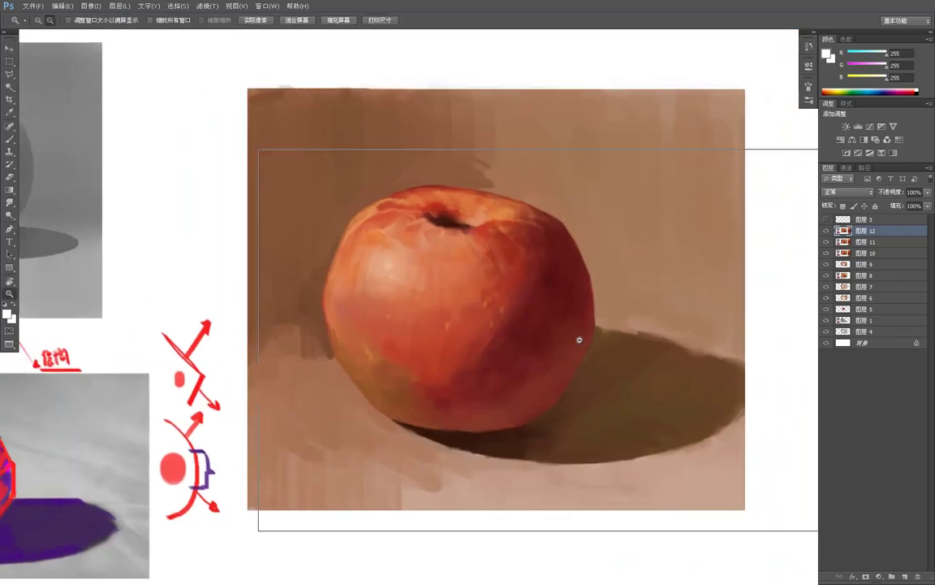
ctrl+alt+click(579, 340)
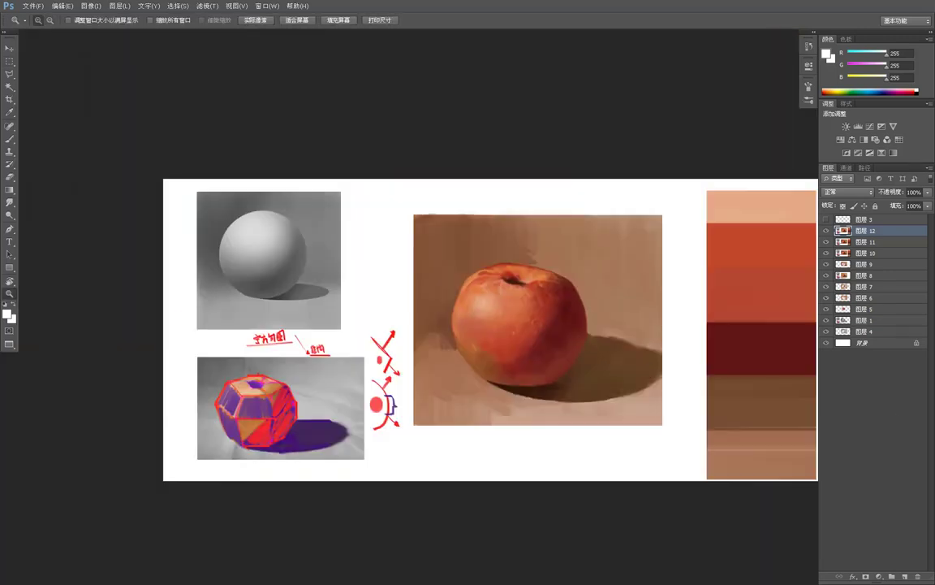